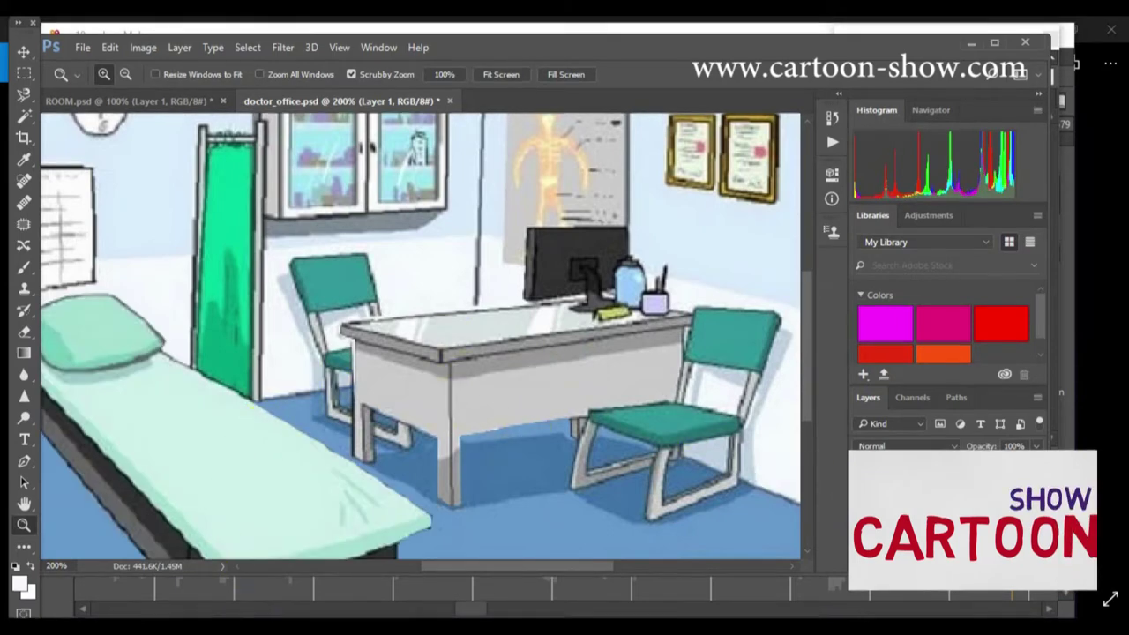
- Switch to Moho's p_10.moho project and toggle the visibility of Layer 2, Layer 3 and the WOMAN layer to inspect each one
mouse_move(265, 622)
click(323, 575)
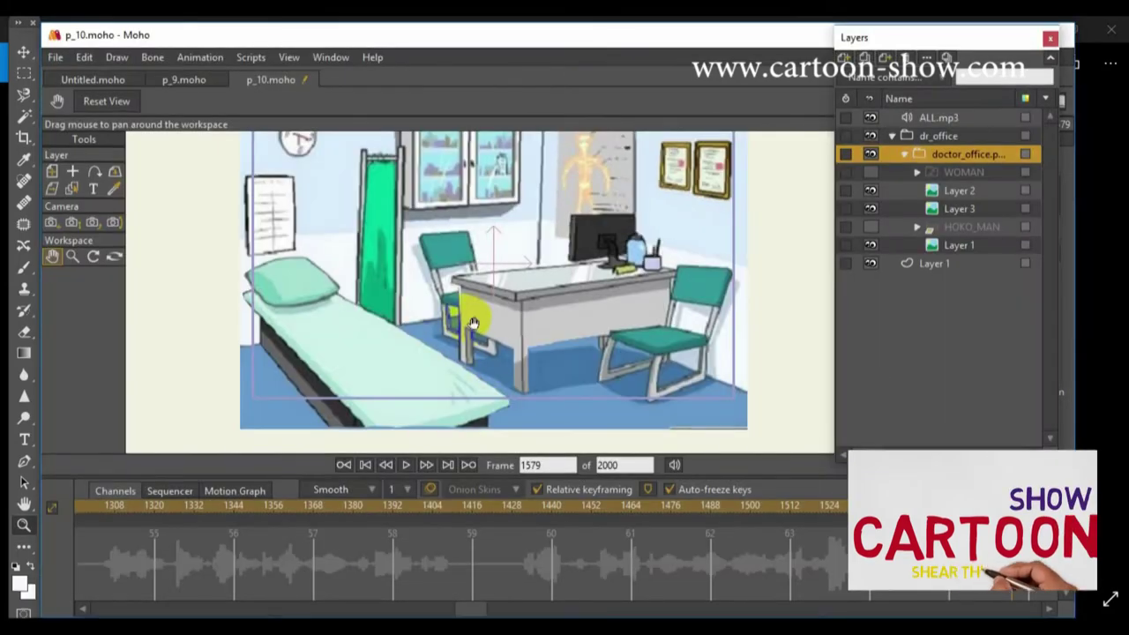
click(860, 253)
click(868, 190)
click(868, 191)
click(868, 190)
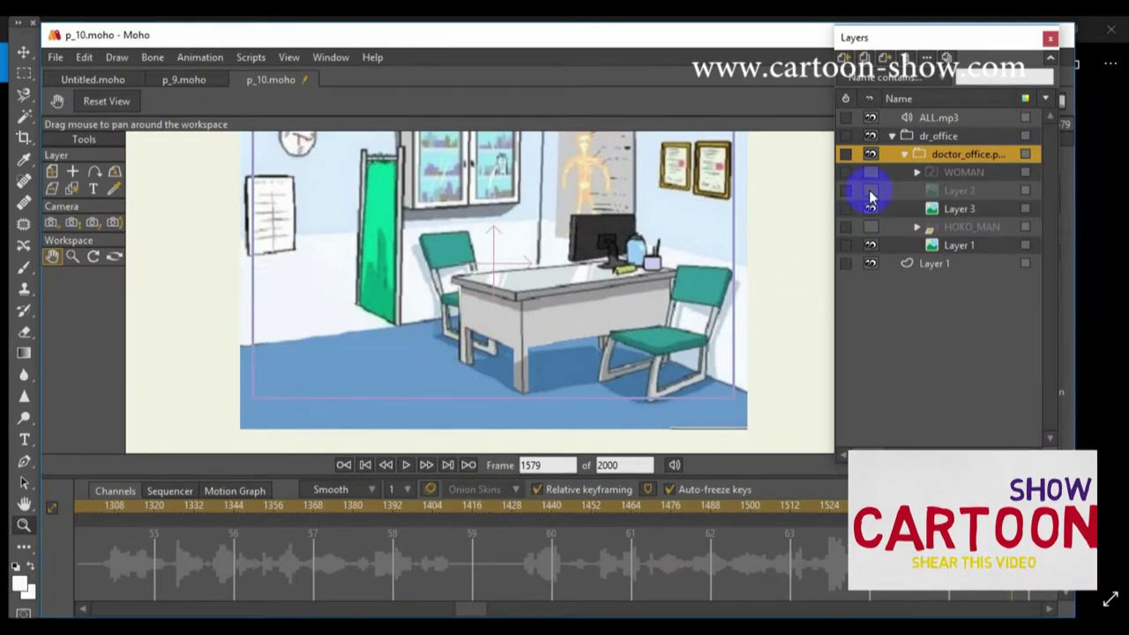
click(871, 209)
click(870, 209)
click(871, 209)
click(871, 209)
click(870, 190)
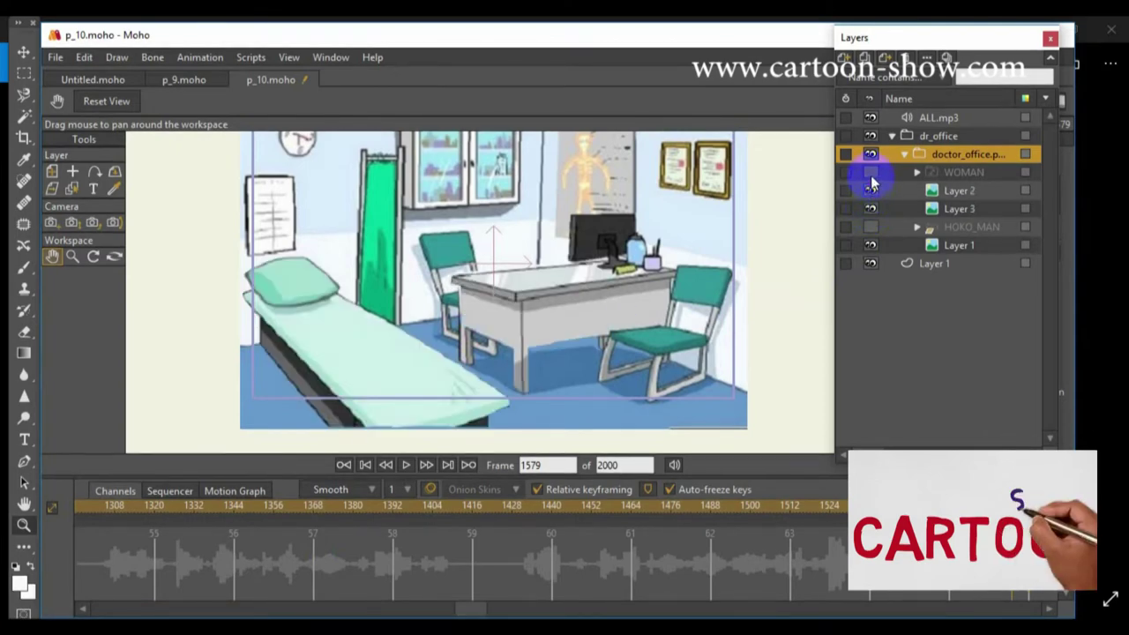
click(872, 174)
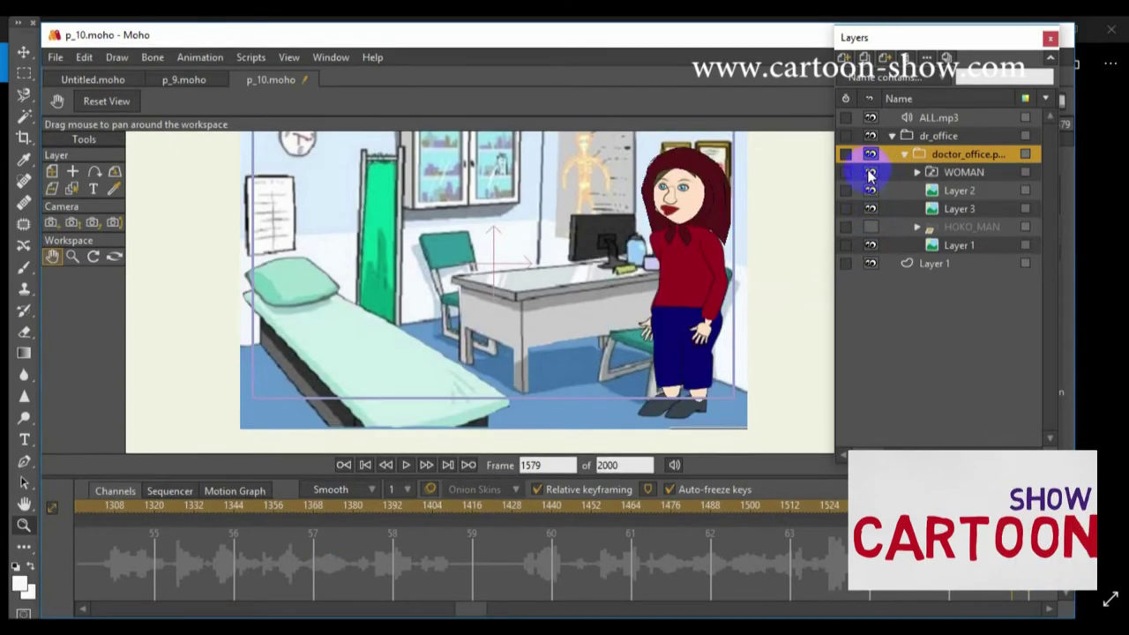
click(871, 175)
- In the p_9.moho project, go to frame 1116 and review the WOMAN layer and the layer copy commands
click(182, 81)
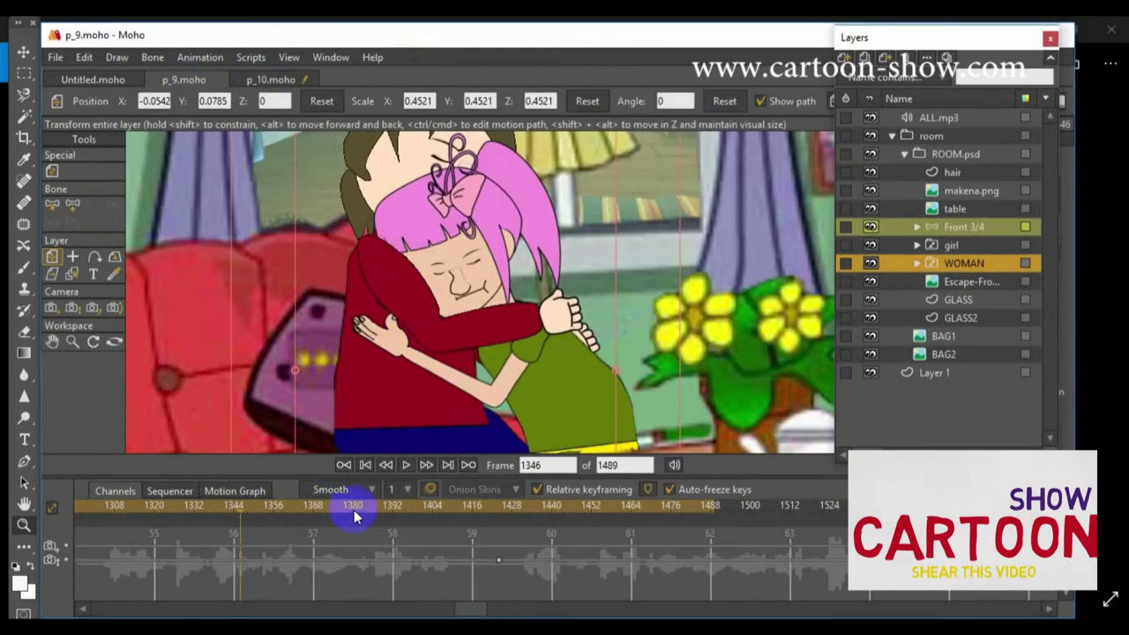
drag(354, 510, 166, 505)
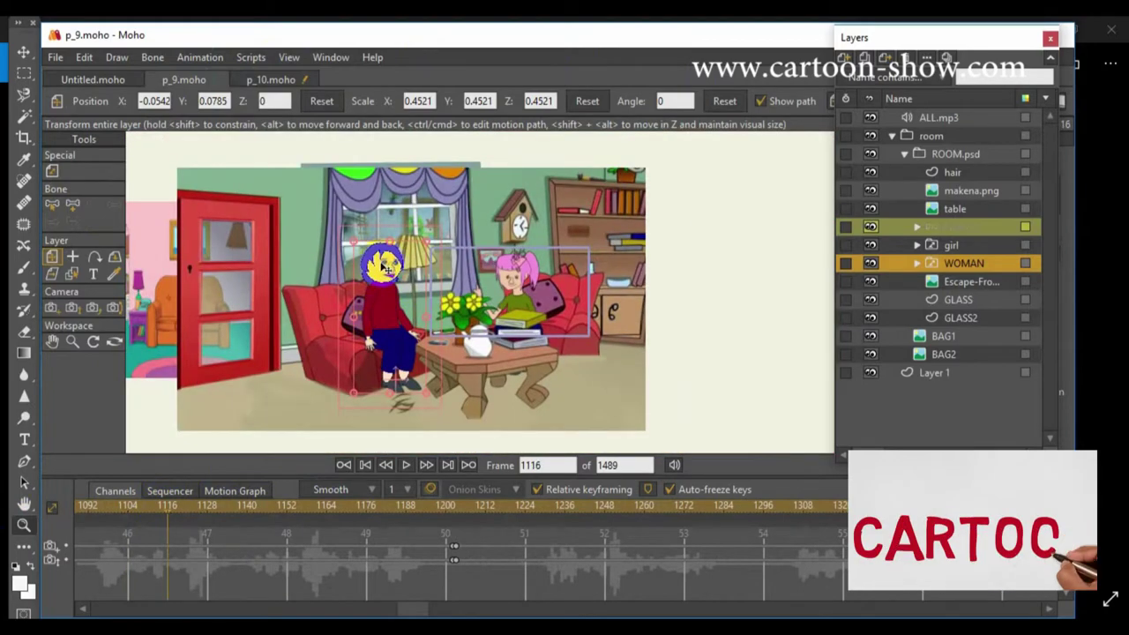
double_click(959, 265)
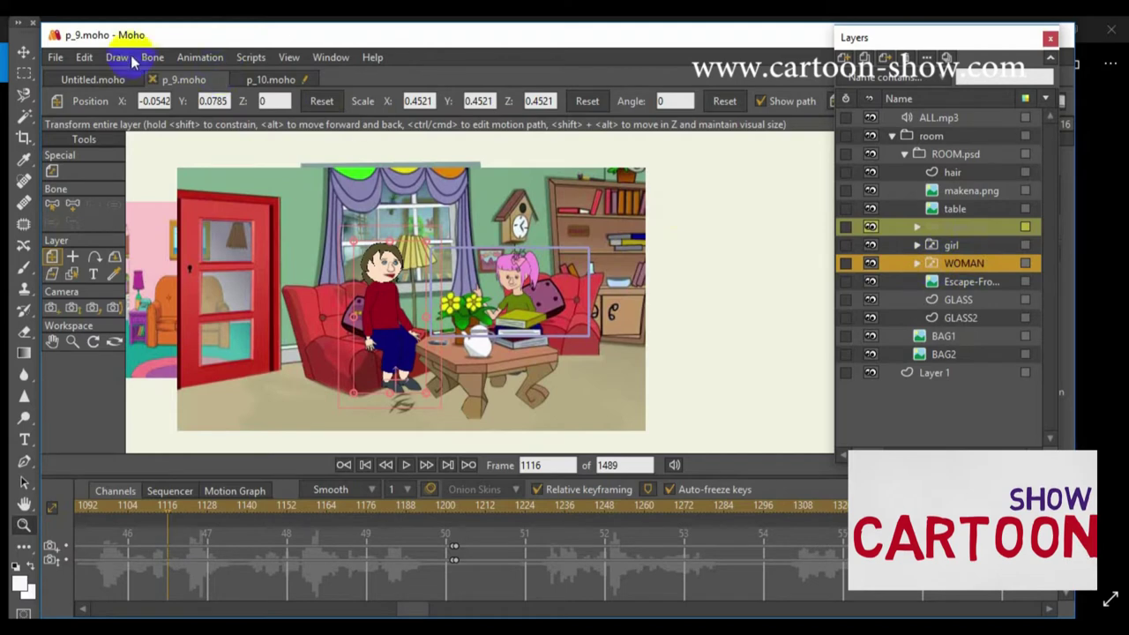
click(85, 57)
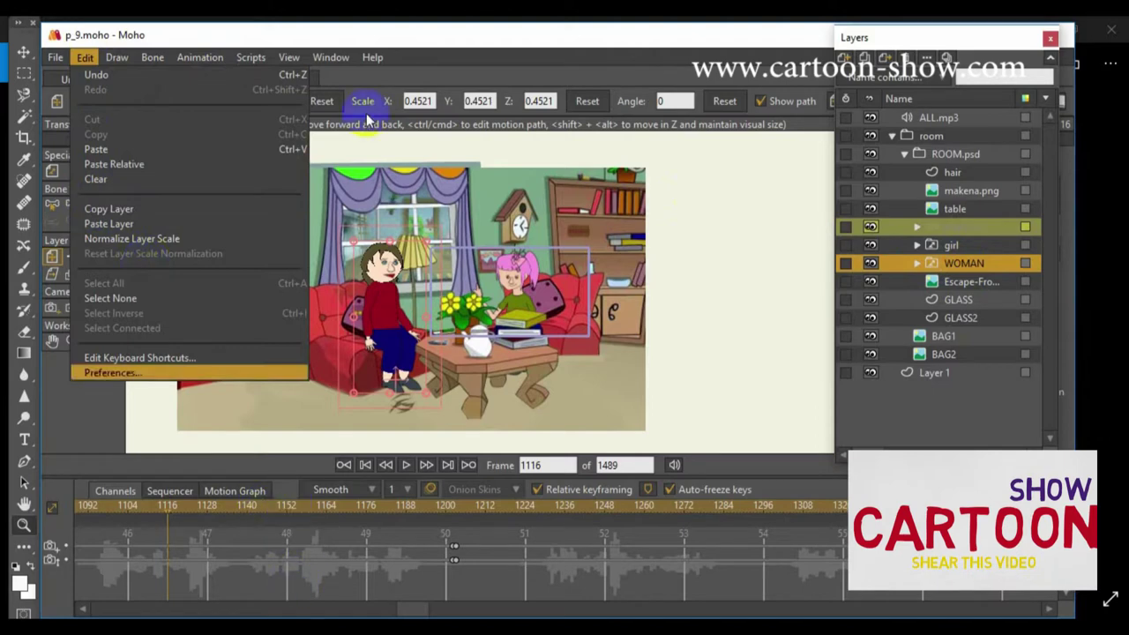
click(368, 78)
- Return to the p_10.moho project, review the layer paste command and make the WOMAN layer visible
click(271, 79)
click(873, 264)
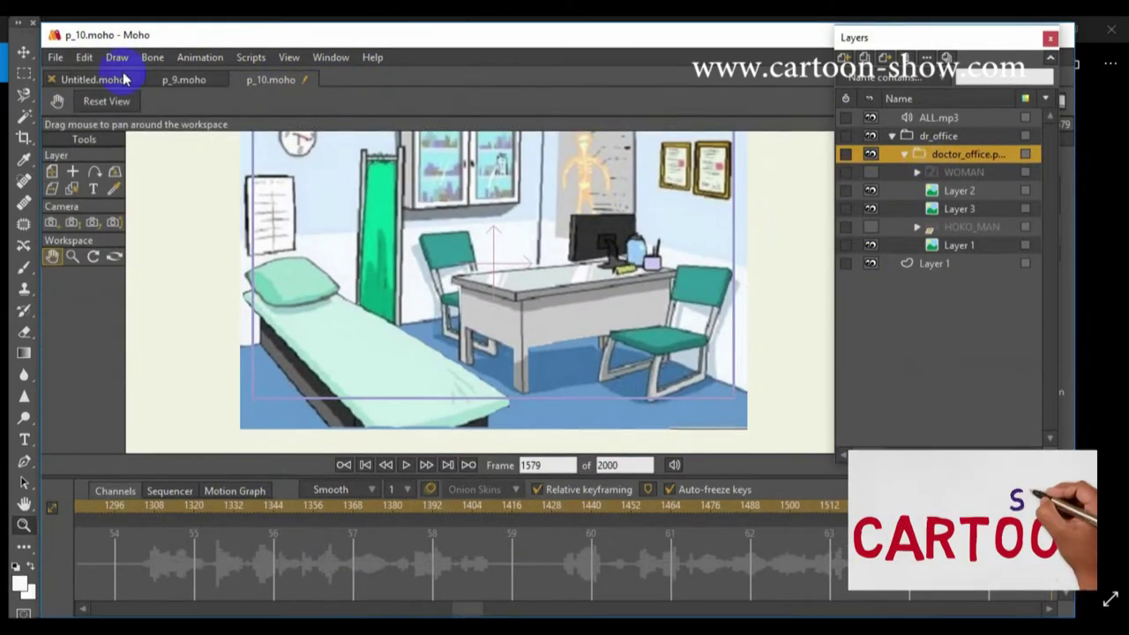
click(84, 56)
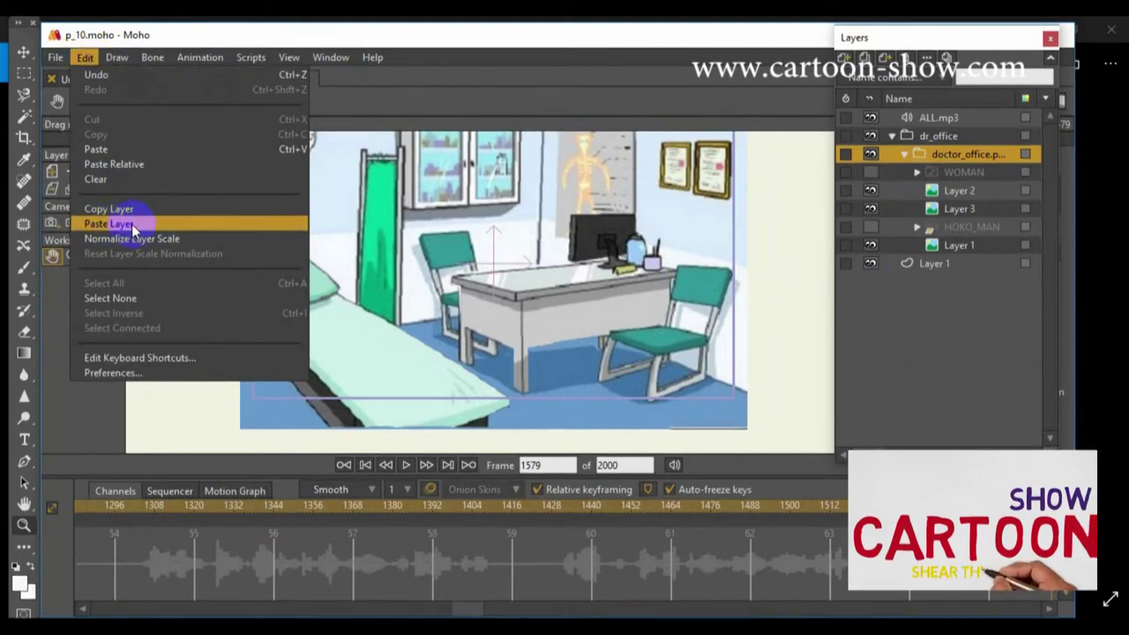
click(872, 173)
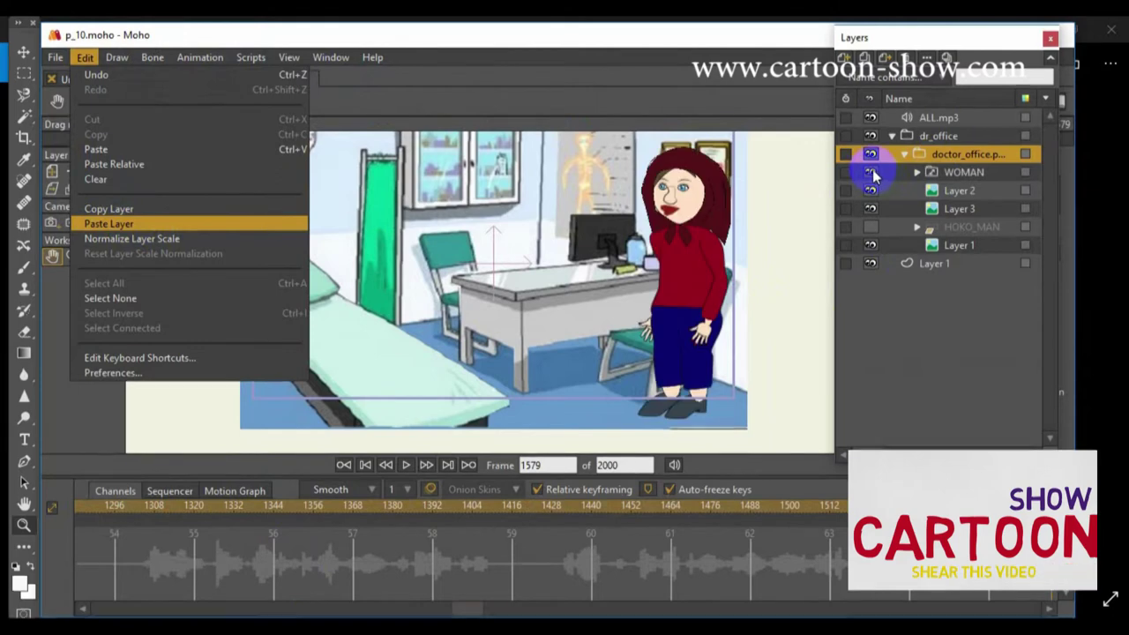
click(436, 73)
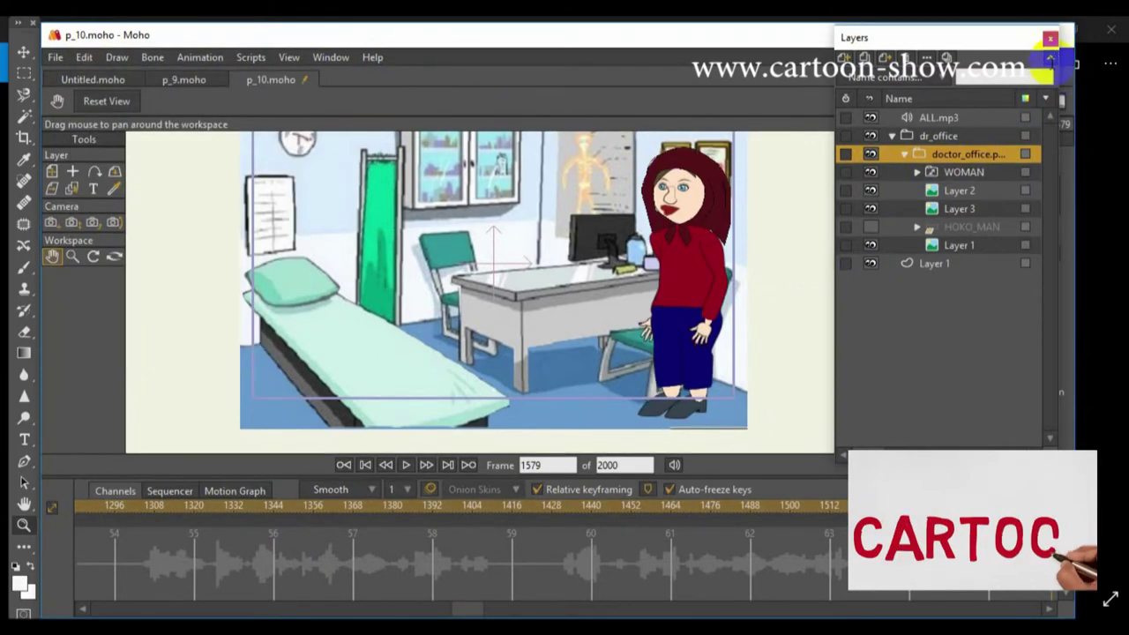
- Open the asset library and browse its contents, previewing the baba, barazan, bean_car and CAR projects, and close it
drag(978, 35, 920, 35)
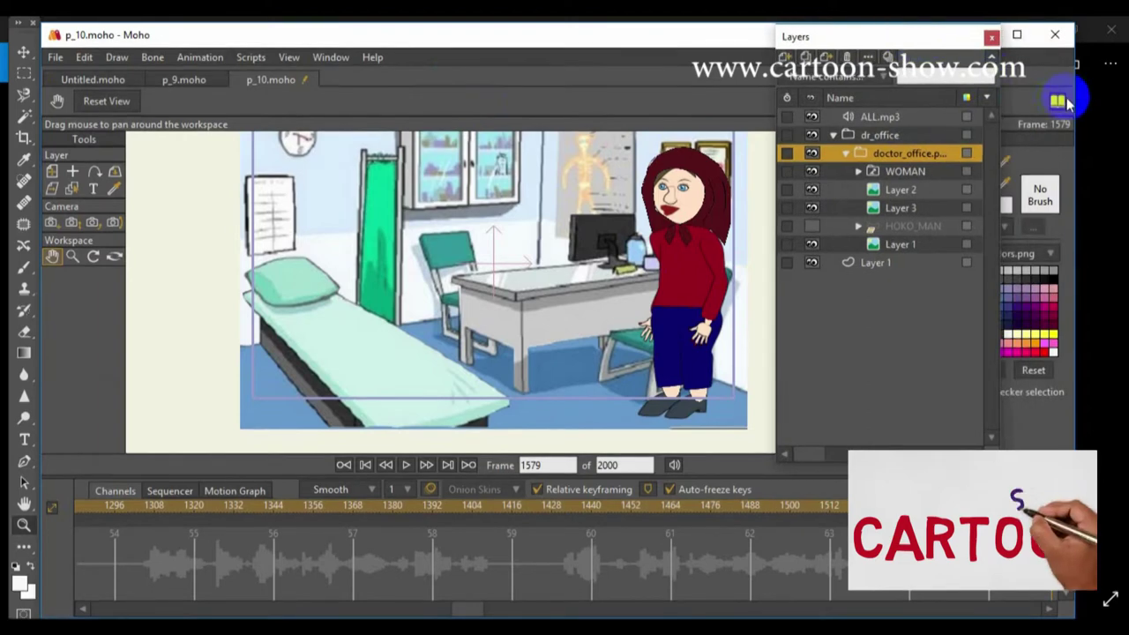
key(ctrl+shift+l)
double_click(397, 271)
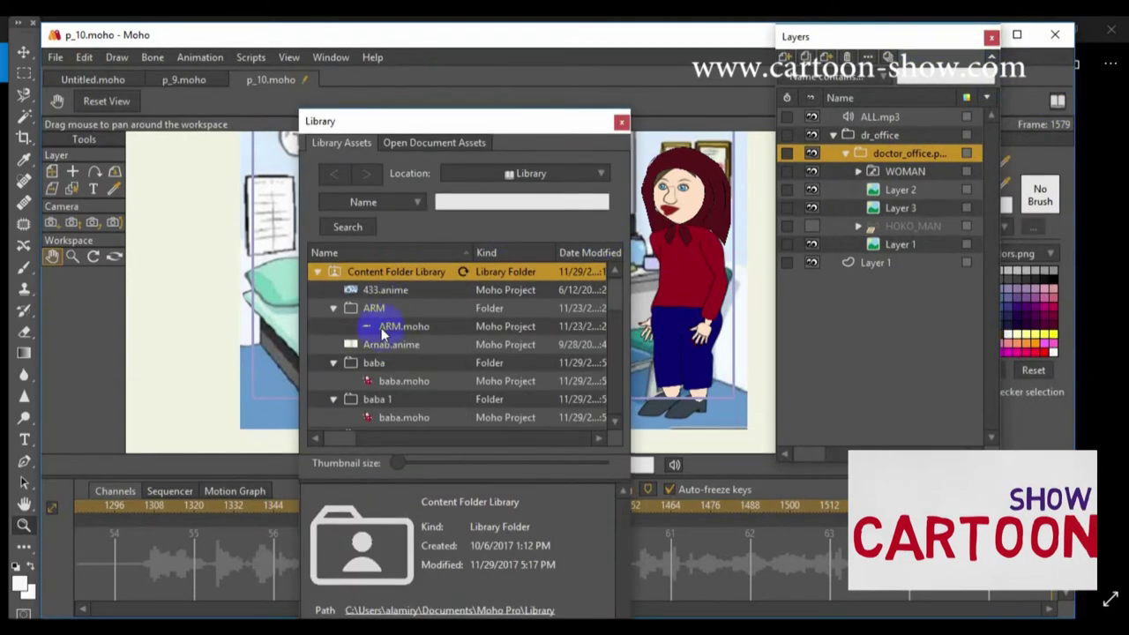
click(376, 380)
scroll(379, 395, down, 2)
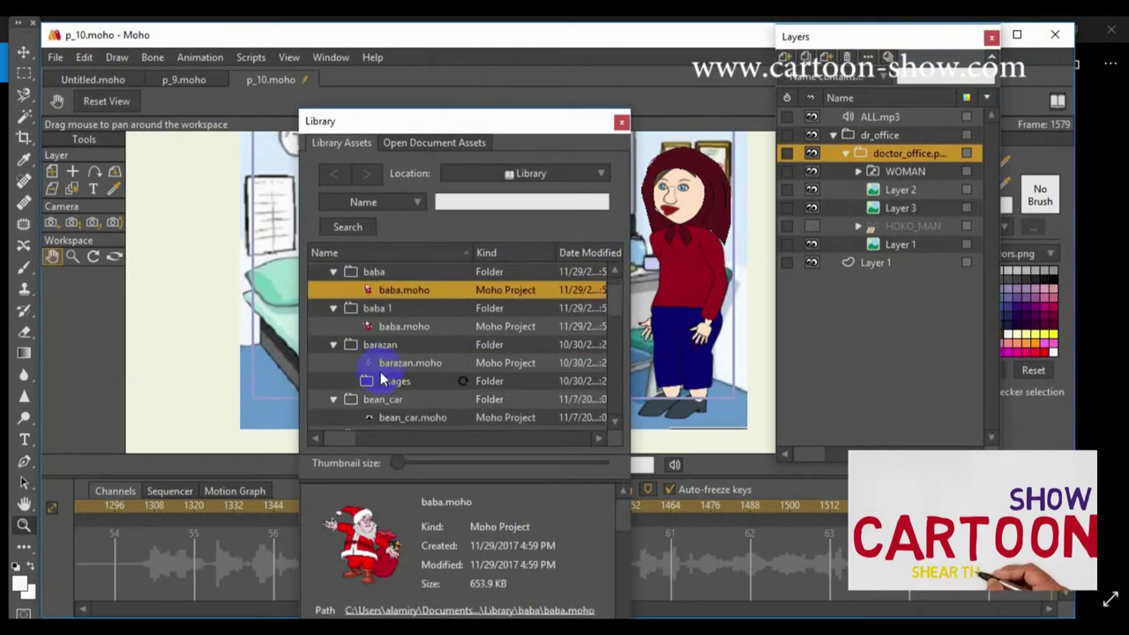
click(384, 363)
scroll(388, 357, down, 2)
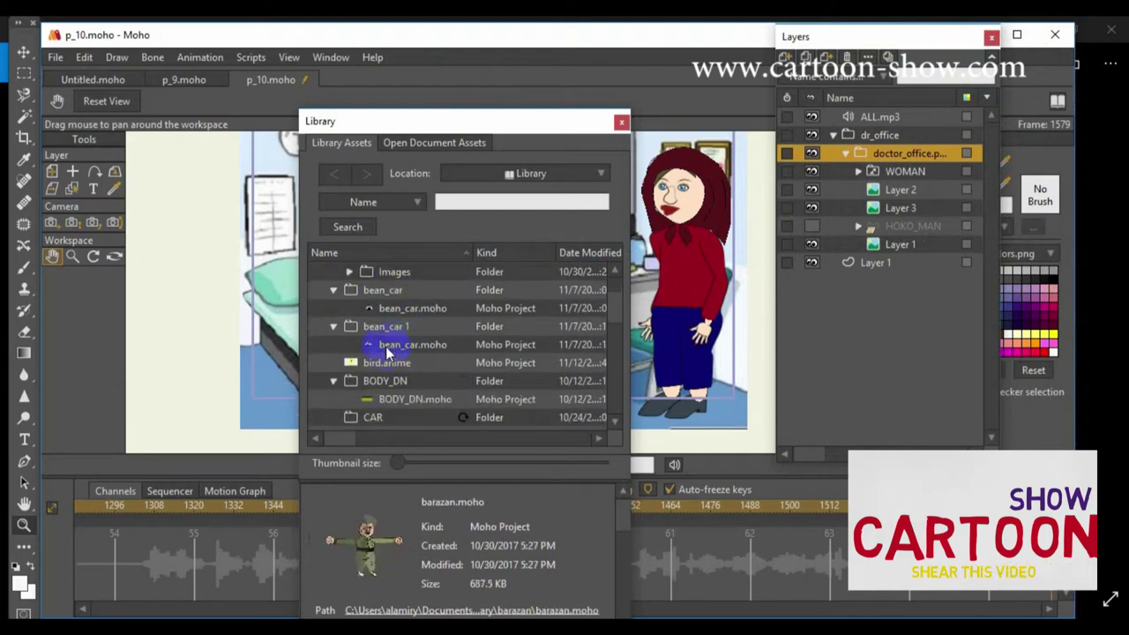
click(388, 347)
scroll(388, 356, down, 2)
click(385, 345)
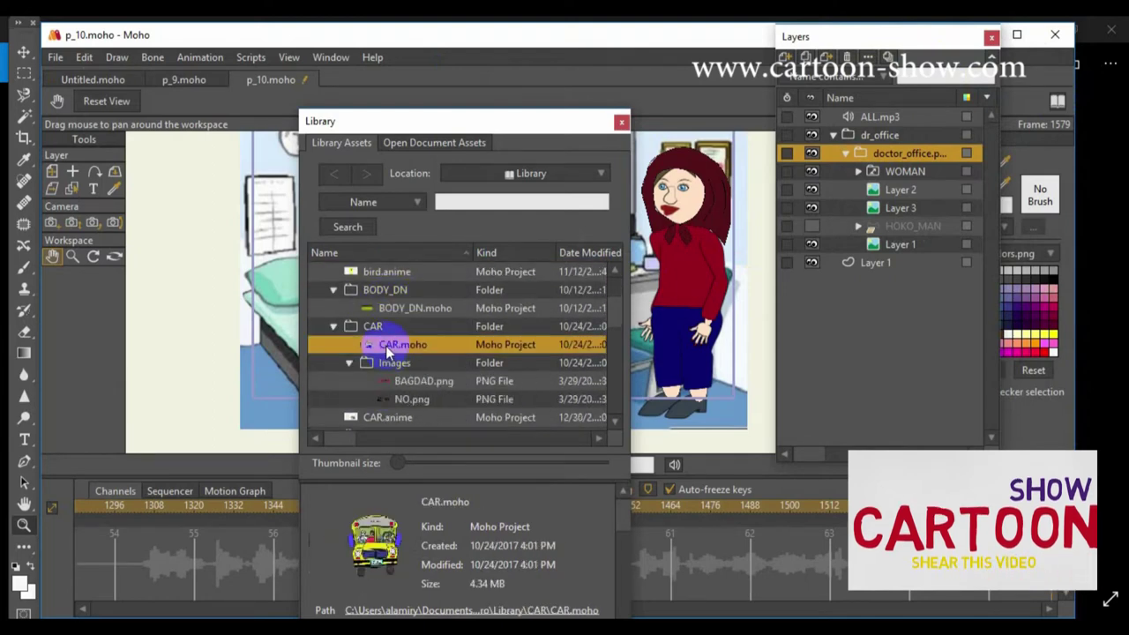
scroll(388, 357, down, 5)
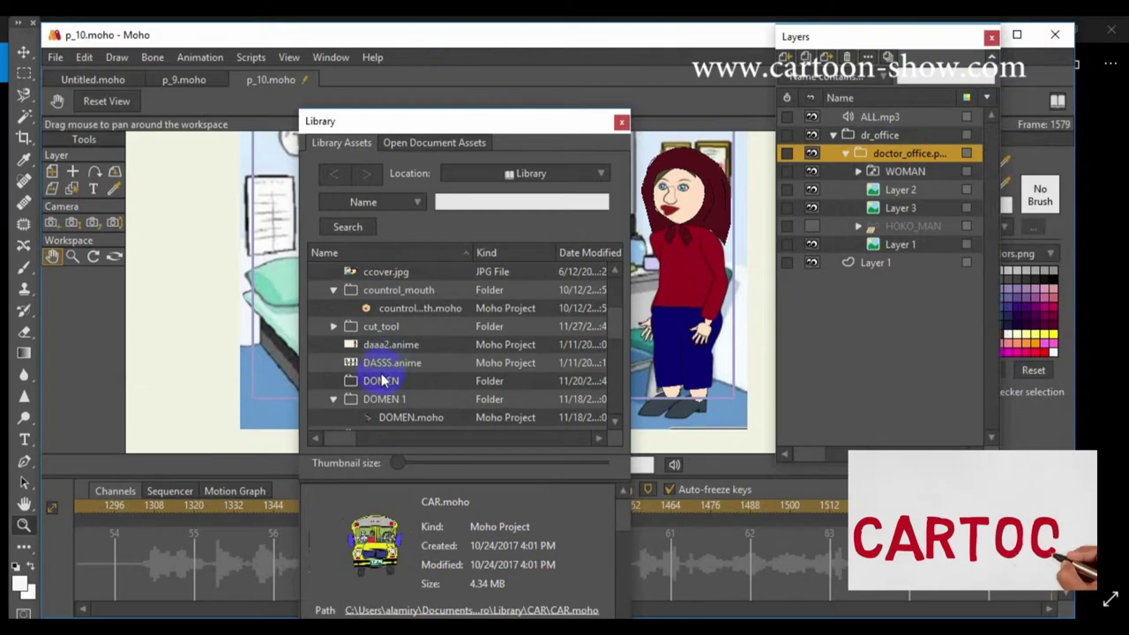
click(617, 120)
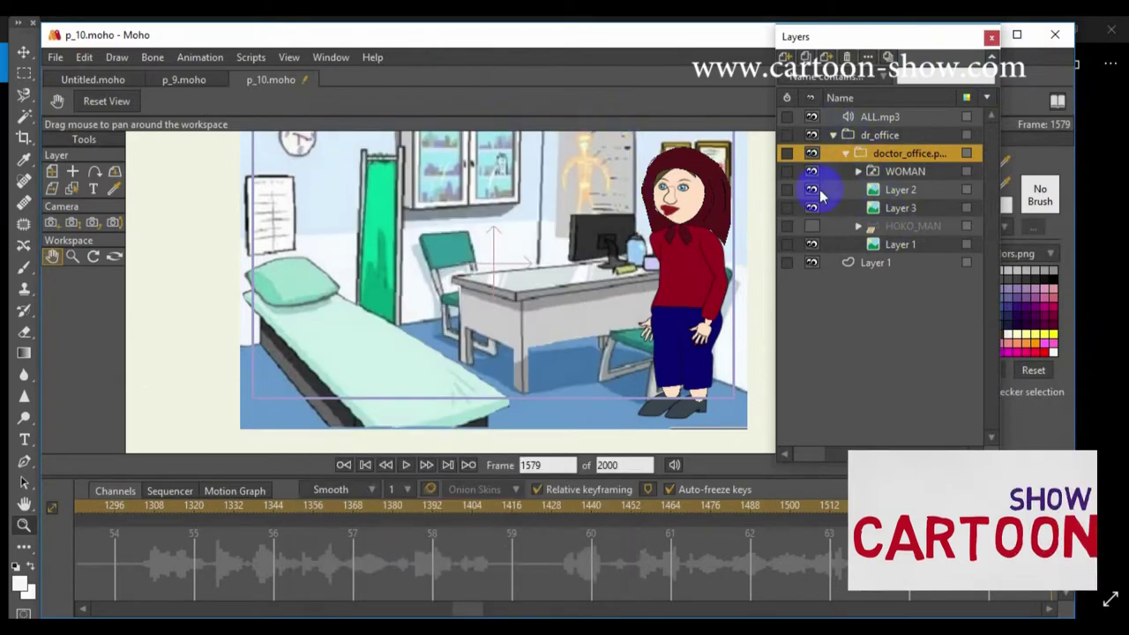
- Make the HOKO_MAN layer visible in the doctor's office scene and go to frame 10
click(813, 231)
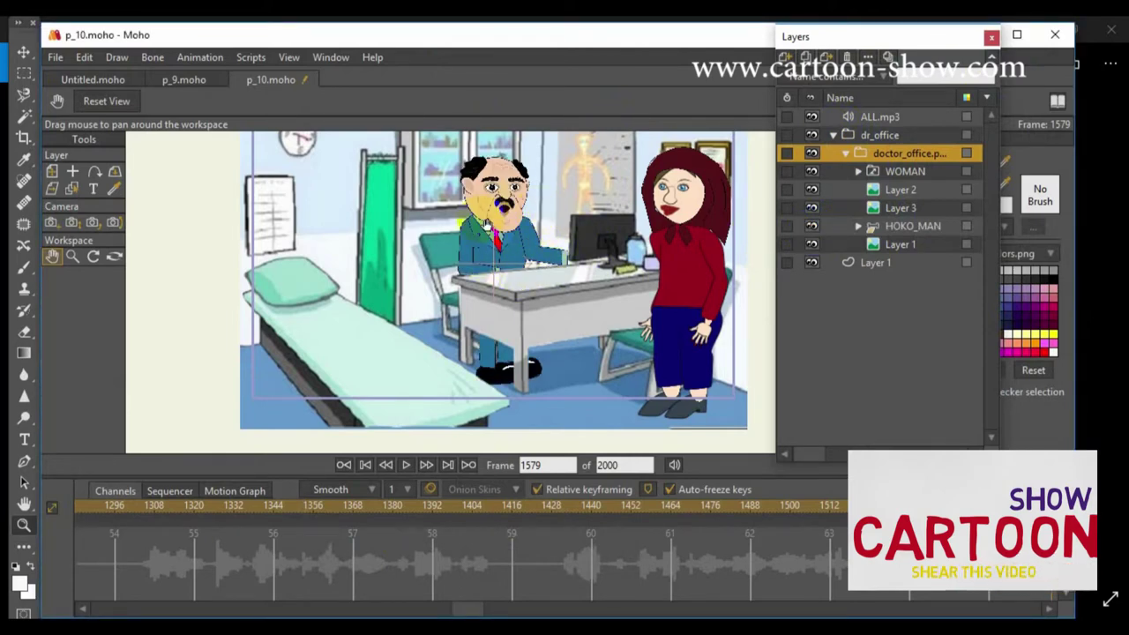
drag(419, 226, 397, 251)
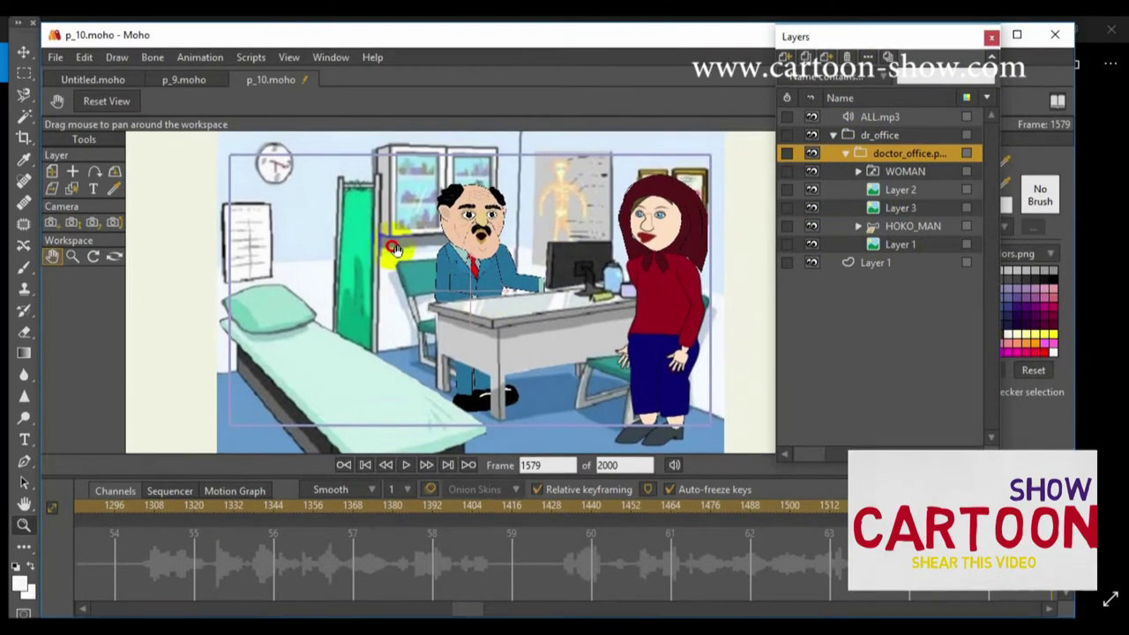
scroll(407, 255, up, 3)
scroll(413, 258, down, 2)
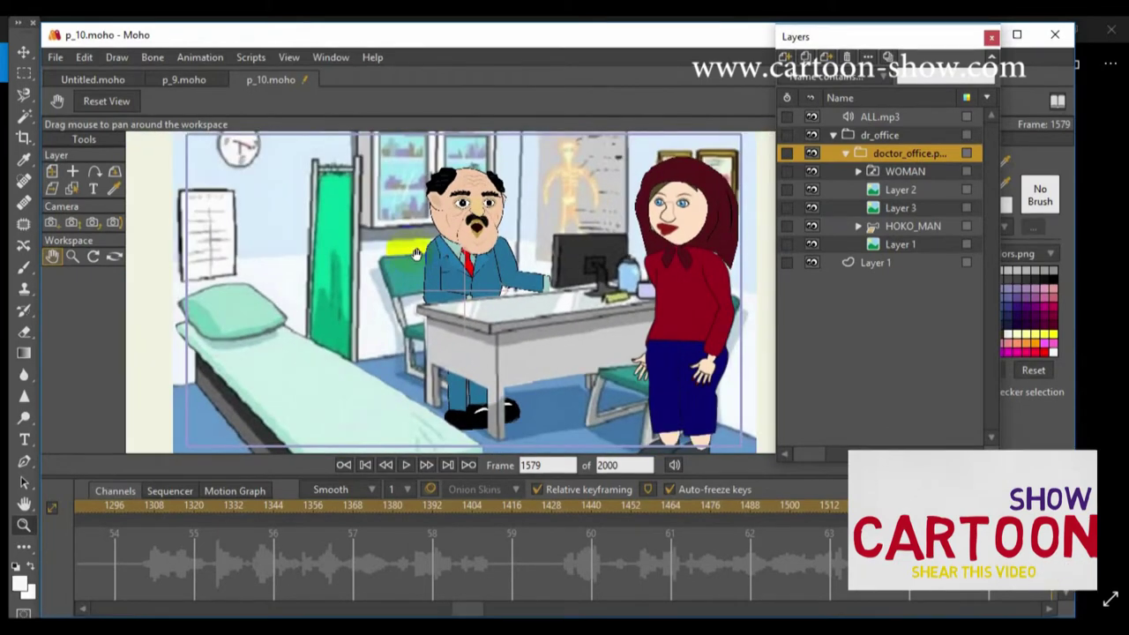
drag(458, 609, 96, 579)
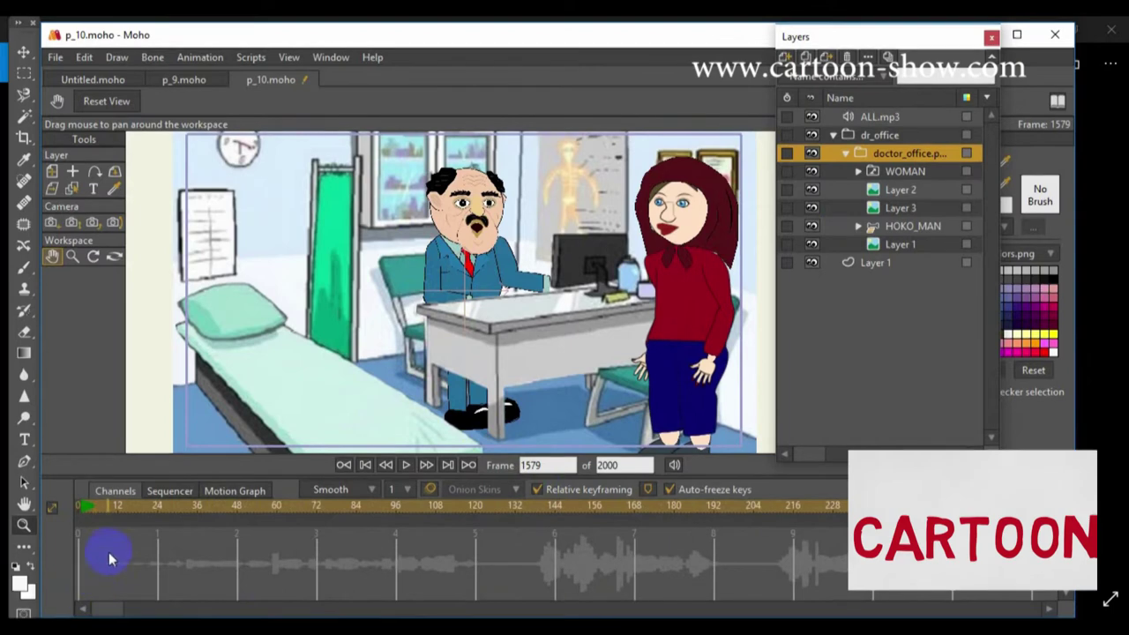
click(111, 505)
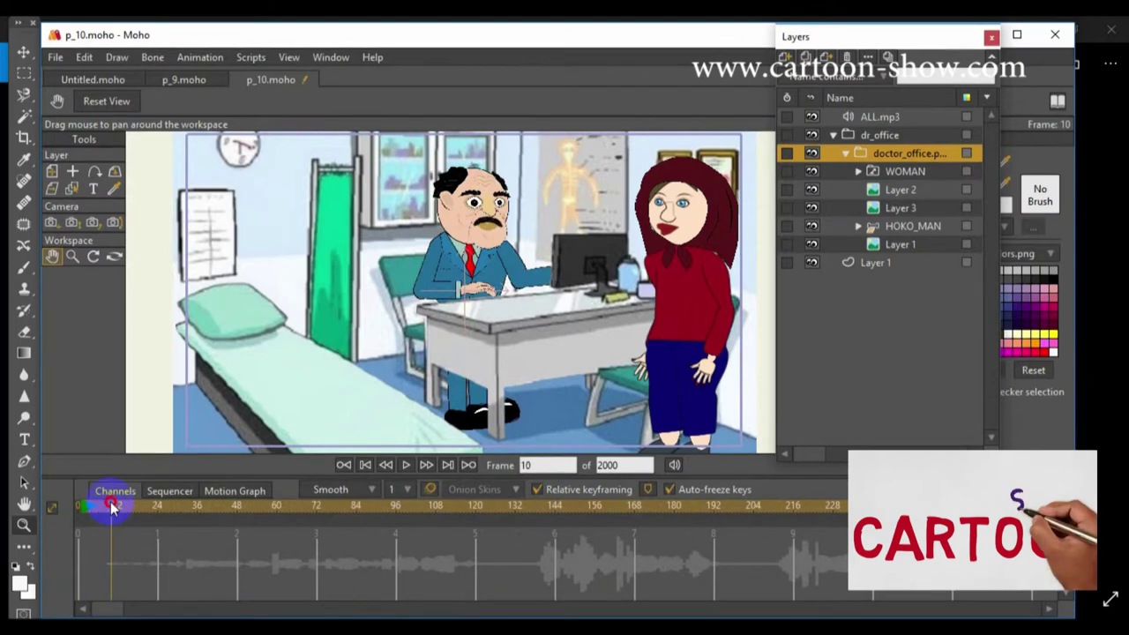
- Examine the ALL.mp3 layer's audio settings and the Audio type among the new-layer options
click(872, 117)
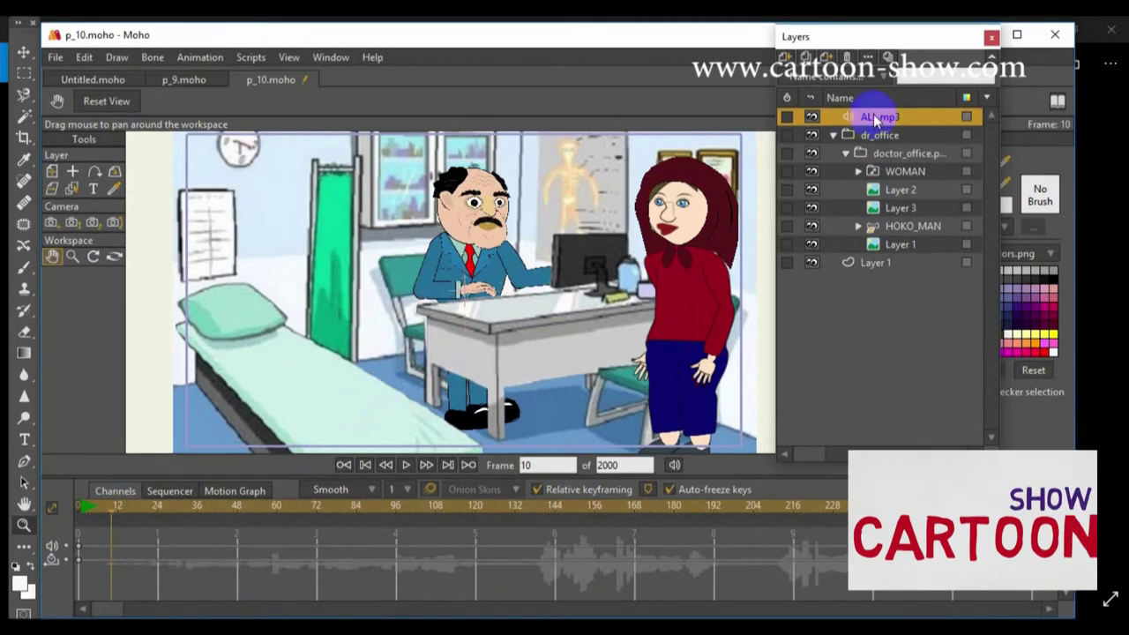
double_click(872, 116)
click(508, 63)
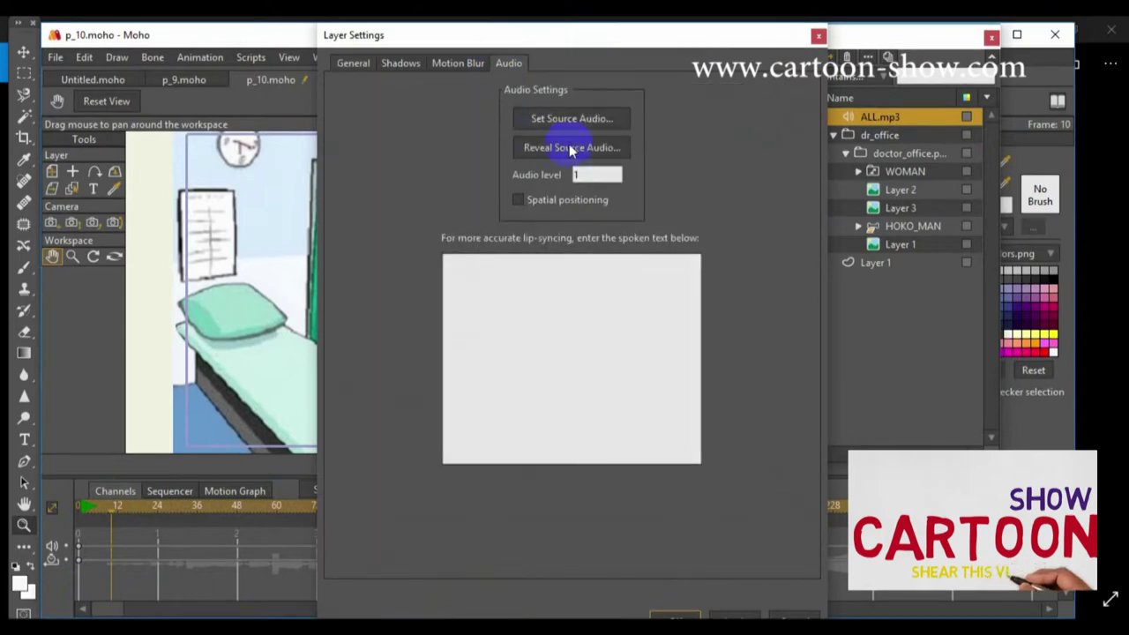
click(806, 36)
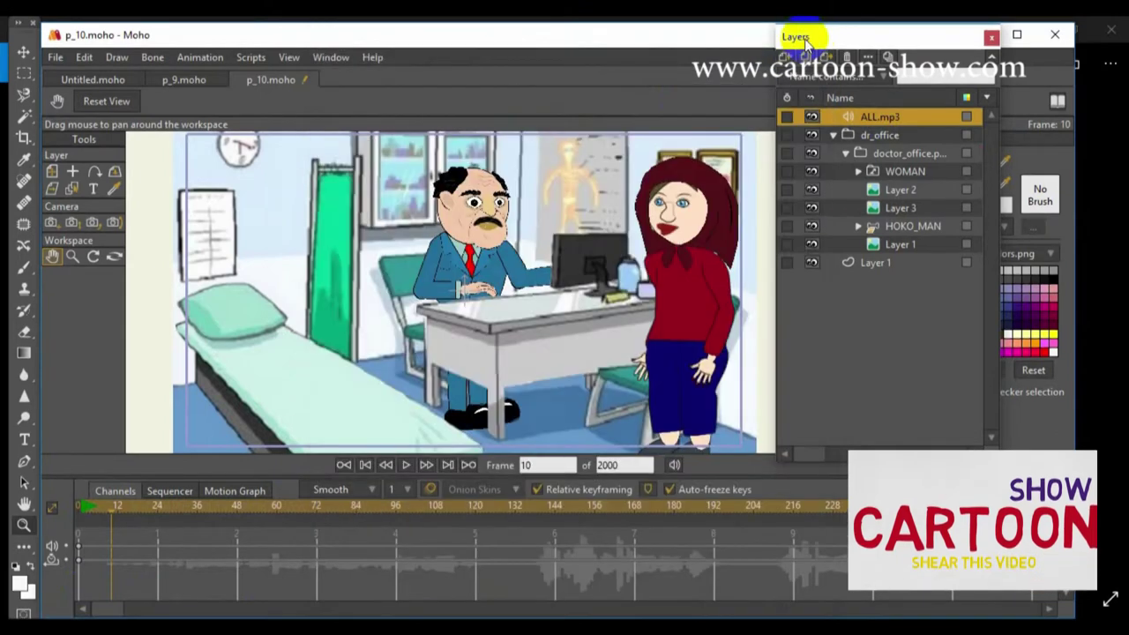
click(785, 55)
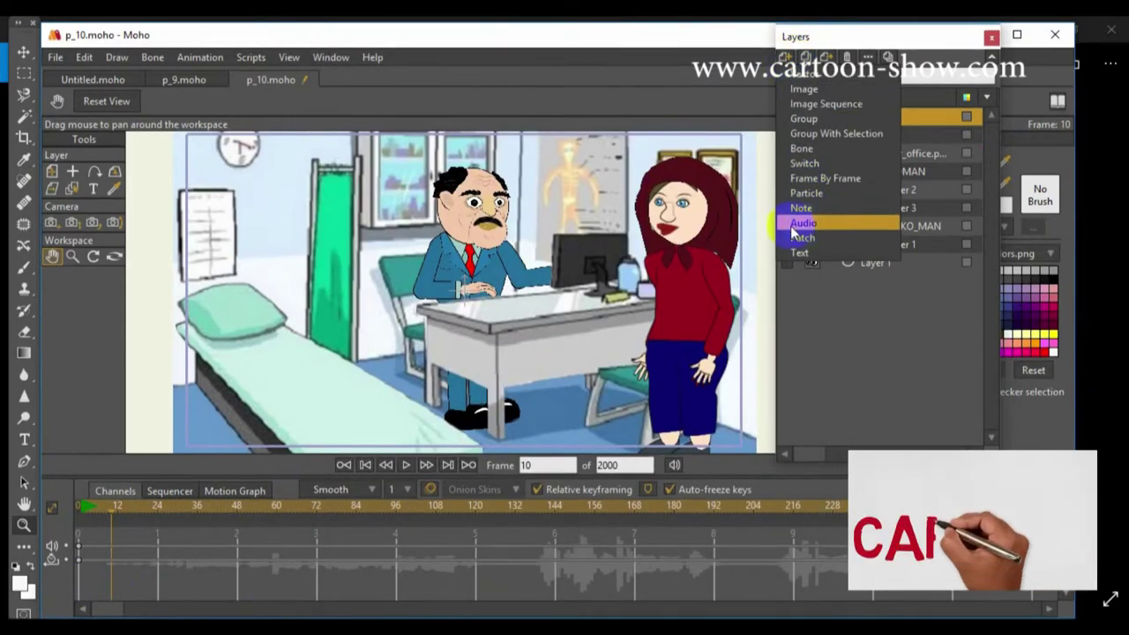
click(870, 340)
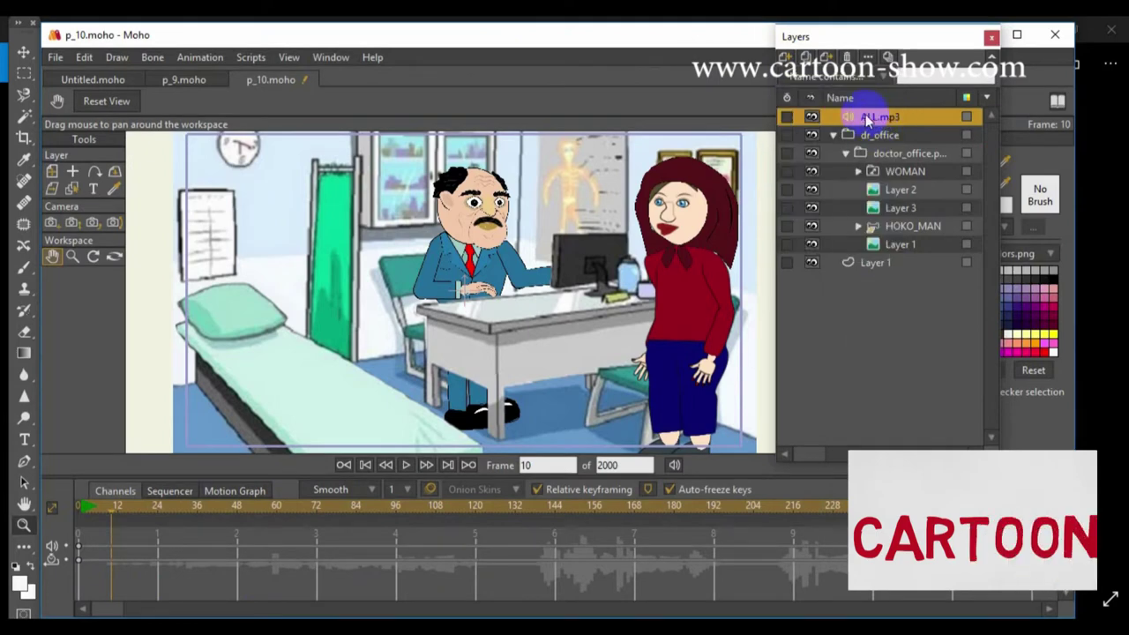
- Play the scene with its audio from frame 10 and jump to frame 1463
click(405, 465)
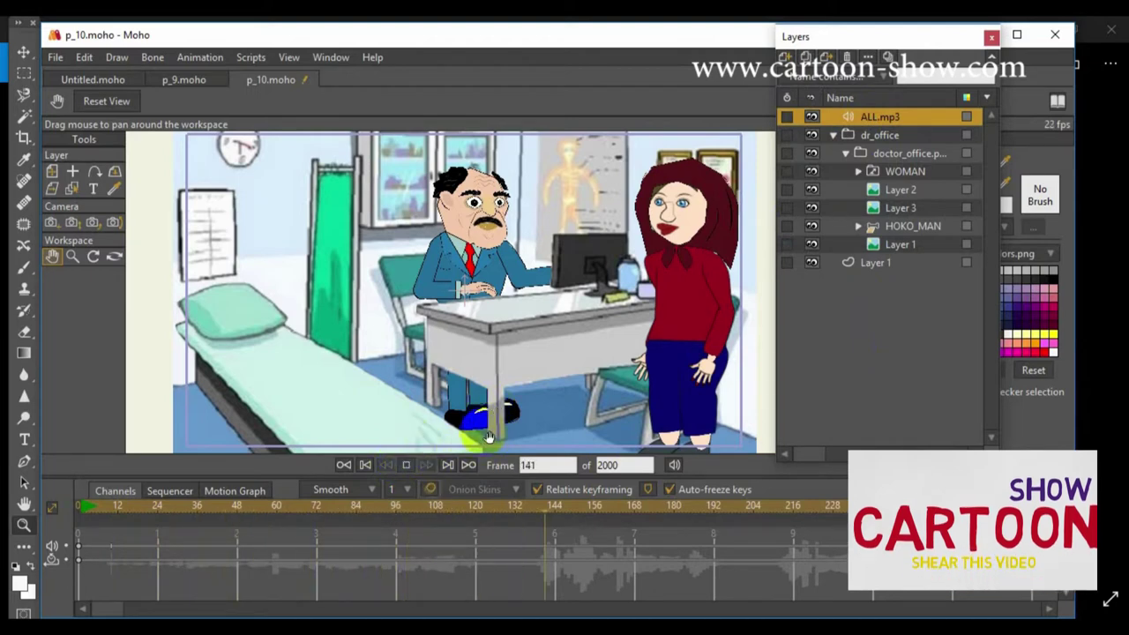
click(499, 470)
text(1463)
key(Return)
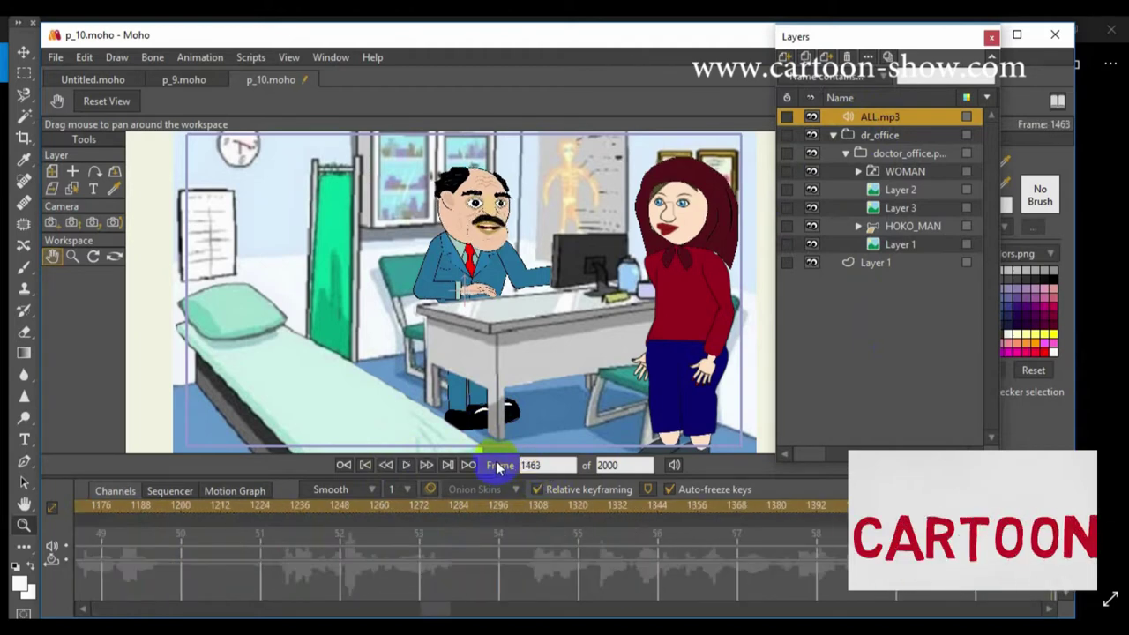
- Select the HOKO_MAN layer, play the animation from frame 1463 and move the playhead to frame 1572
mouse_move(431, 609)
mouse_down()
mouse_move(371, 610)
mouse_move(411, 600)
mouse_up()
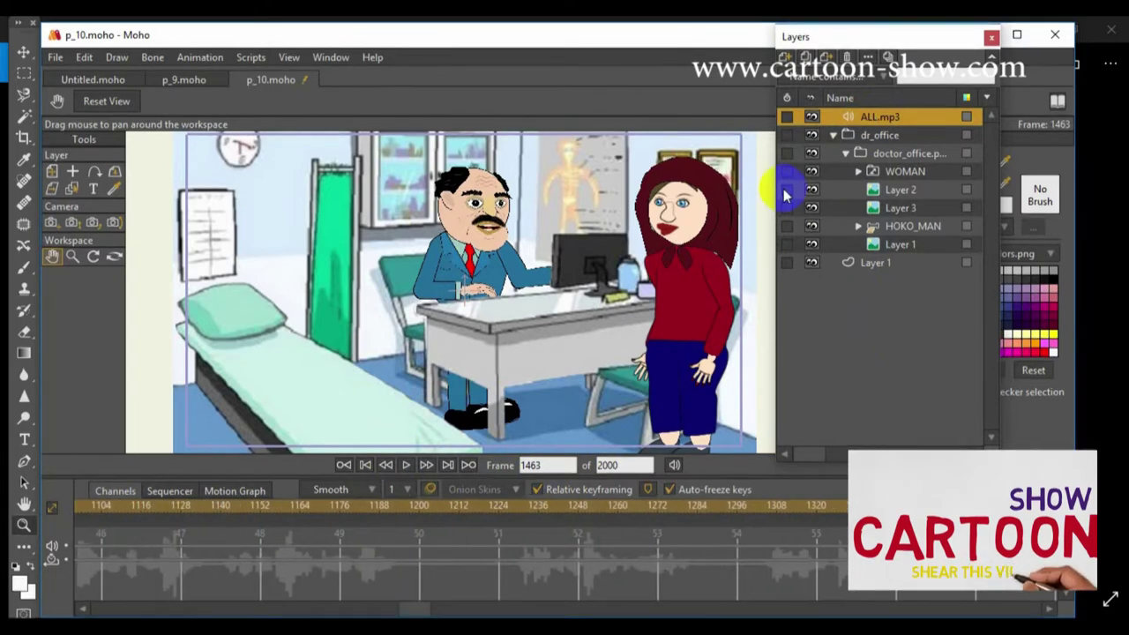
click(908, 226)
key(space)
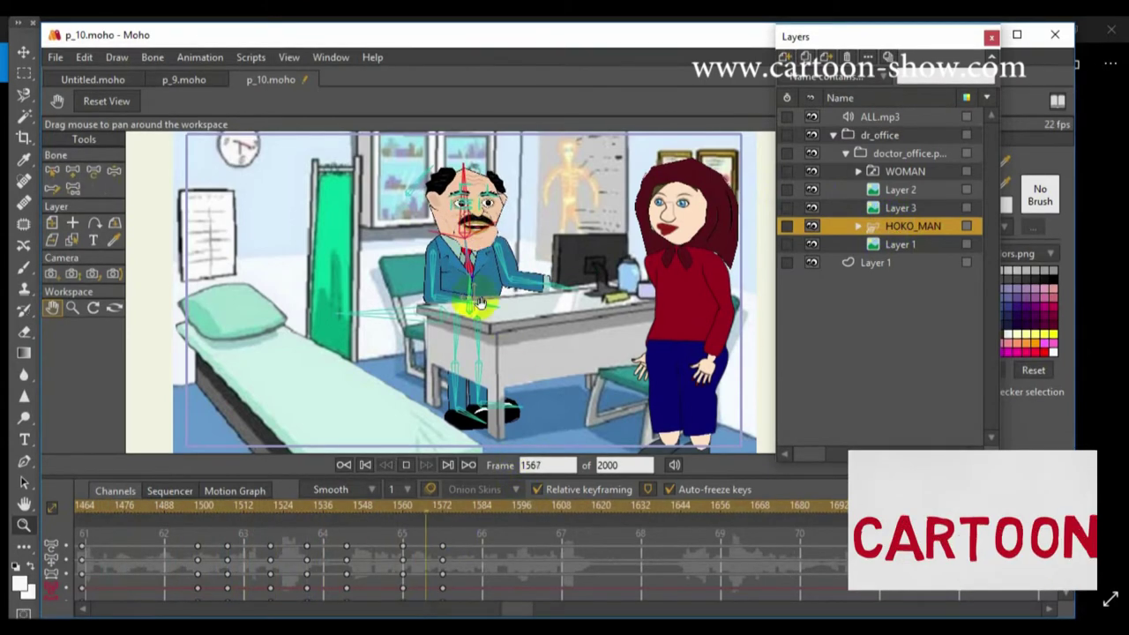
click(431, 506)
click(440, 506)
- Expand the HOKO_MAN layer, select its MOUTH layer and go to frame 1584
click(862, 230)
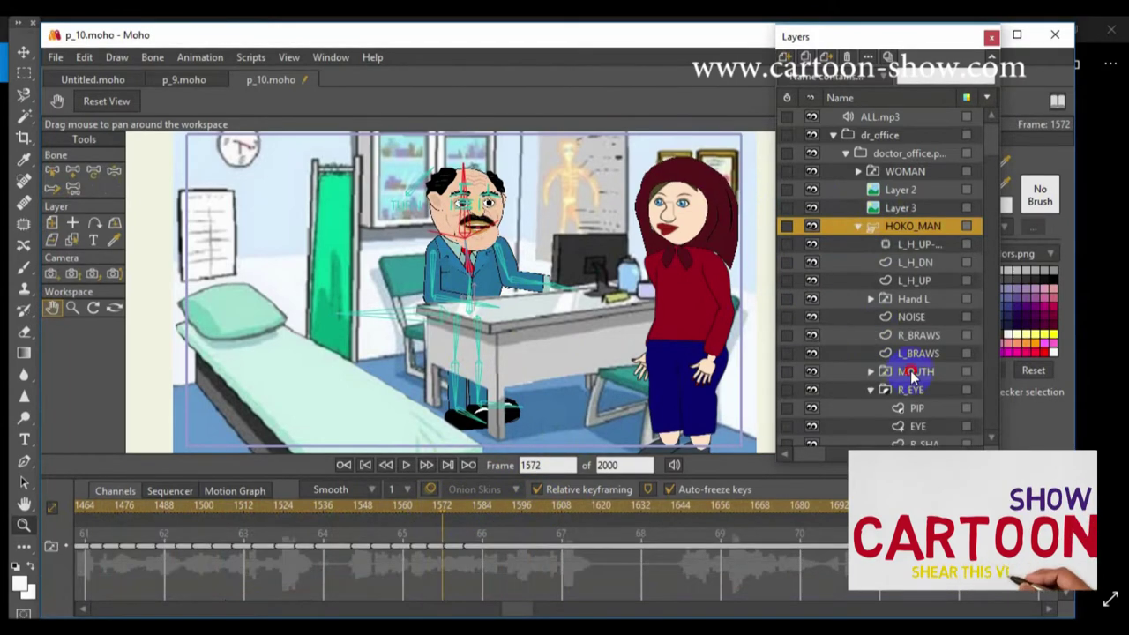
click(913, 374)
click(483, 506)
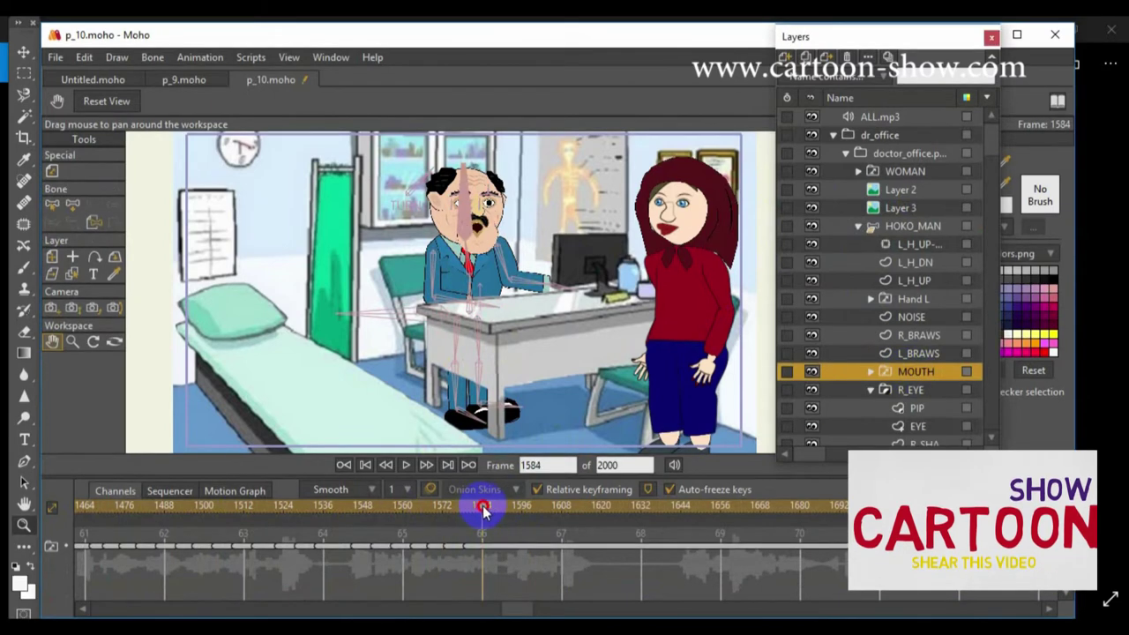
- Show the Switch Selection window for the MOUTH layer and set the mouth shape to M at frame 1584 and K at frame 1591
click(331, 58)
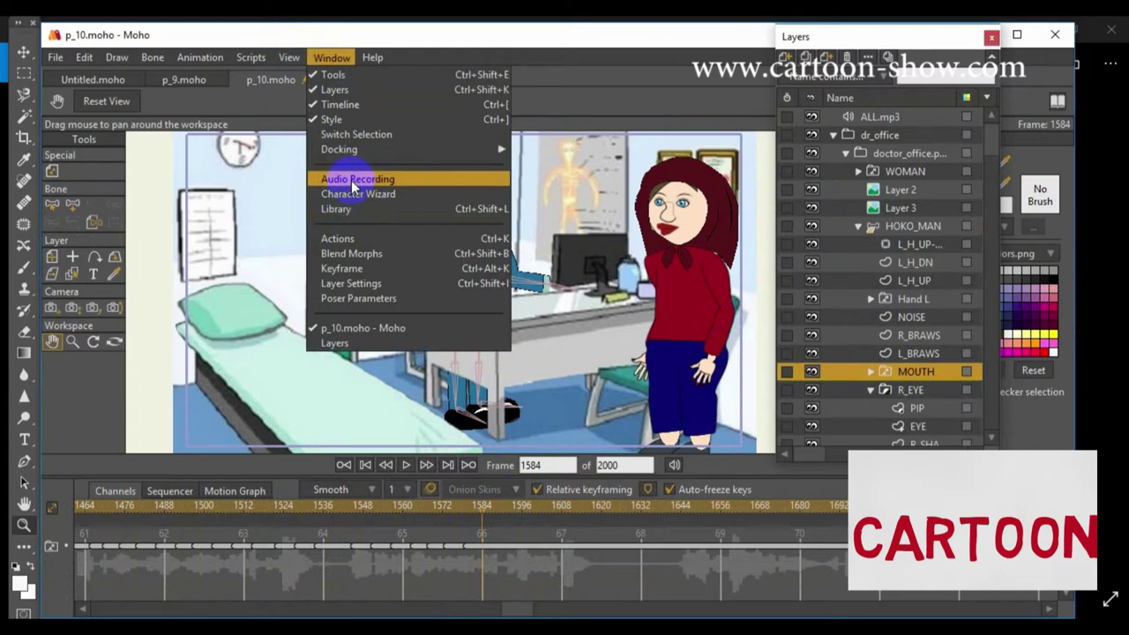
click(361, 134)
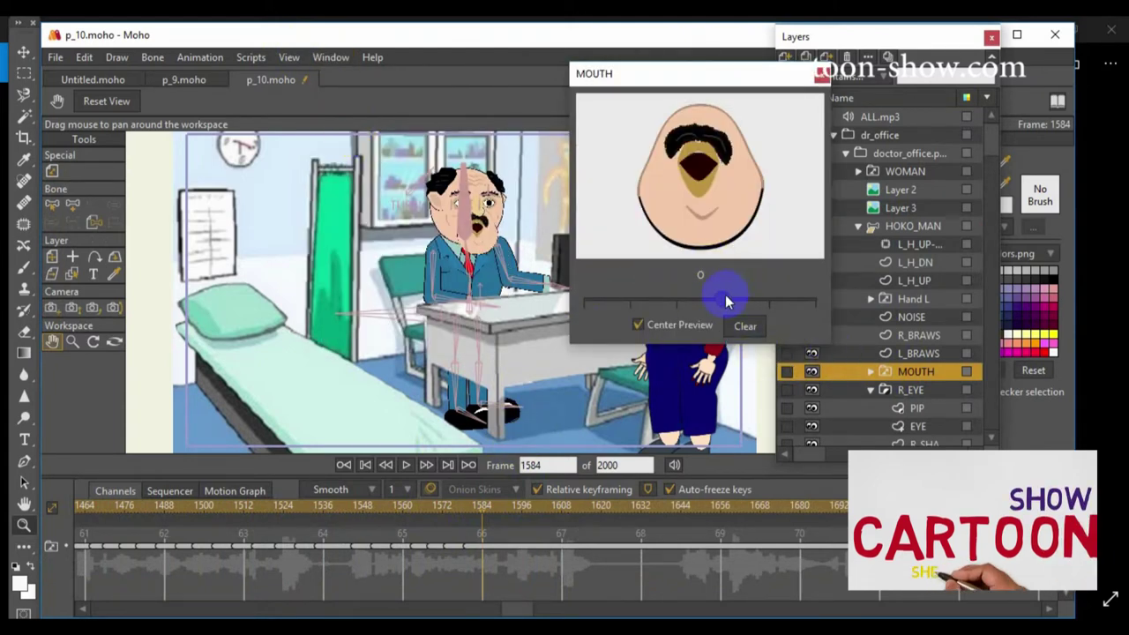
drag(725, 298, 827, 289)
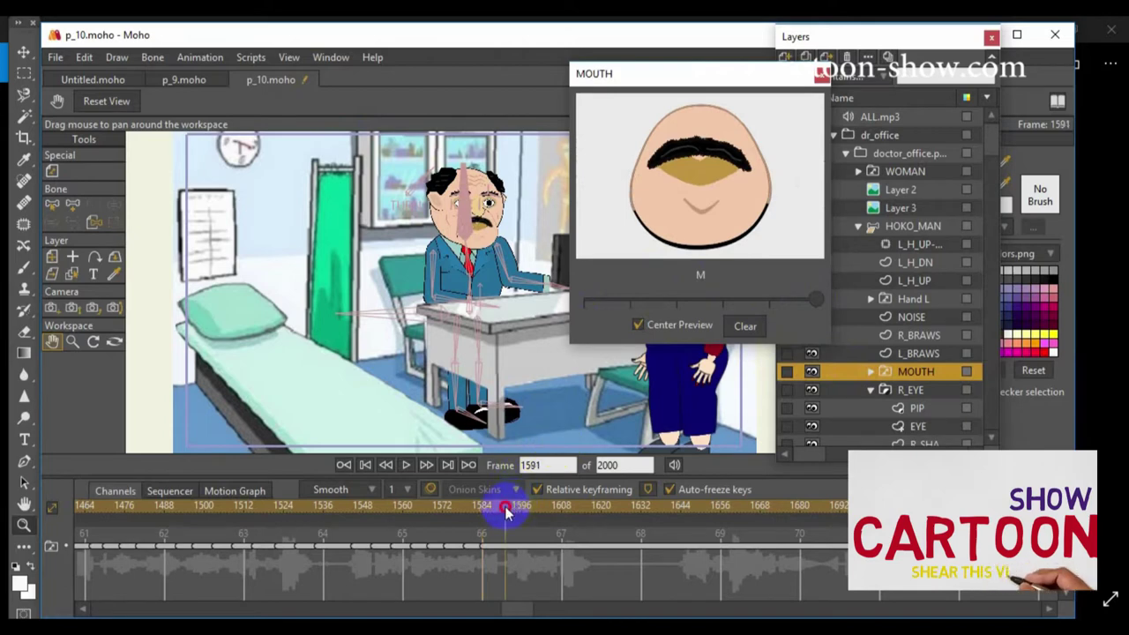
drag(813, 304, 632, 300)
- Set the doctor's mouth shape to O at frame 1598, K at frame 1605 and M at frame 1613
click(533, 545)
click(528, 509)
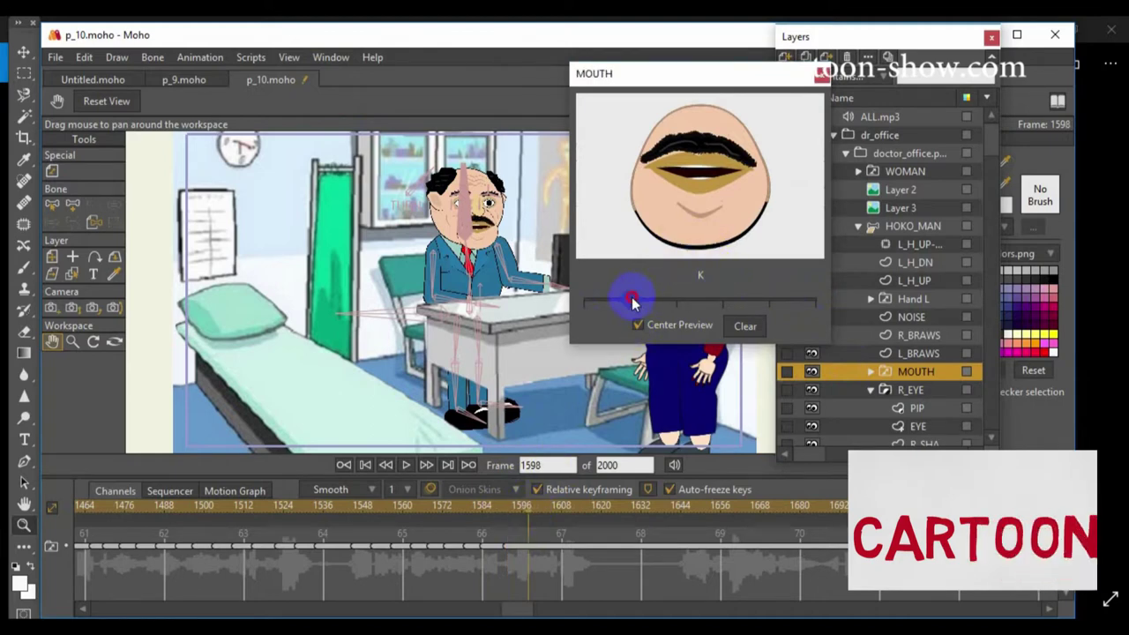
drag(630, 300, 731, 298)
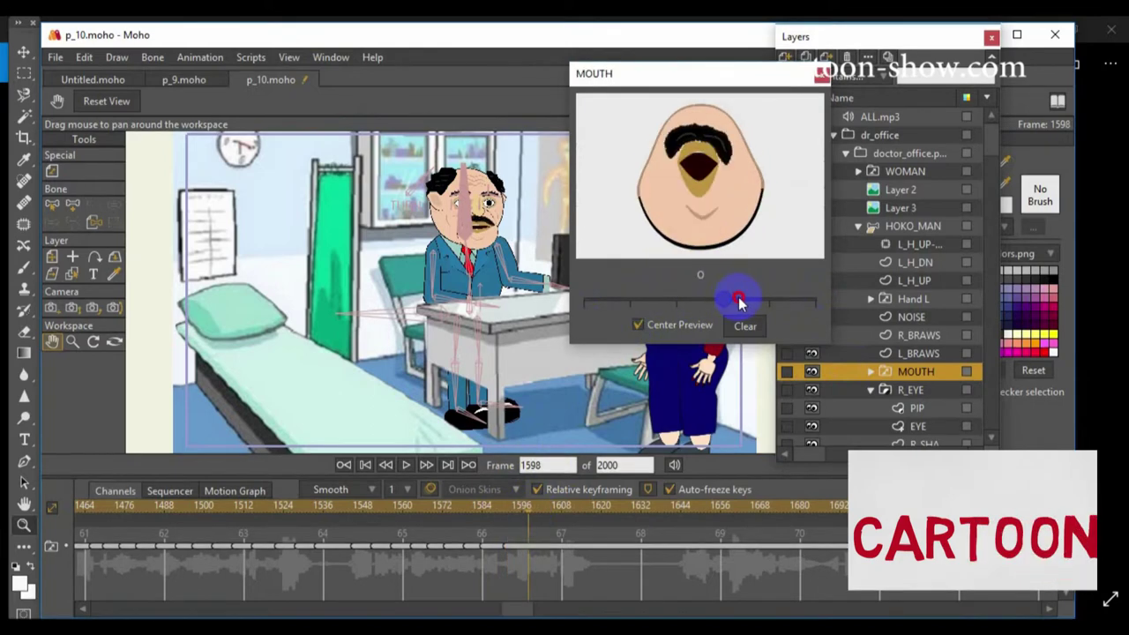
click(552, 510)
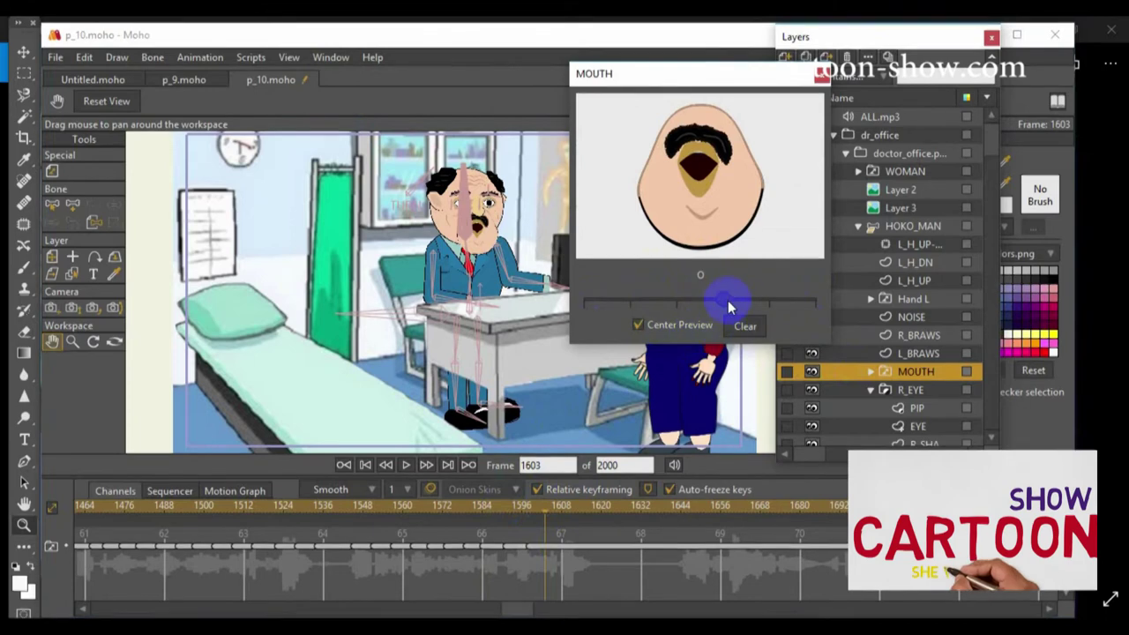
drag(724, 298, 646, 303)
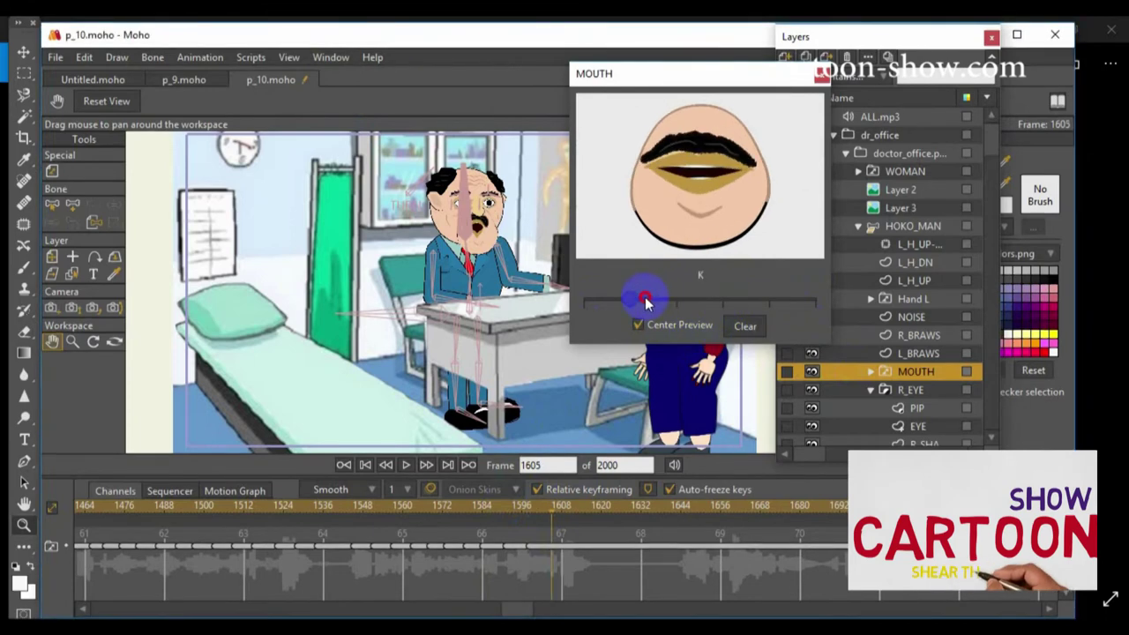
click(578, 509)
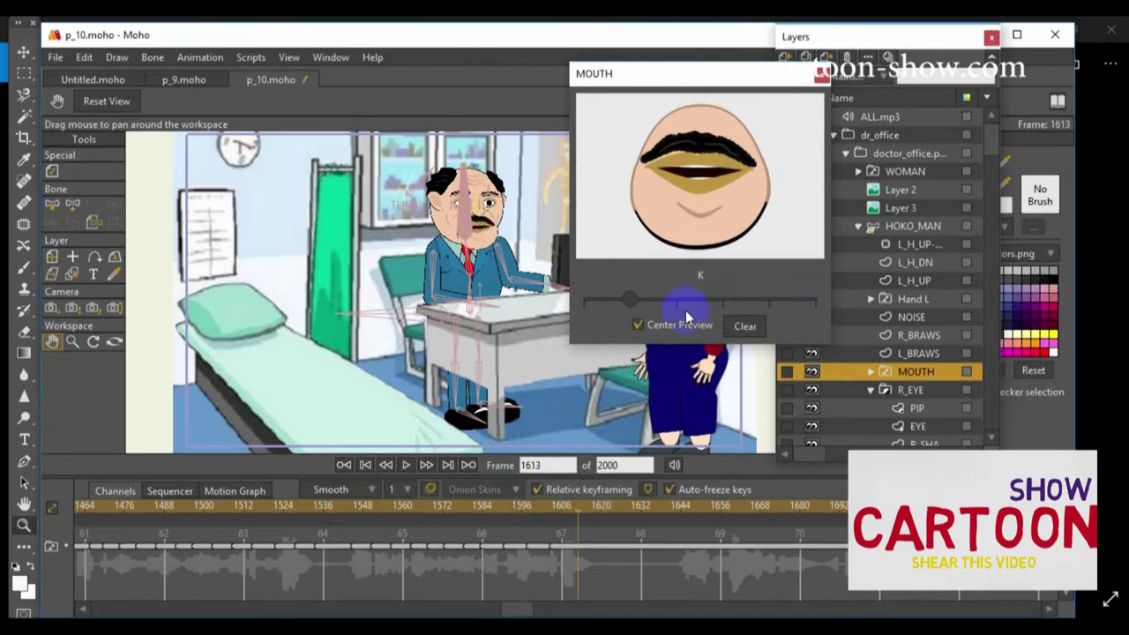
drag(630, 298, 816, 299)
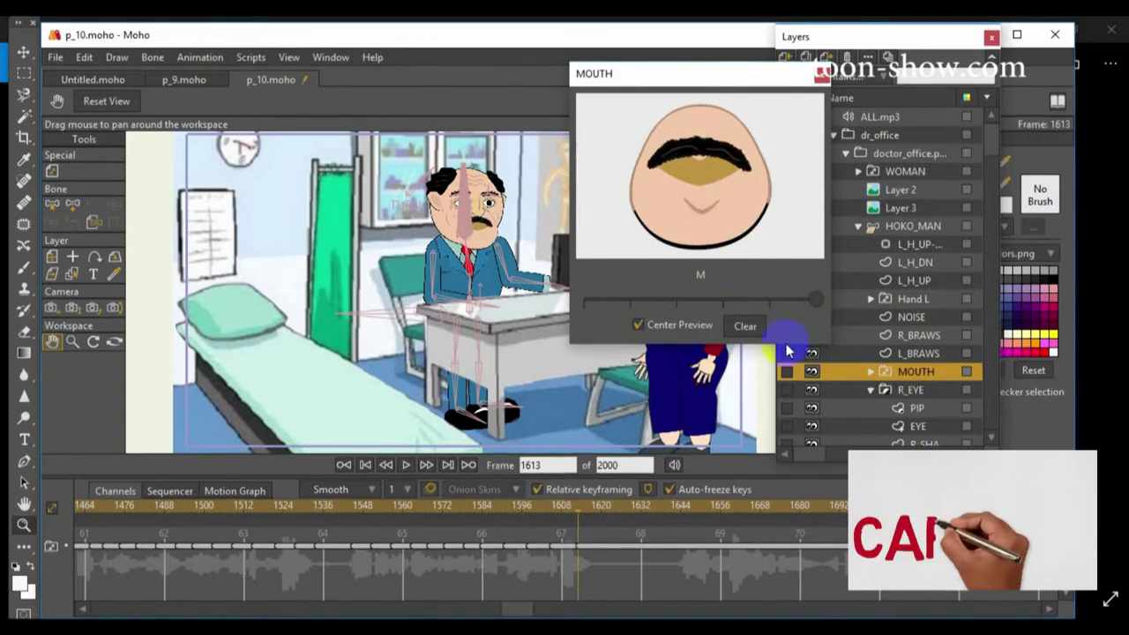
- Play the lip sync from around frame 1584, move to frame 1645 and close the mouth's switch selection window
click(483, 513)
key(space)
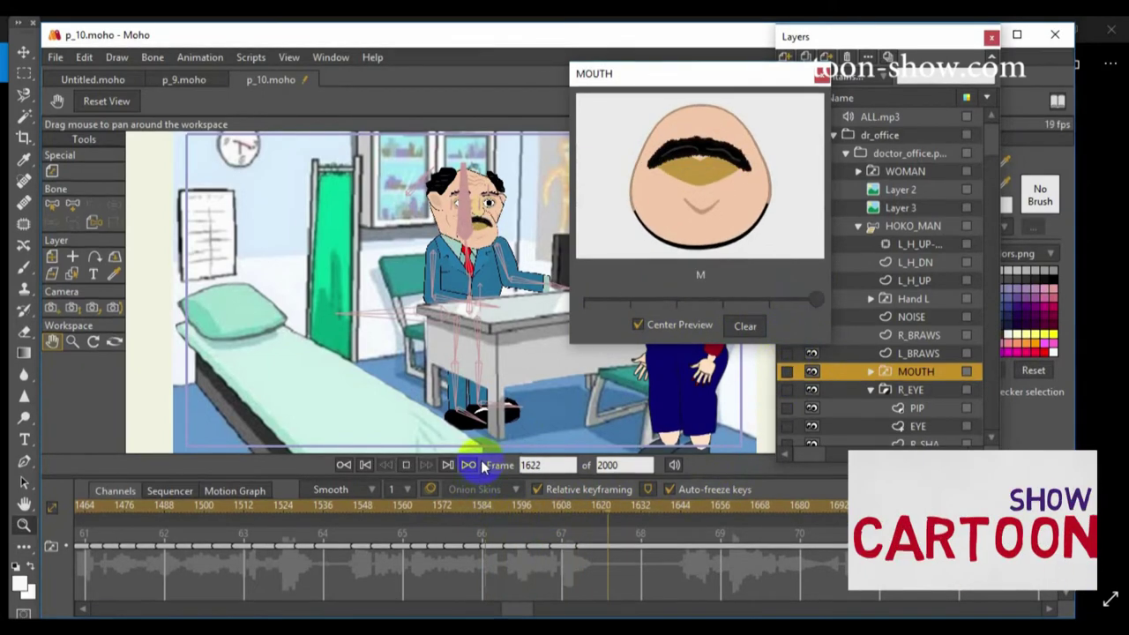
click(684, 509)
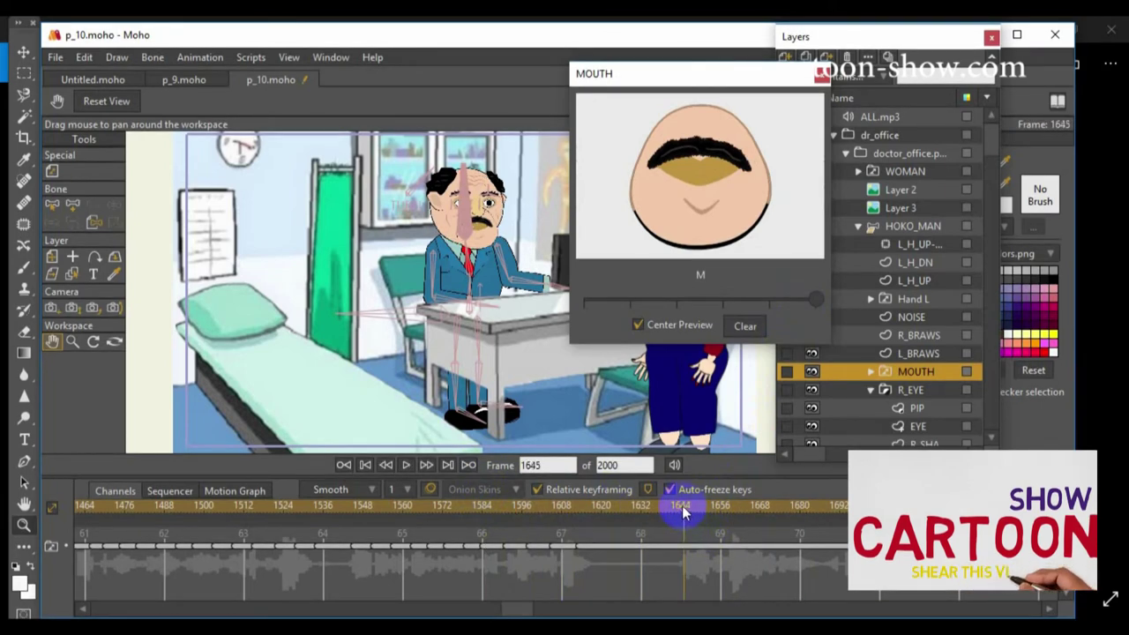
click(820, 78)
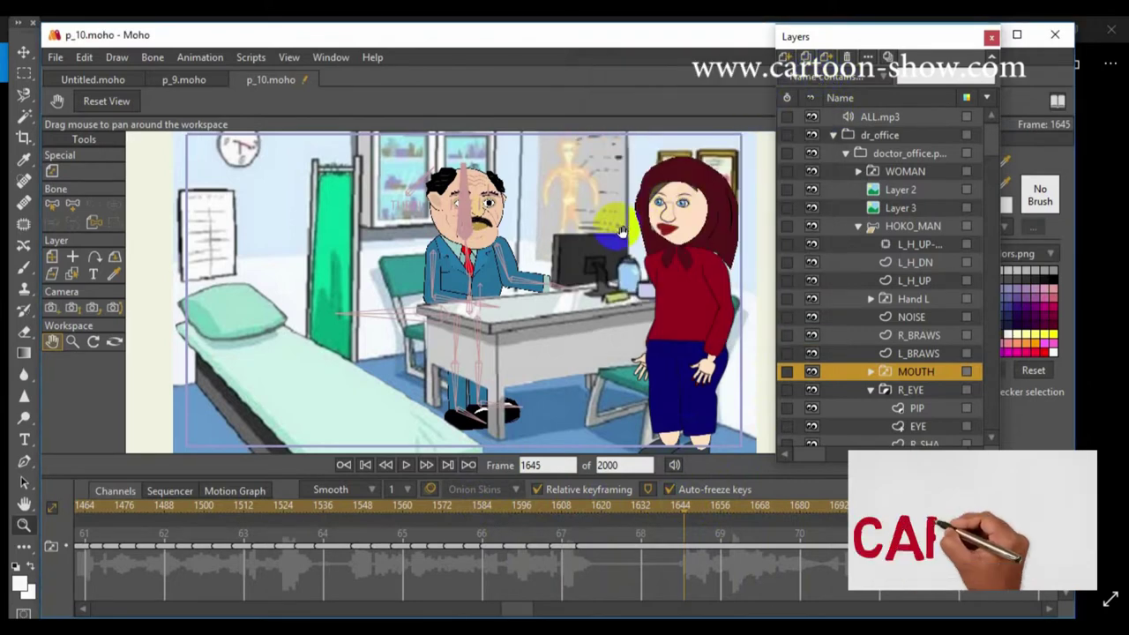
- Go to frame 1625, select the Front 3/4 bone layer inside WOMAN and freeze its pose there
drag(672, 512, 618, 512)
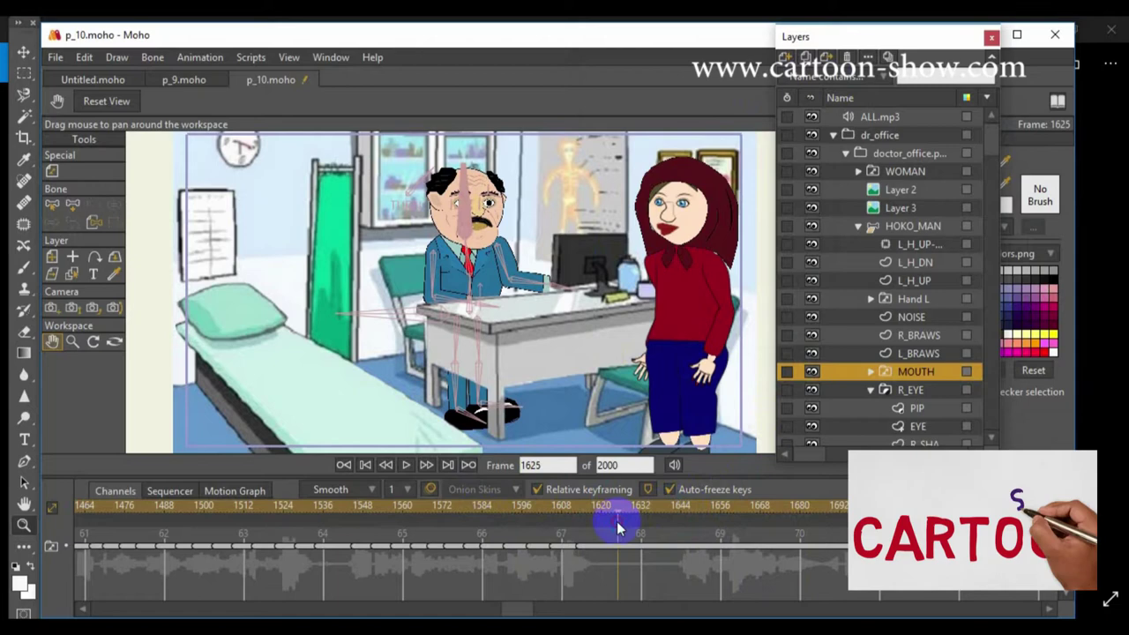
click(861, 172)
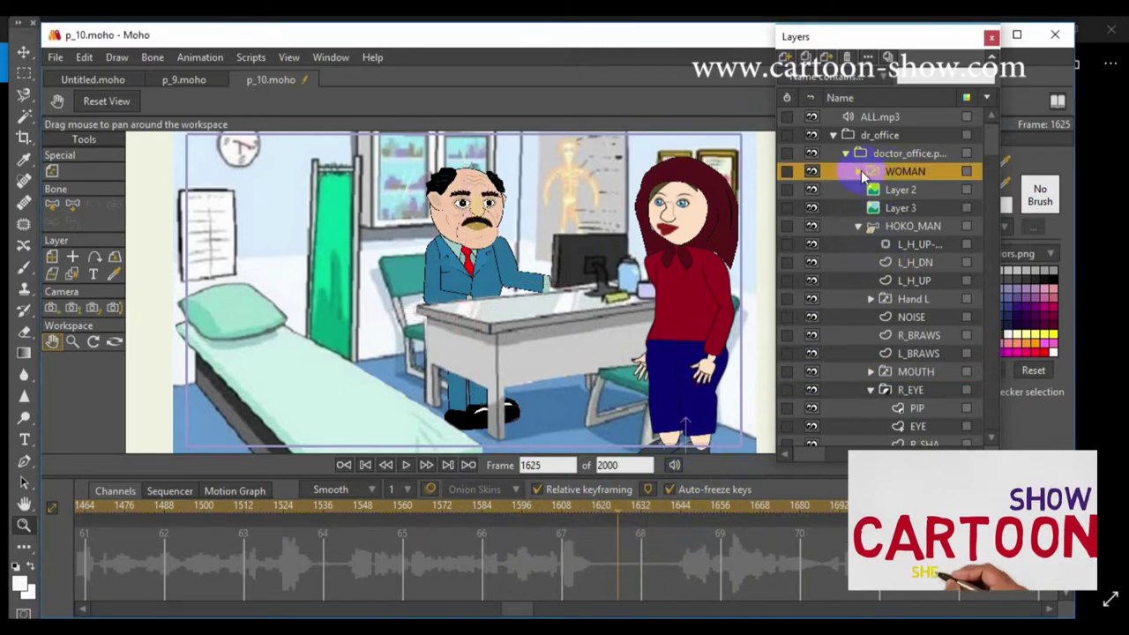
click(860, 171)
click(887, 243)
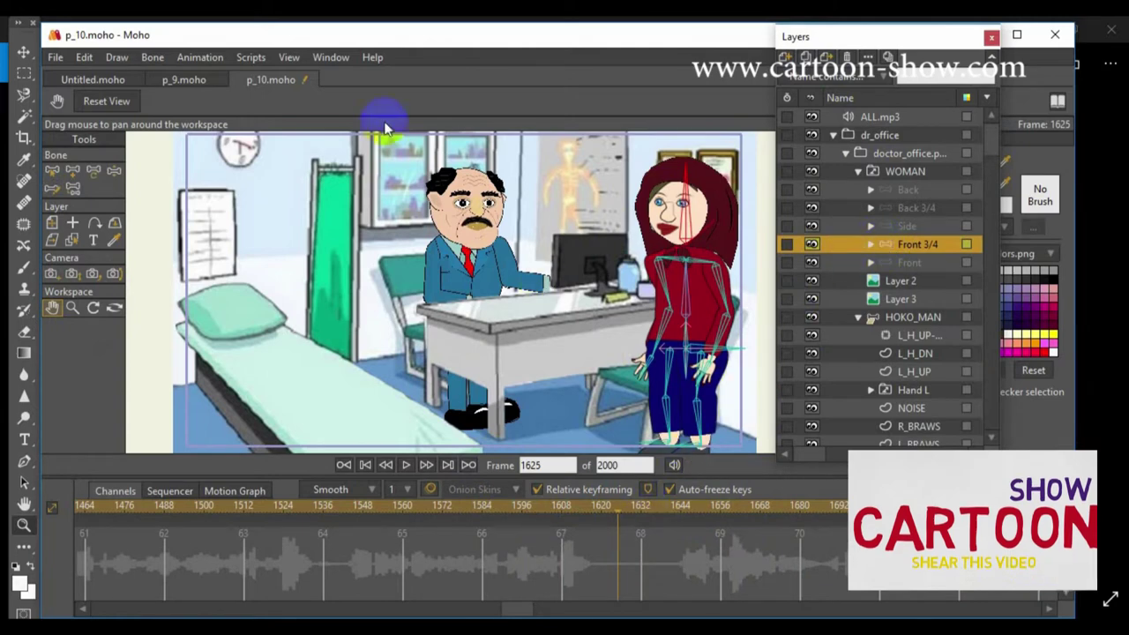
click(153, 60)
click(150, 60)
click(153, 60)
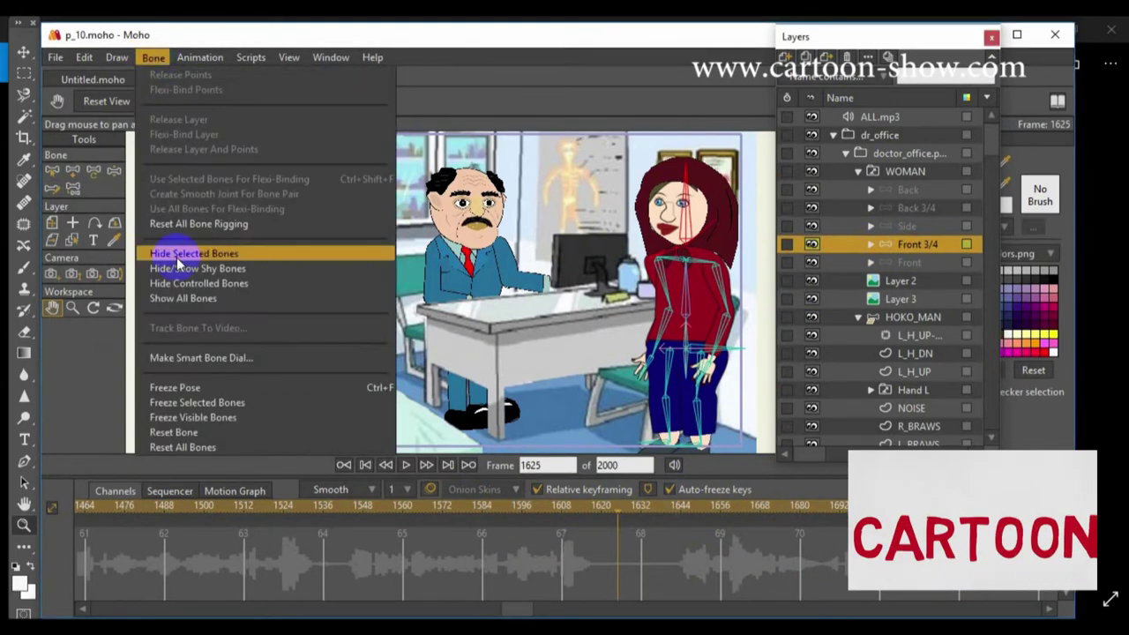
click(176, 386)
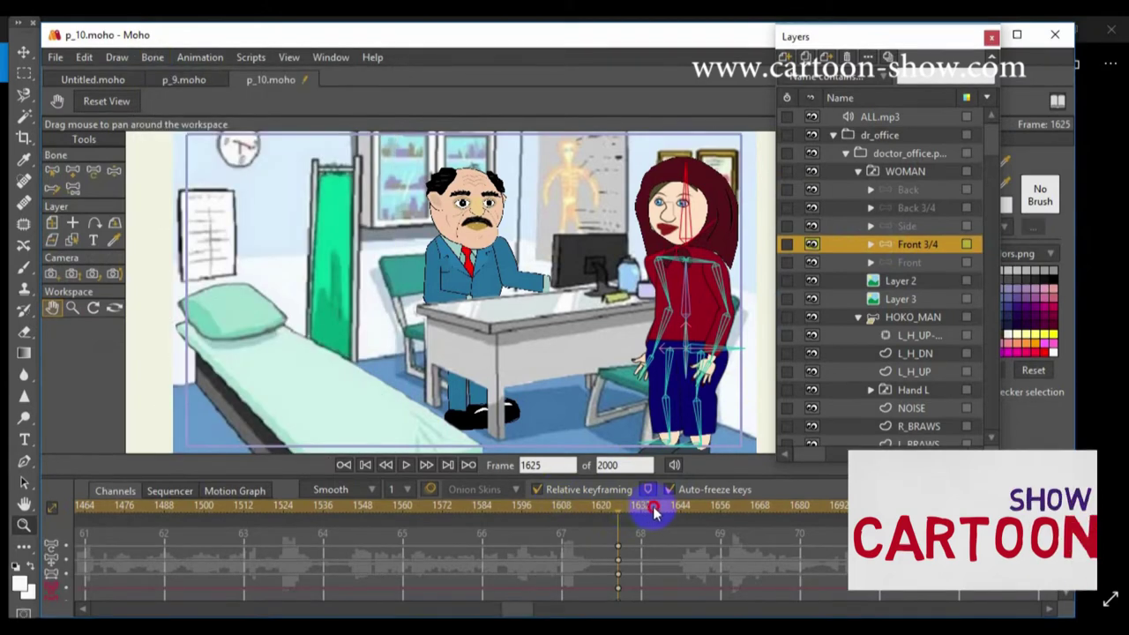
- At frame 1636, manipulate the woman's bones so she leans toward the desk with both hands raised to her face
click(97, 171)
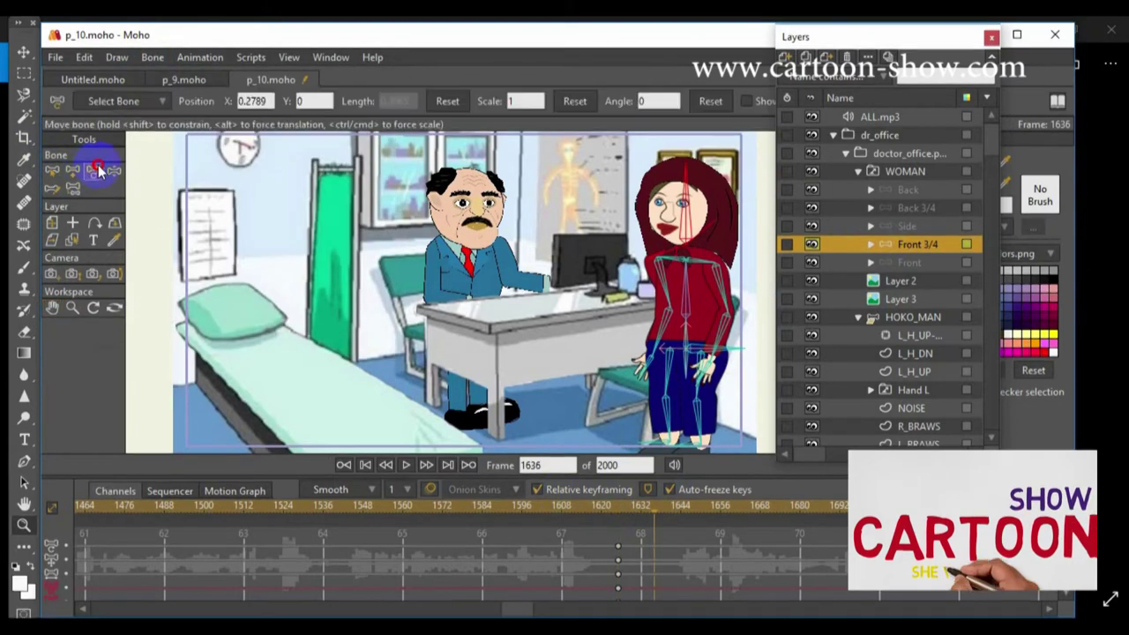
drag(664, 302, 651, 214)
drag(657, 265, 593, 263)
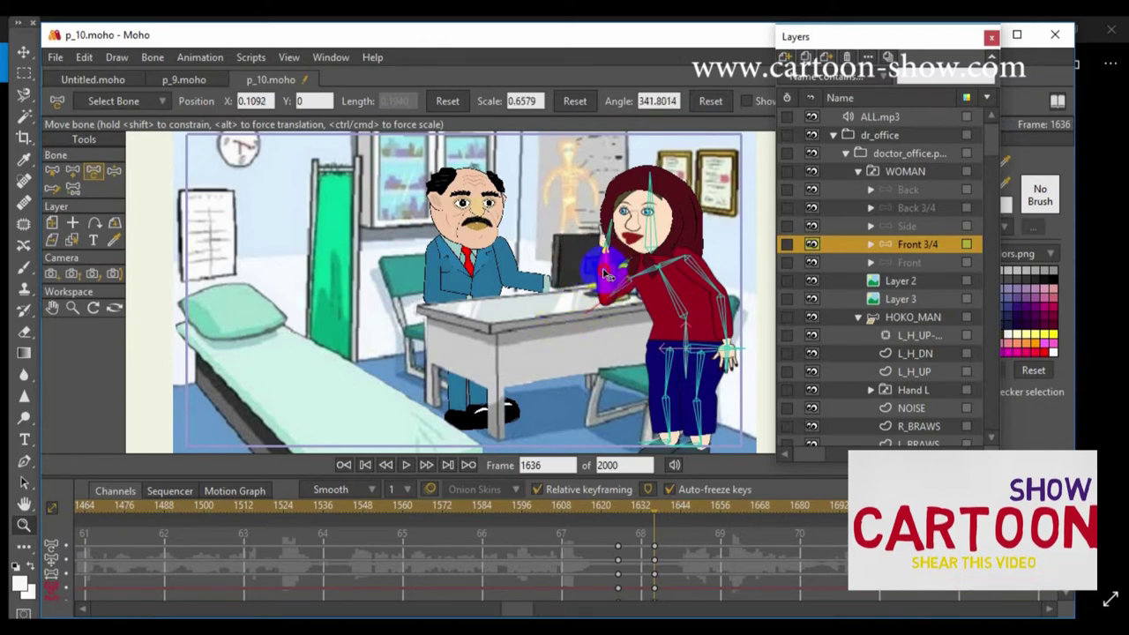
drag(697, 308, 631, 287)
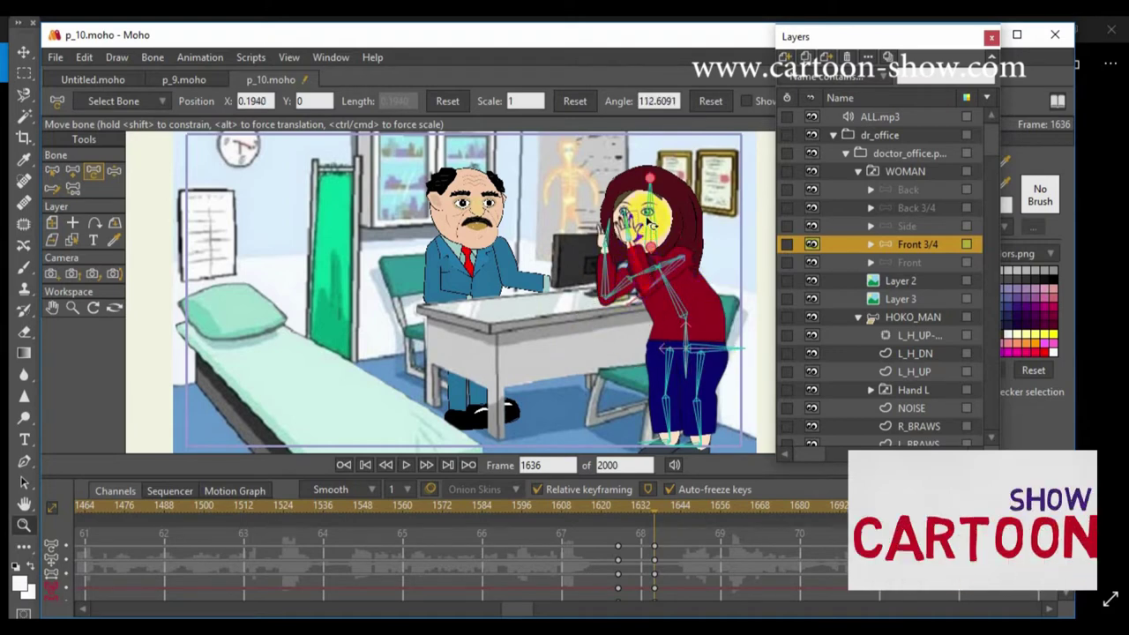
- Expand Front 3/4 and its Head group, and switch the woman's Eye R and Eye L layers to Blink at frame 1636
click(871, 245)
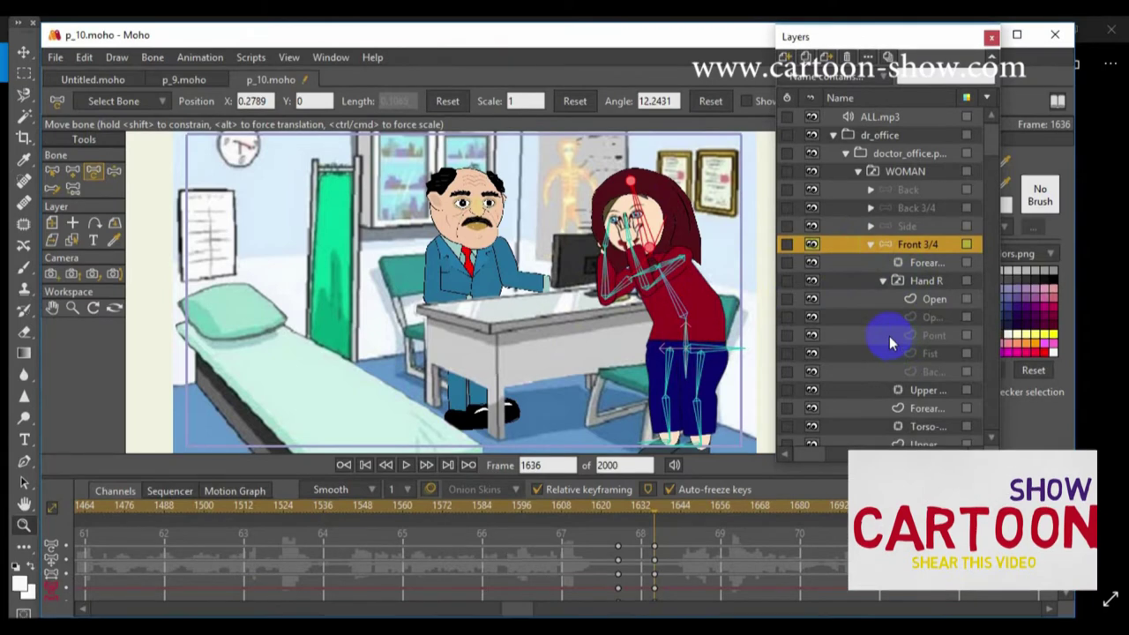
scroll(886, 329, down, 5)
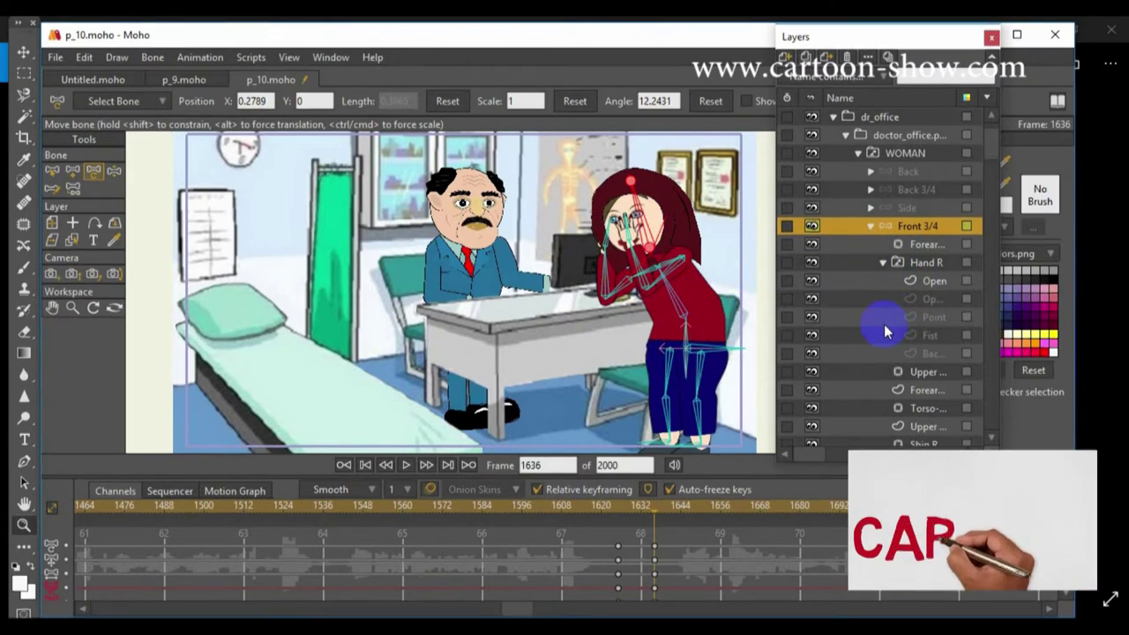
scroll(885, 332, down, 4)
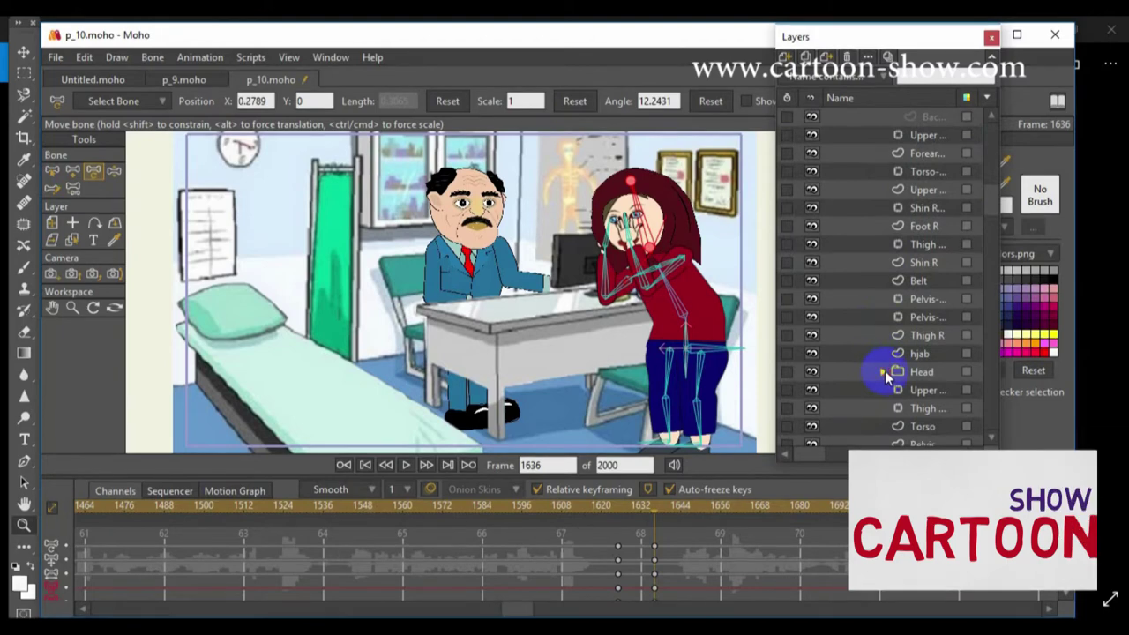
scroll(864, 342, down, 2)
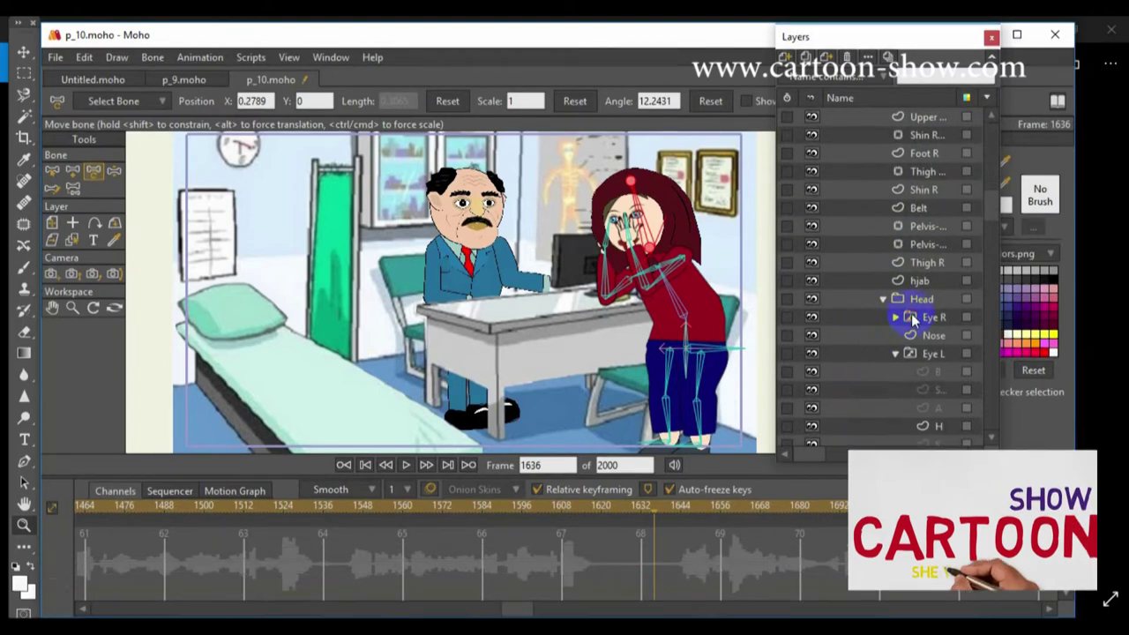
click(912, 319)
right_click(911, 316)
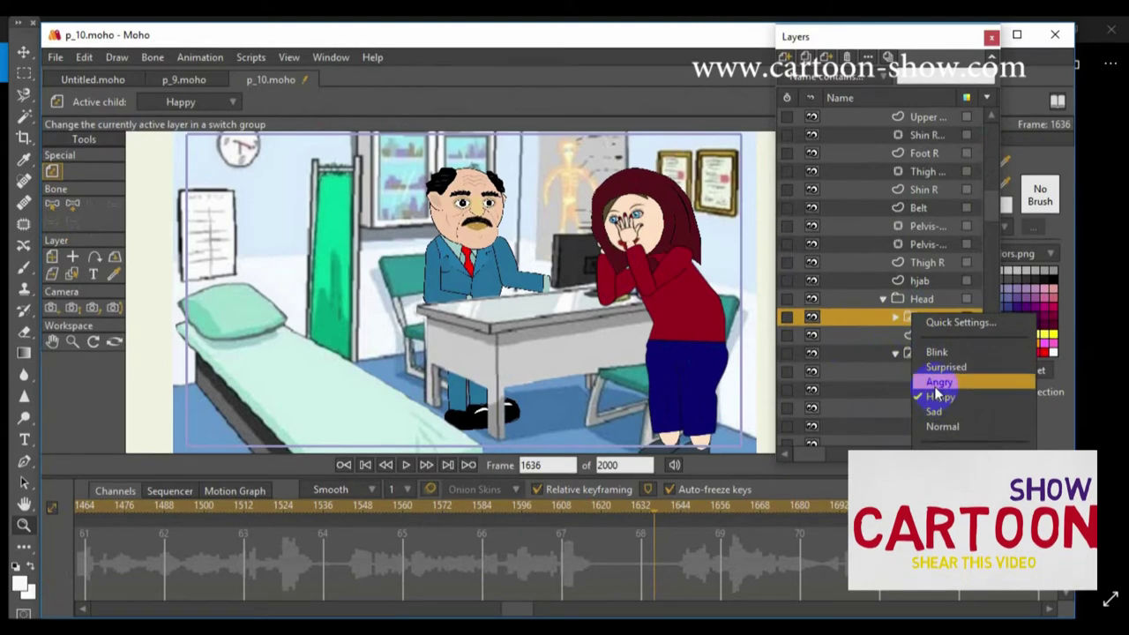
click(936, 369)
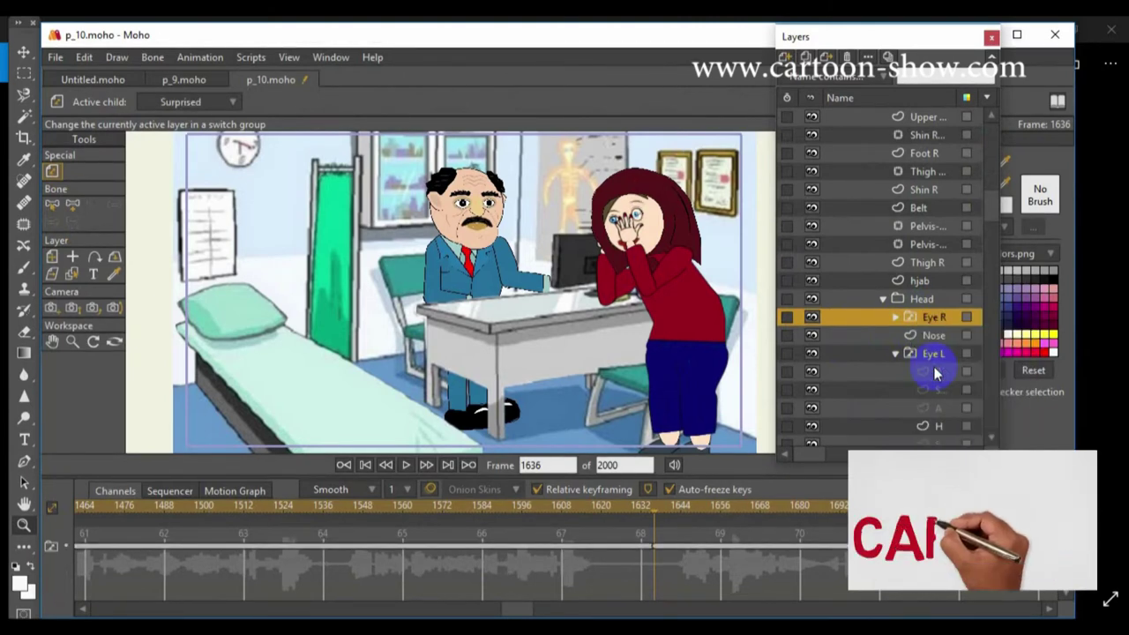
click(915, 315)
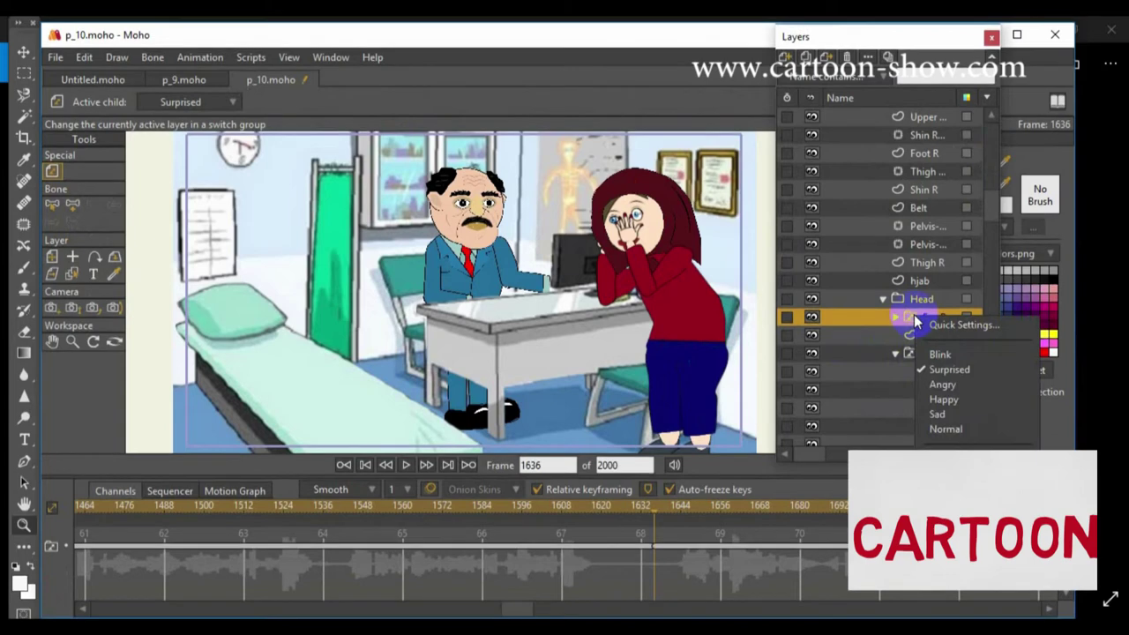
click(937, 354)
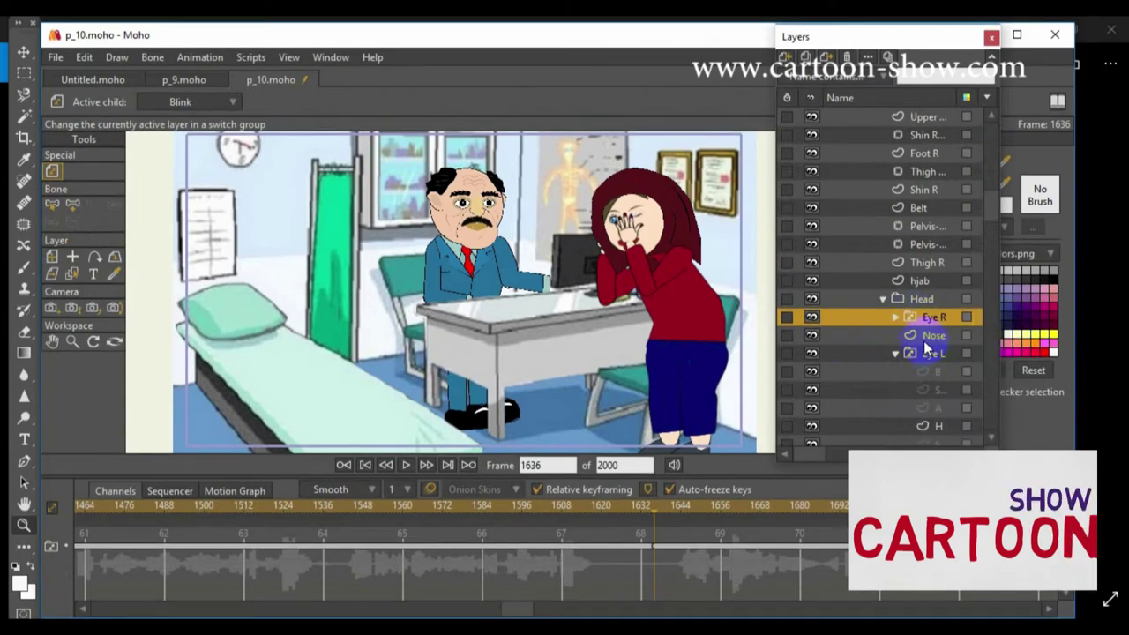
click(913, 354)
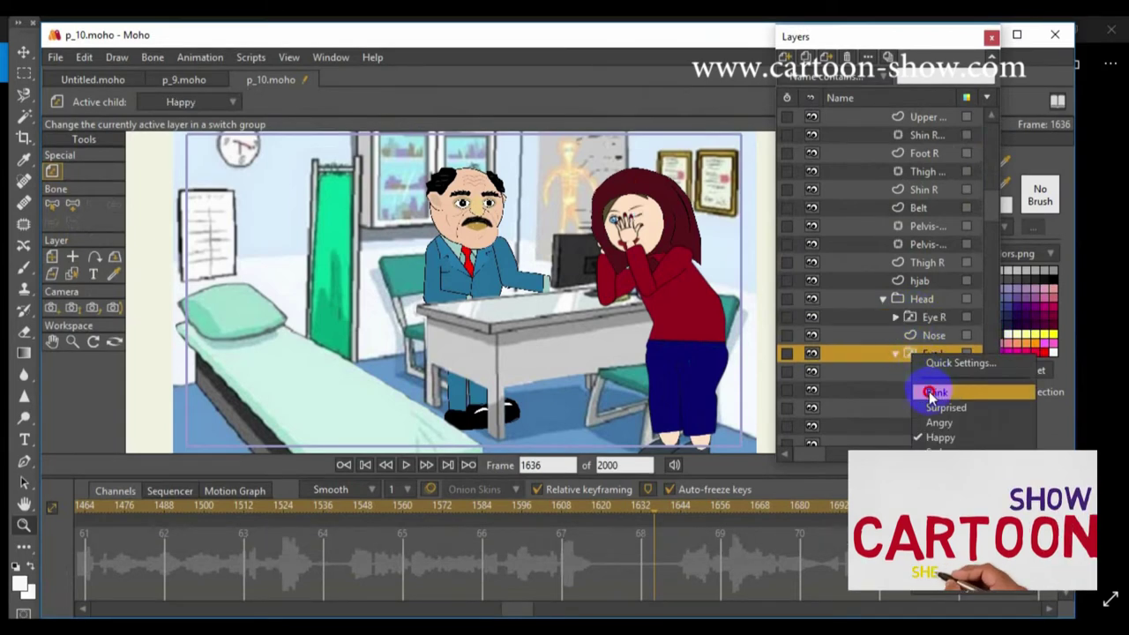
click(927, 397)
key(ctrl+z)
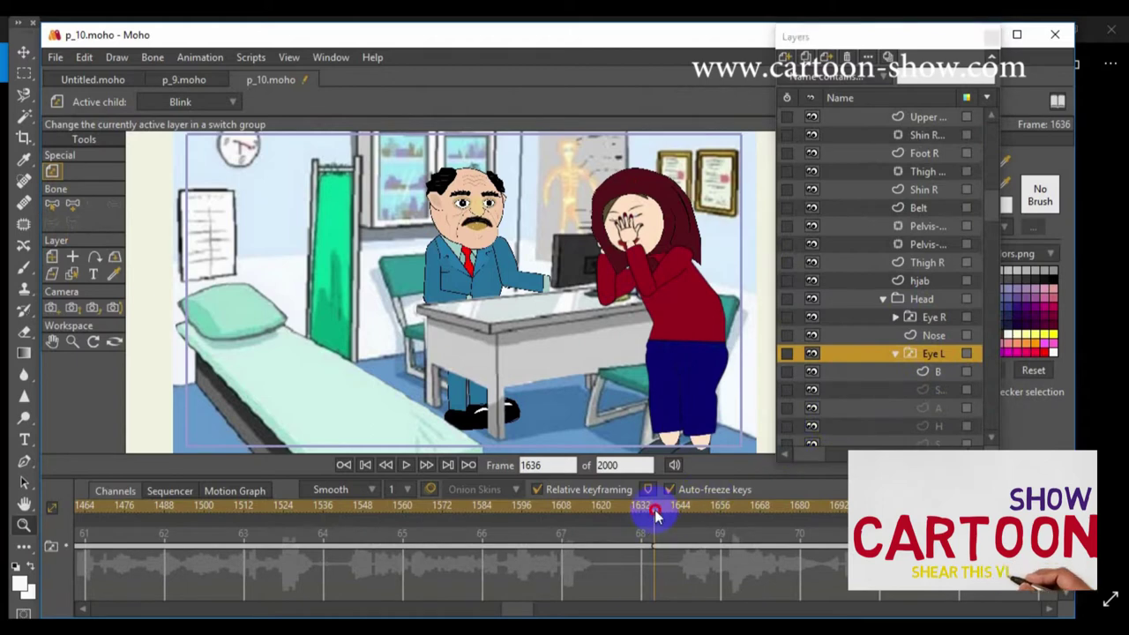
- Switch the woman's Eye L and Eye R layers to Happy at frame 1649, and play back the blink
click(688, 519)
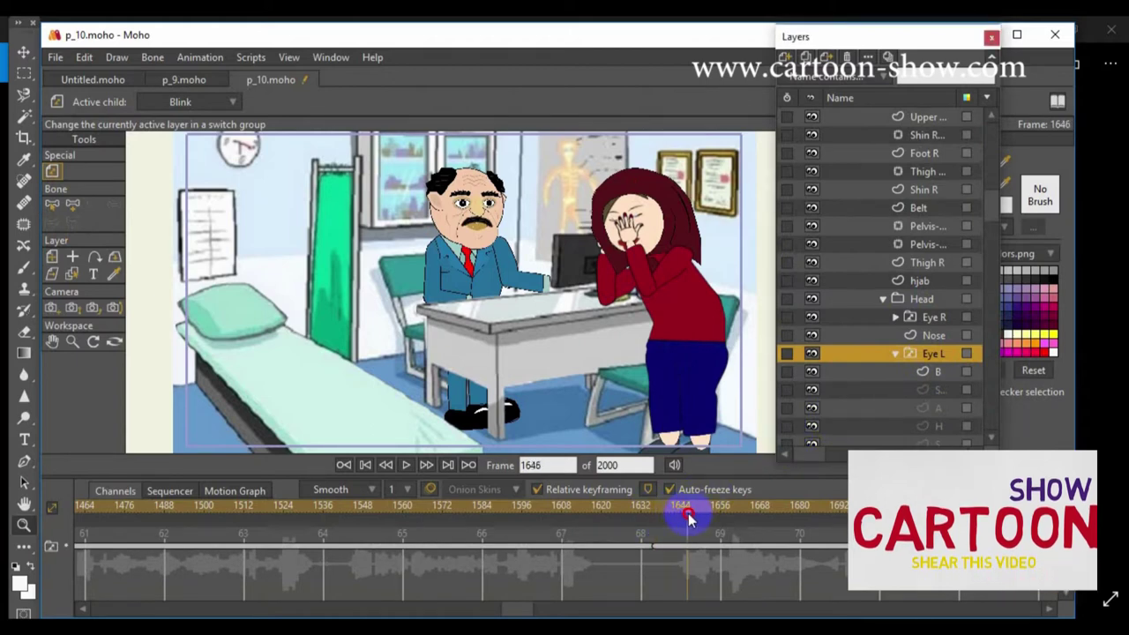
click(913, 355)
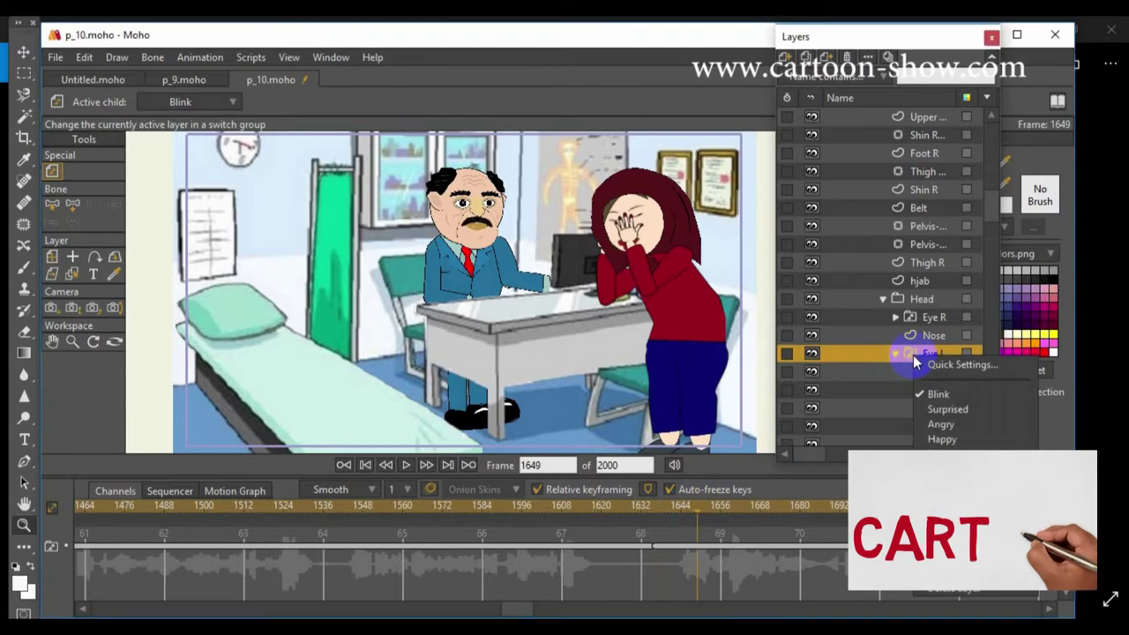
click(933, 439)
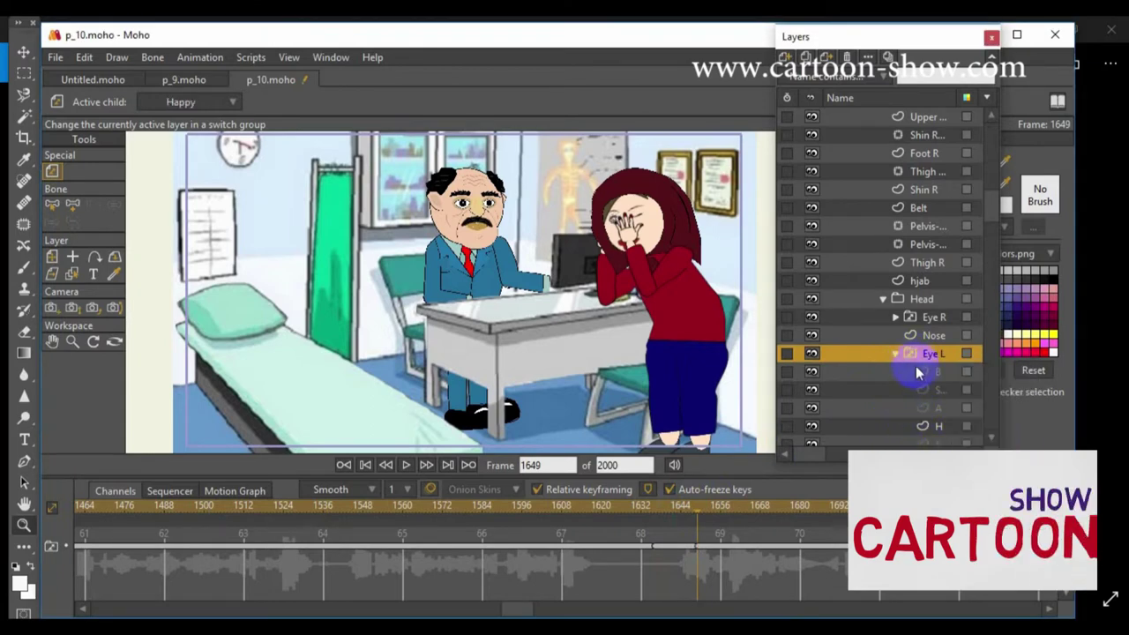
click(910, 318)
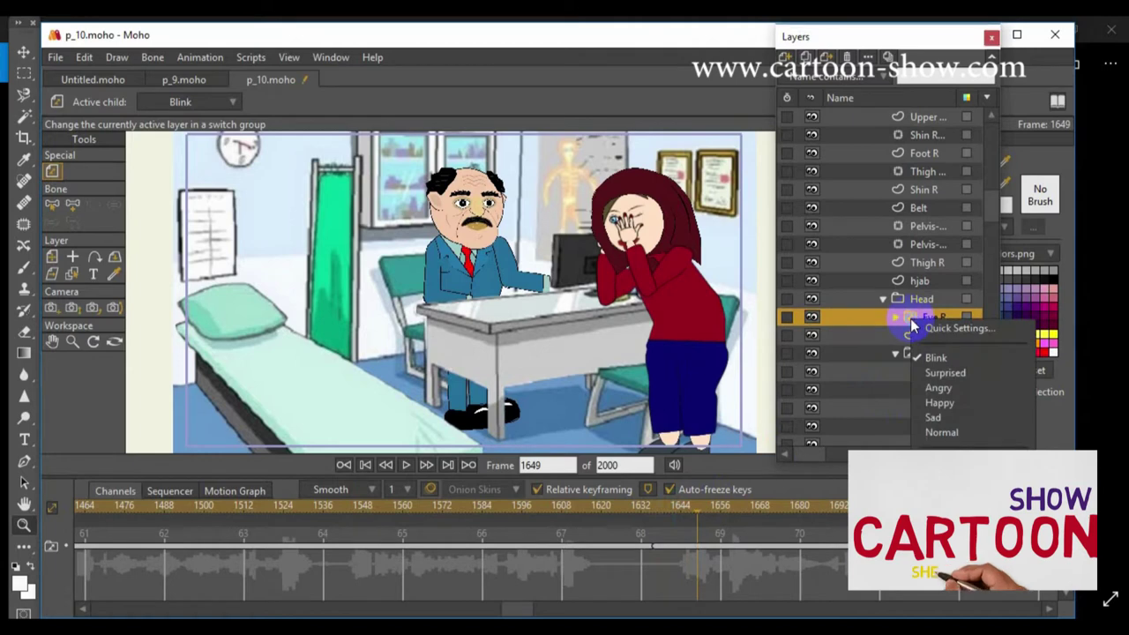
click(937, 402)
mouse_move(650, 505)
mouse_down()
mouse_move(620, 516)
mouse_move(630, 512)
mouse_up()
key(space)
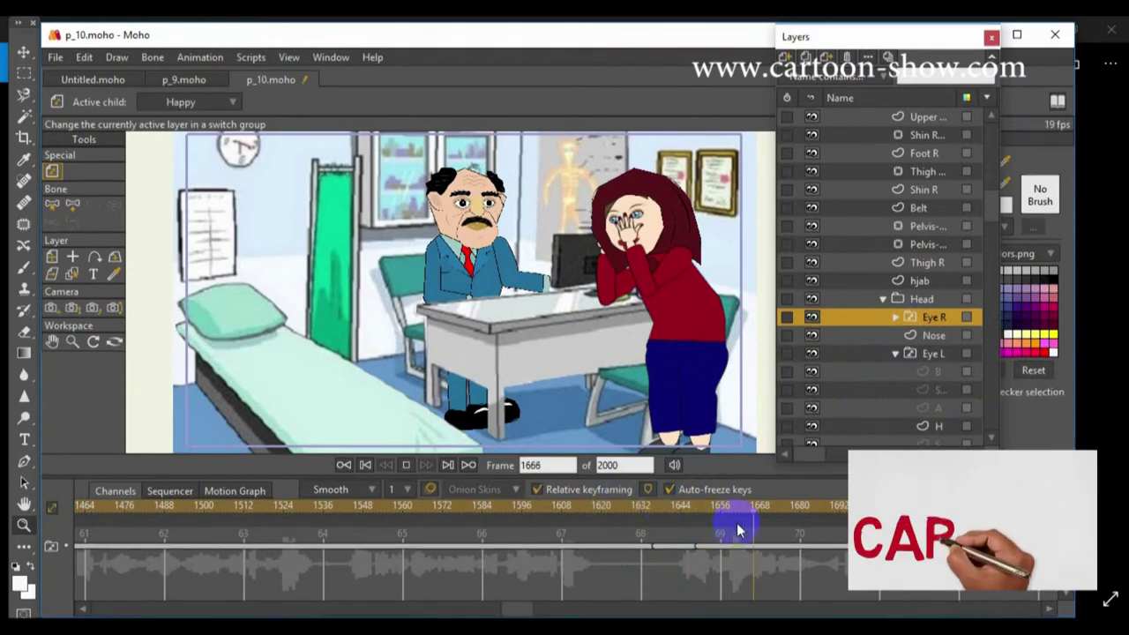
- Stop playback at frame 1669, select the woman's Front 3/4 bone layer and freeze her pose there
key(space)
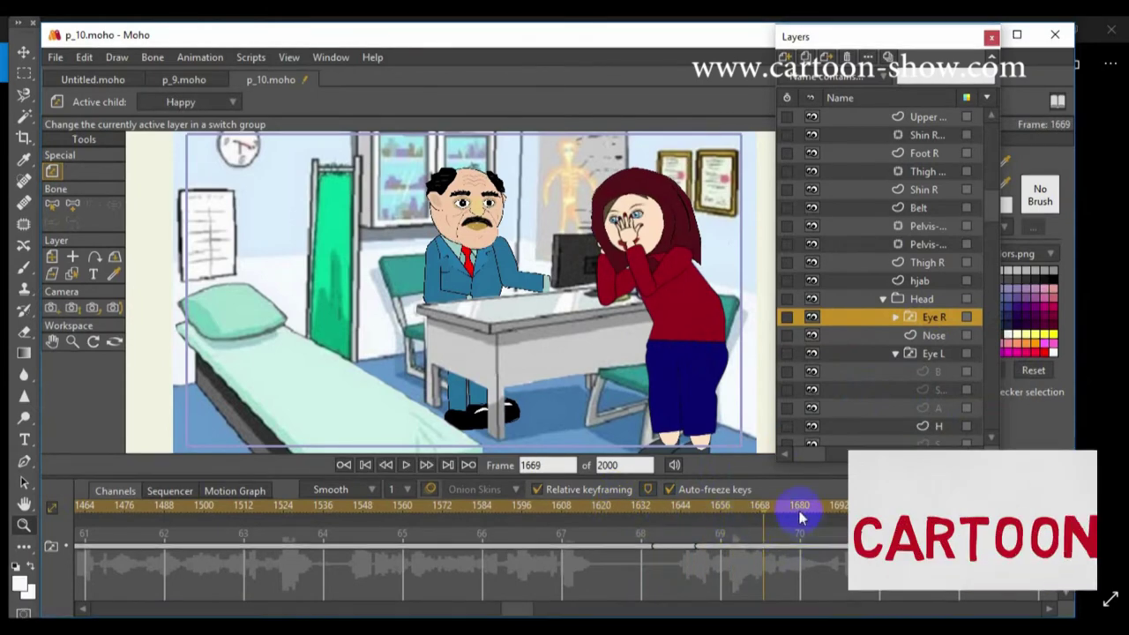
scroll(895, 245, up, 5)
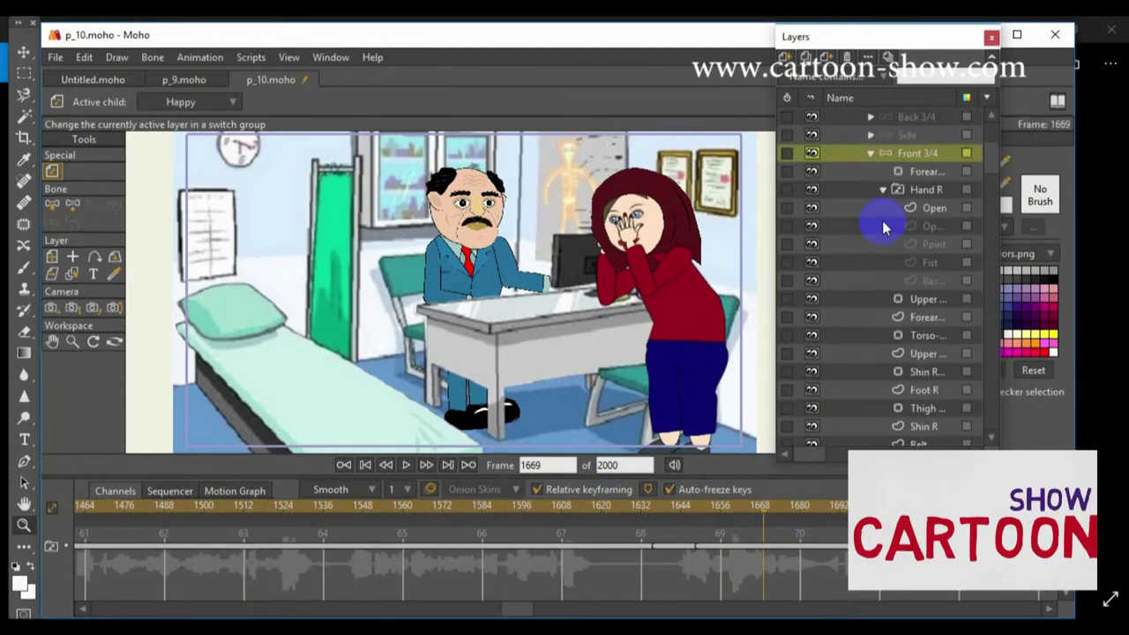
click(908, 173)
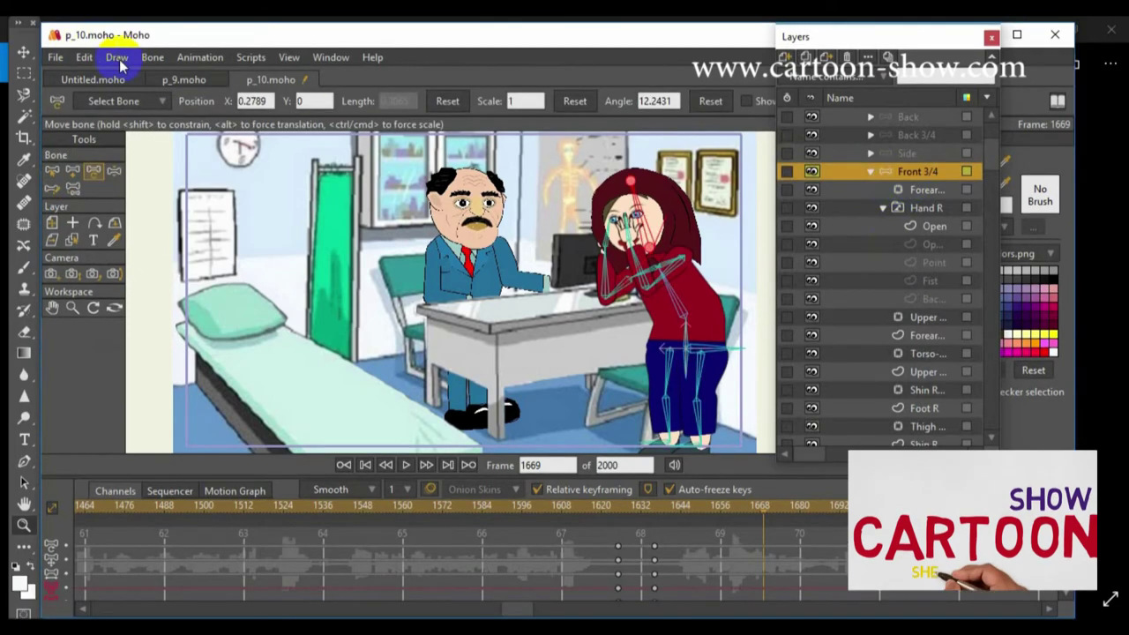
click(150, 58)
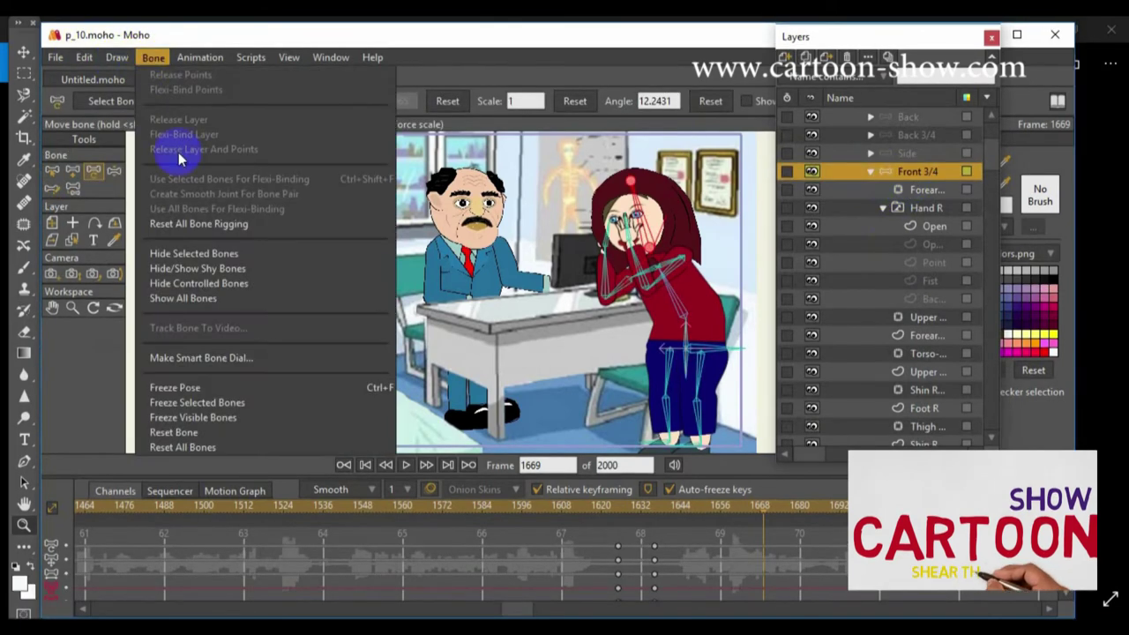
click(200, 384)
- At frame 1679, pose the woman's bones upright with one arm lowered, the other extended toward the desk, and her head tilted toward the doctor
click(799, 506)
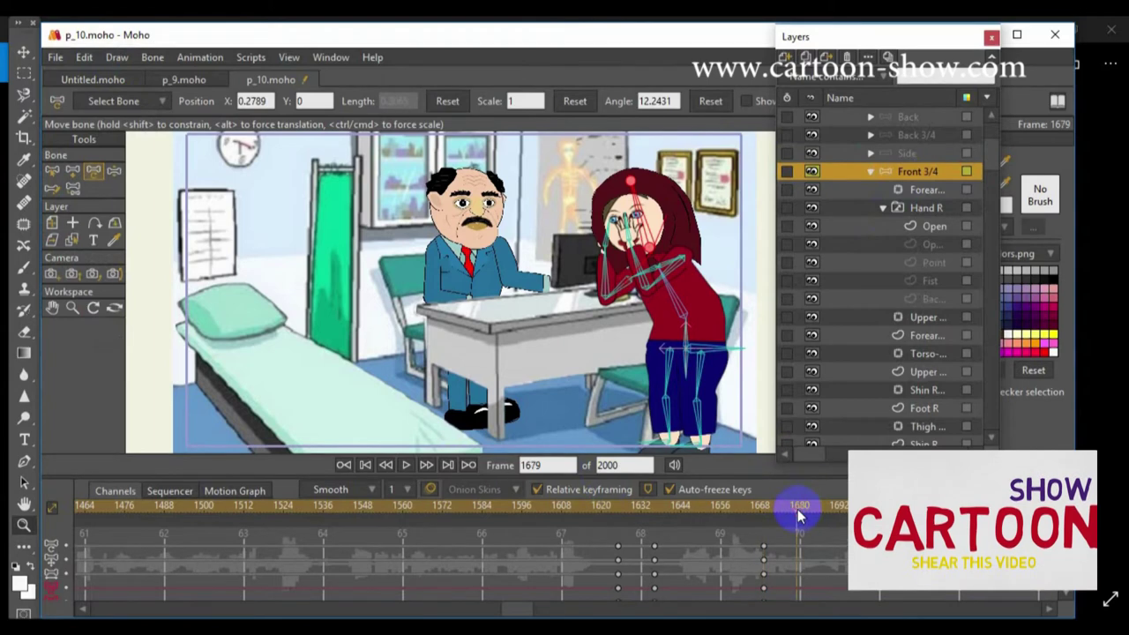
drag(709, 300, 693, 273)
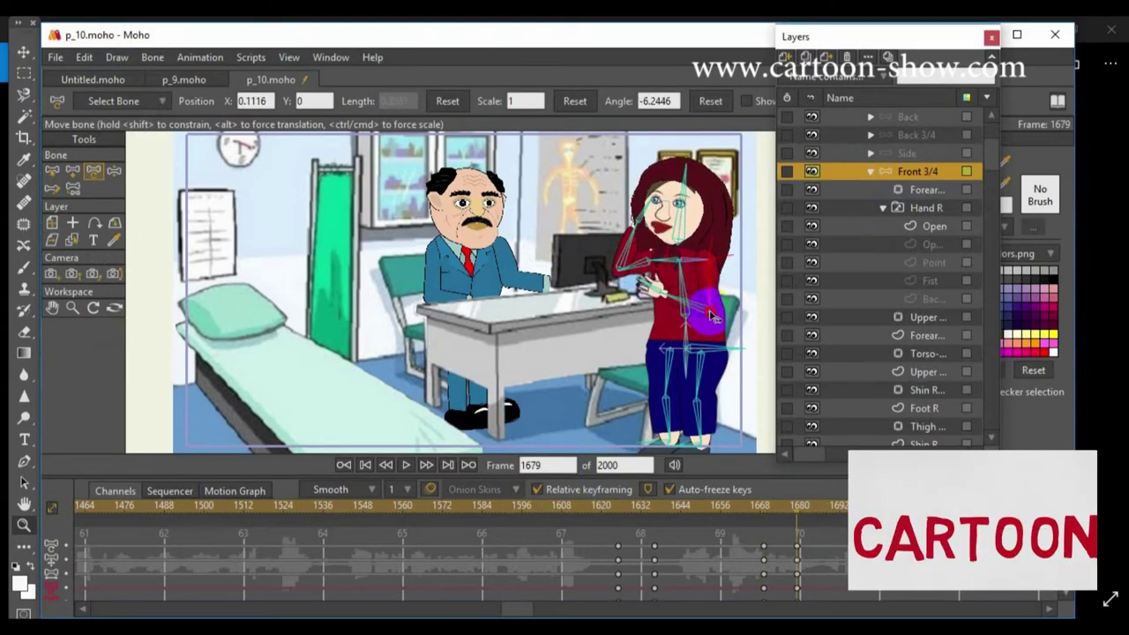
drag(723, 324, 701, 335)
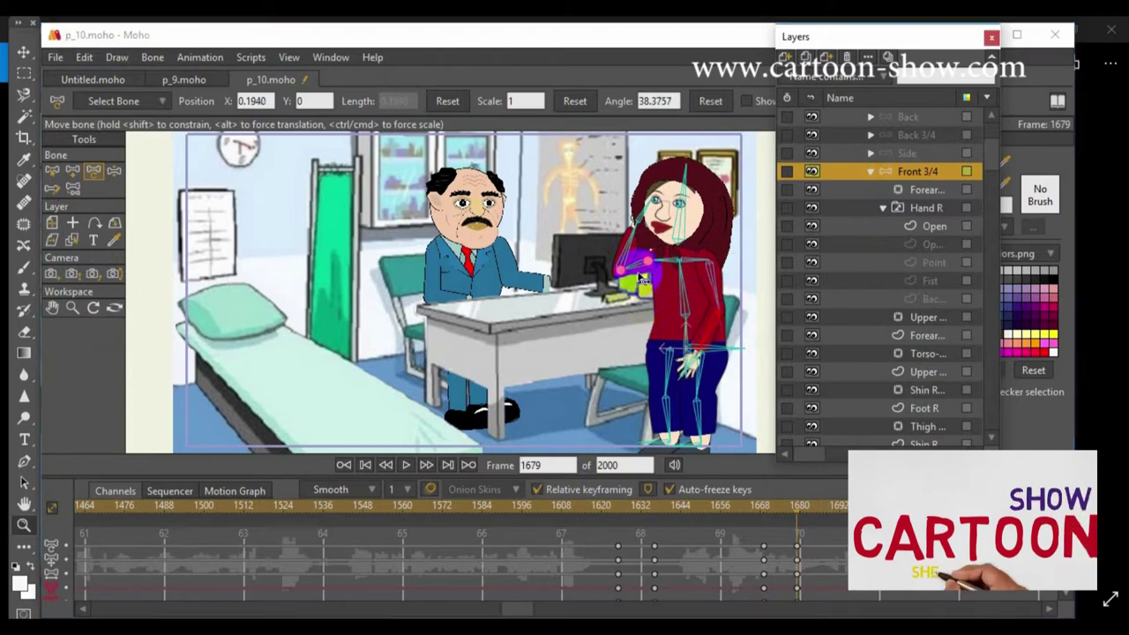
drag(644, 302, 641, 274)
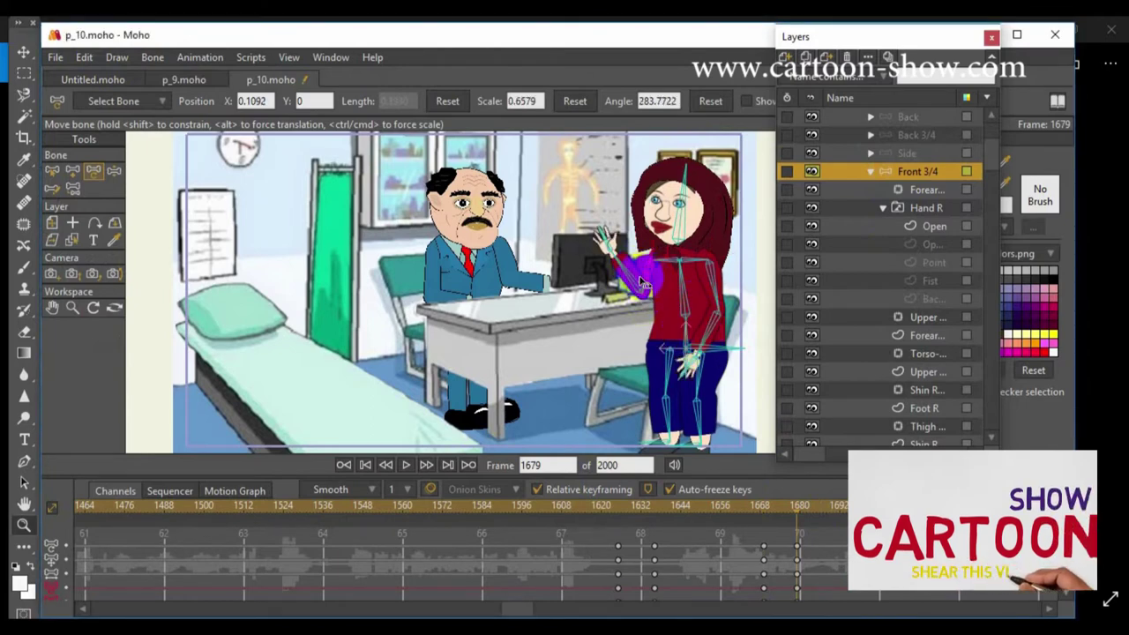
drag(618, 302, 608, 322)
click(683, 205)
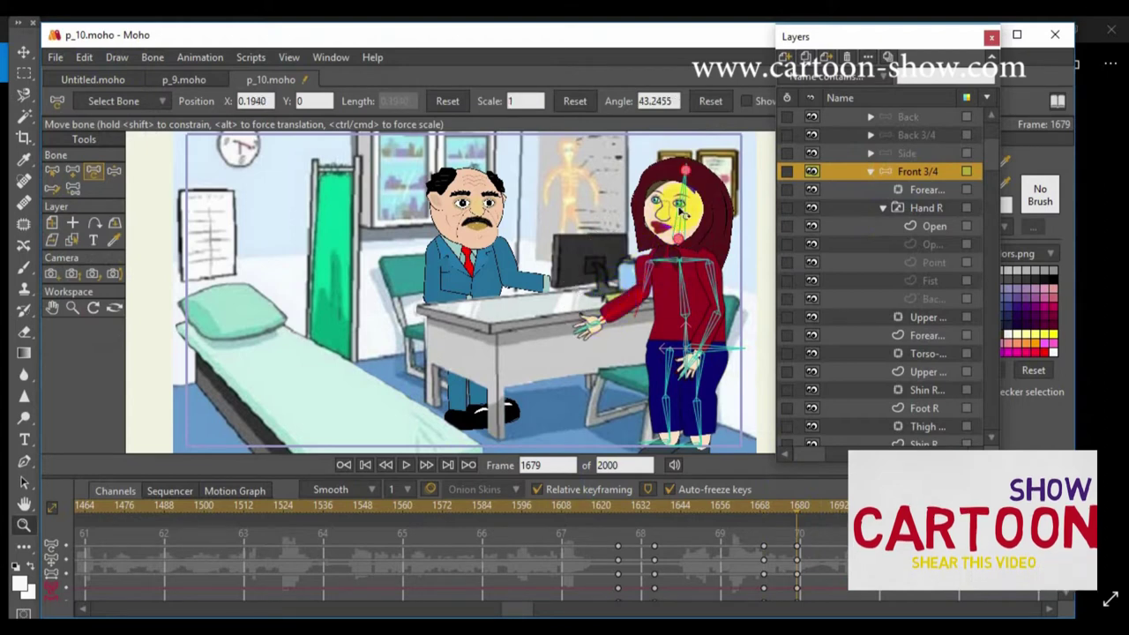
drag(674, 204, 697, 202)
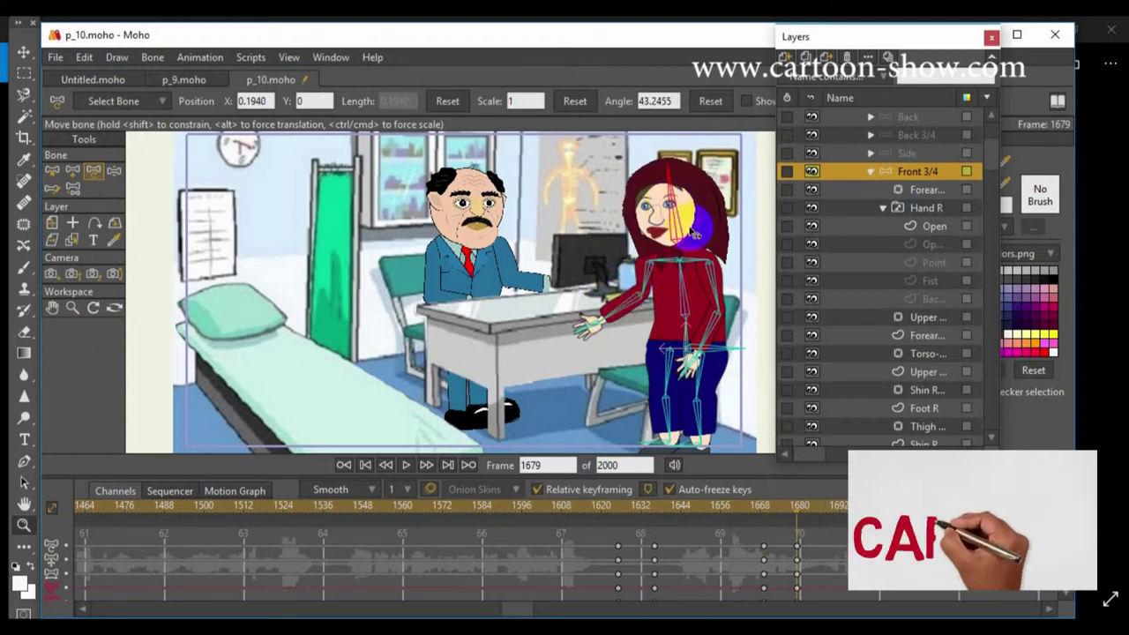
- Play back the woman's movement from leaning over the desk to standing upright
click(604, 508)
key(space)
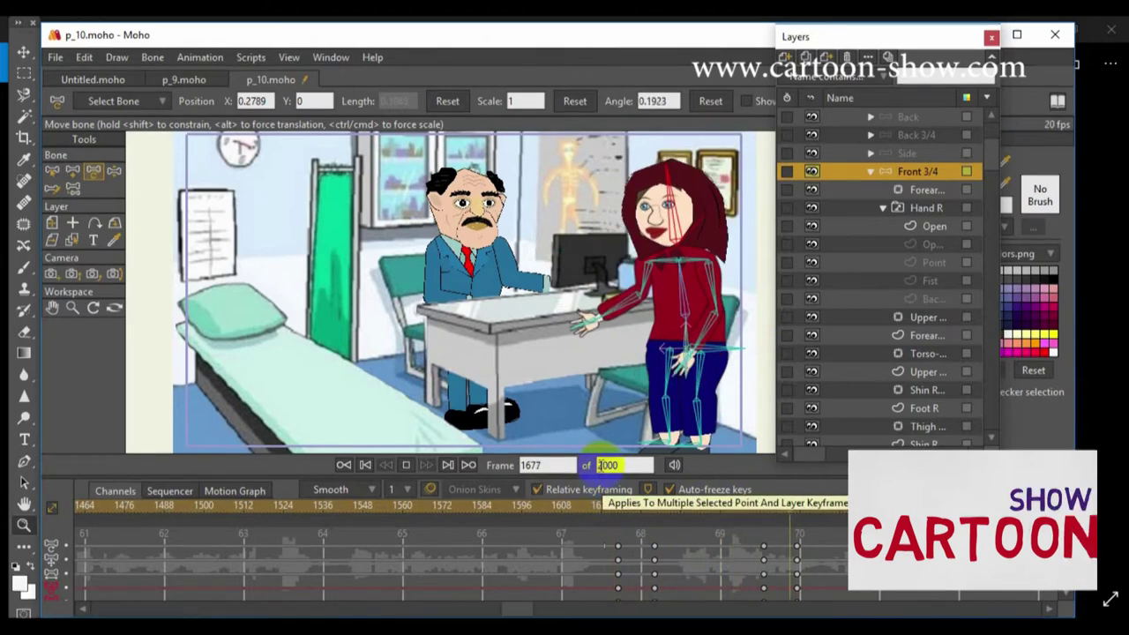
key(space)
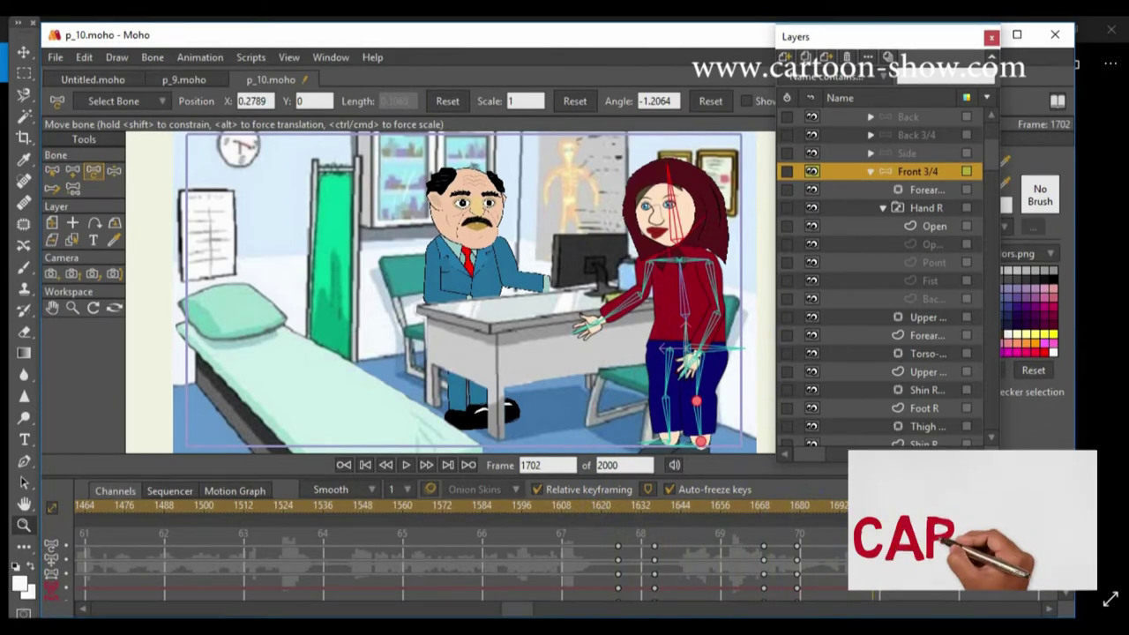
drag(579, 519, 169, 513)
key(space)
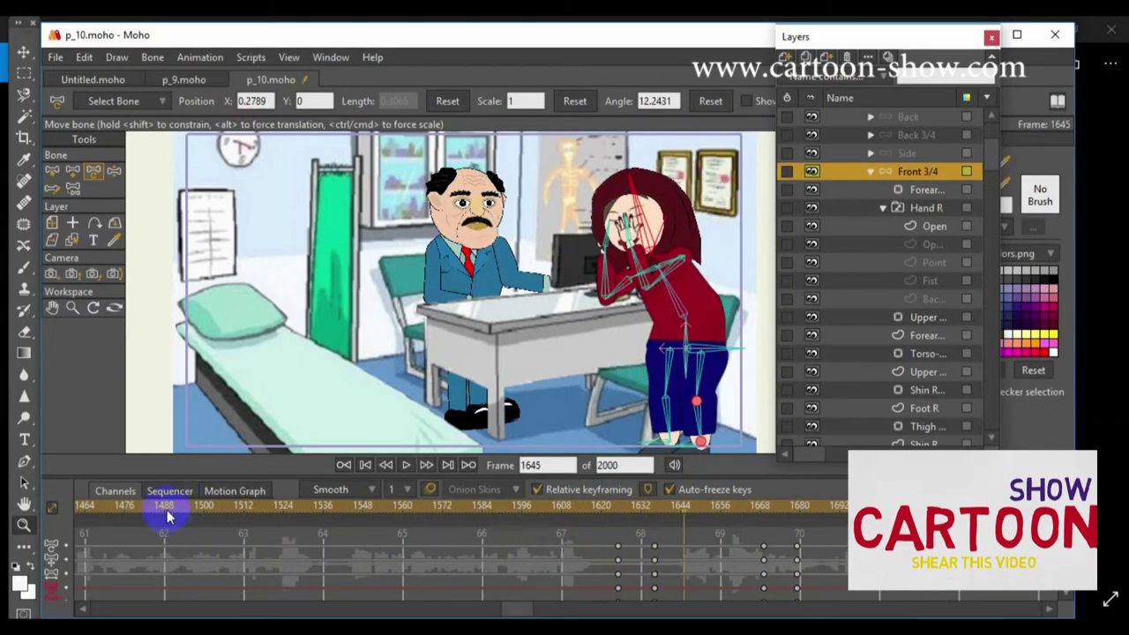
- Collapse the WOMAN group, select the HOKO_MAN bone layer and play back the doctor's animation from frame 1472
click(138, 509)
drag(71, 522, 156, 521)
scroll(895, 276, up, 4)
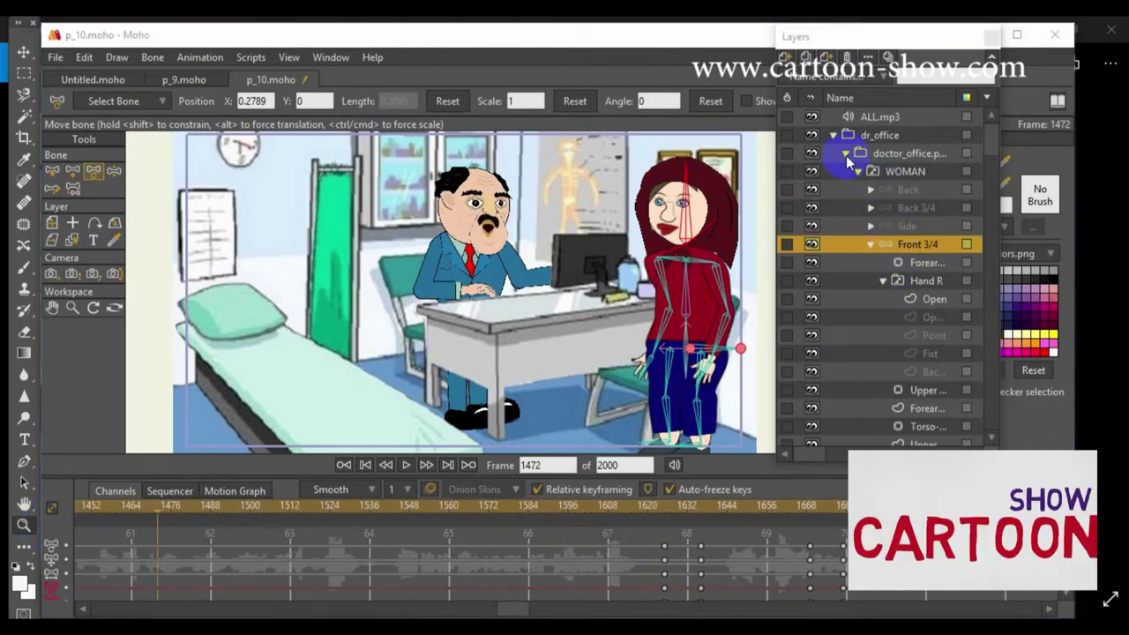
click(864, 174)
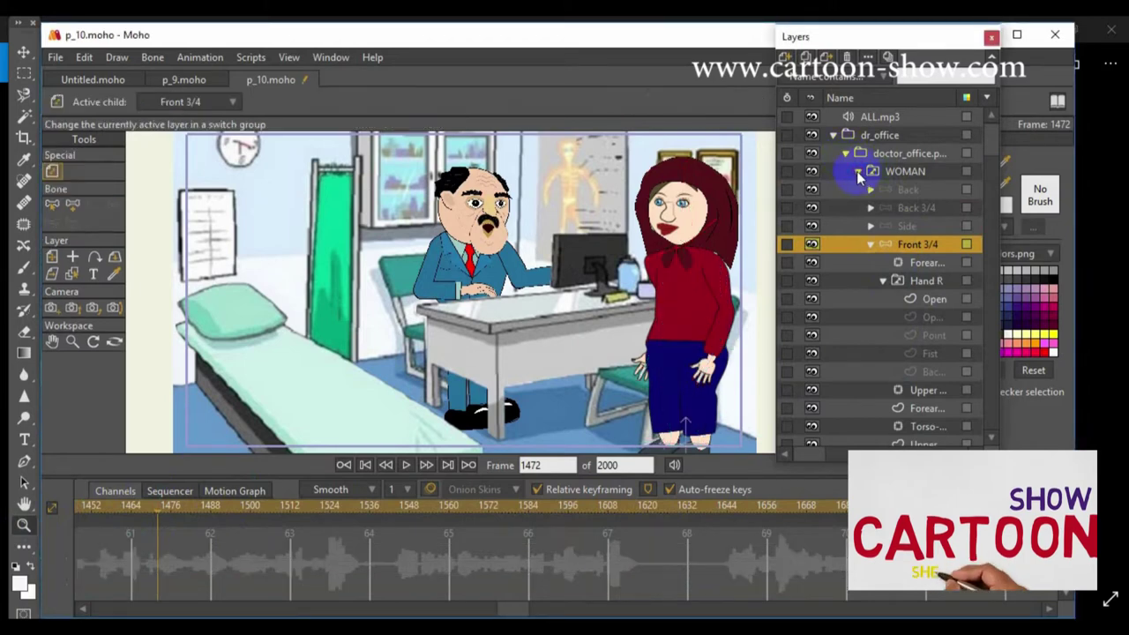
click(911, 228)
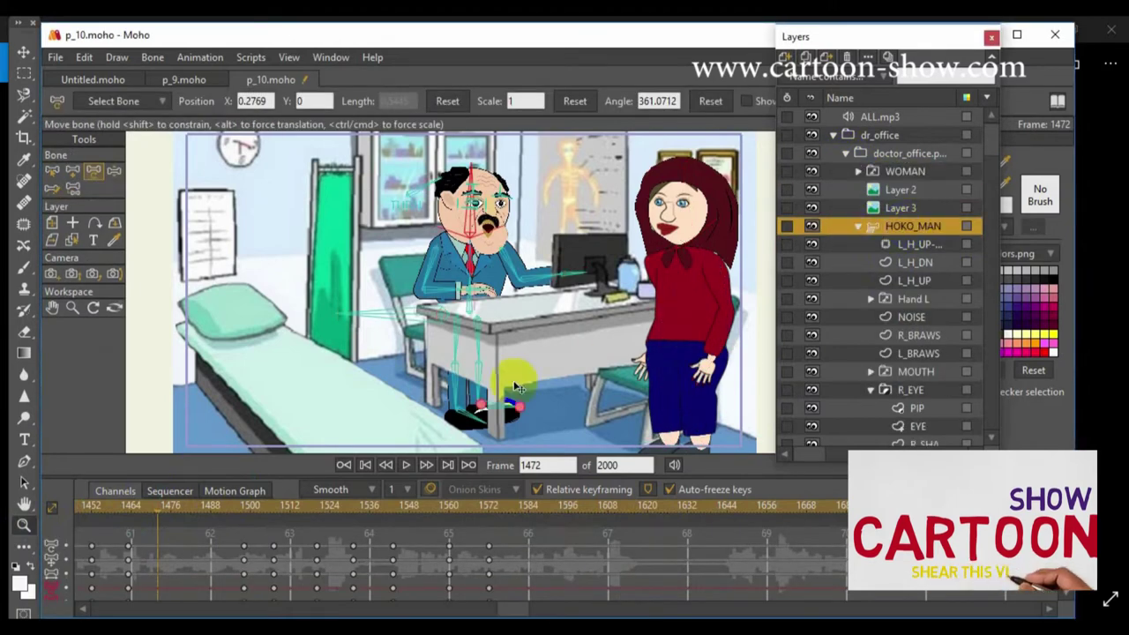
key(space)
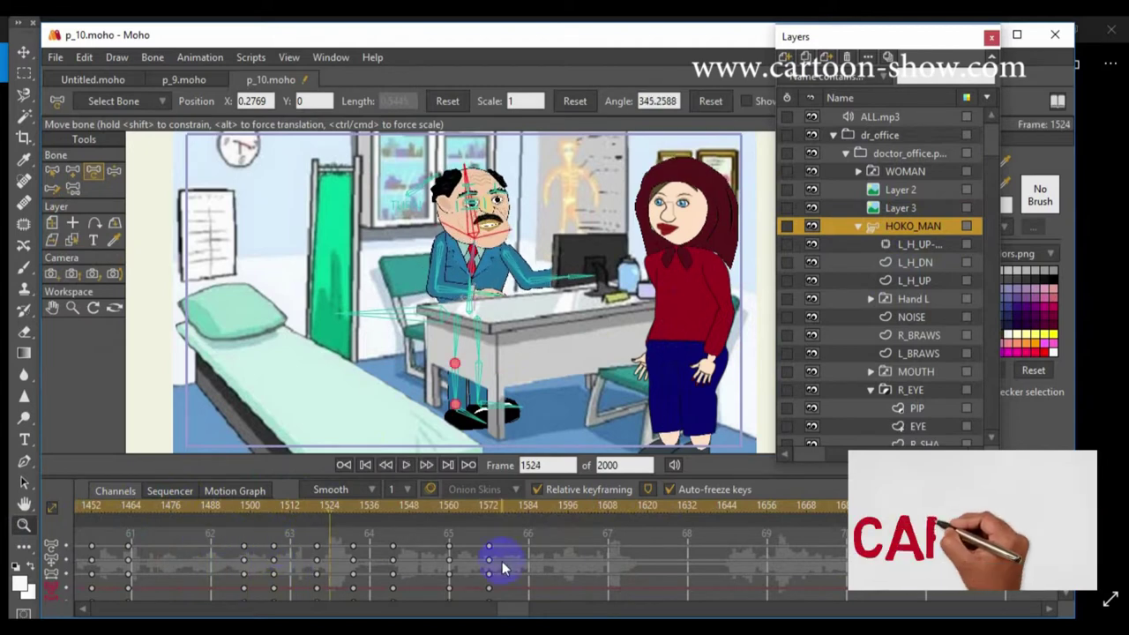
key(space)
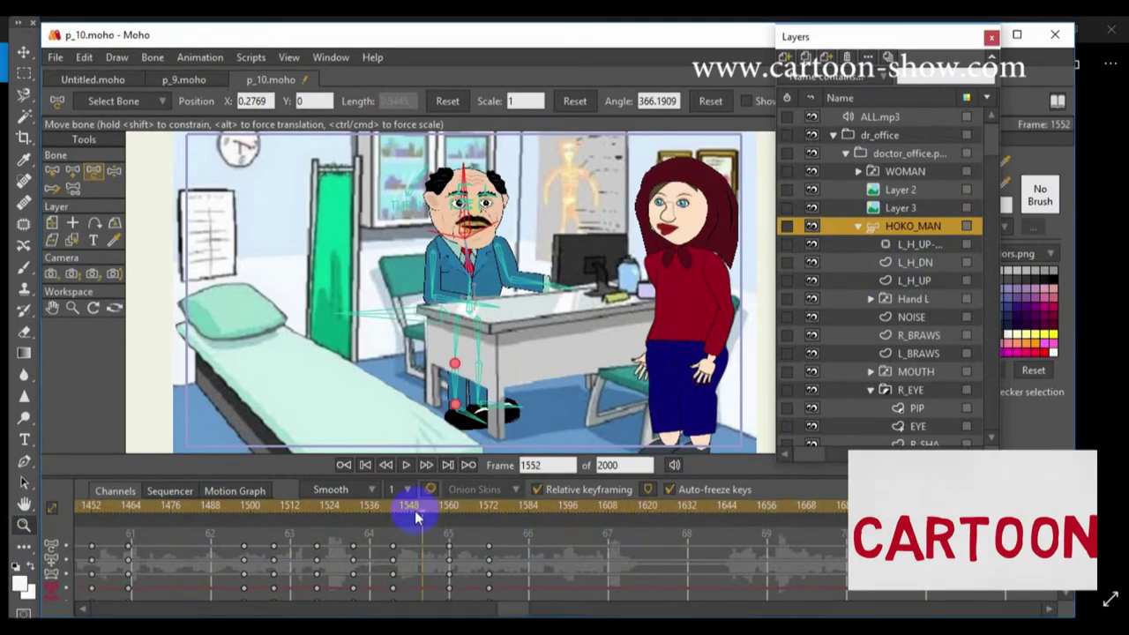
- At frame 1549, lower the doctor's eyelid bone until his eyes are nearly closed, and play back the blink
click(395, 207)
scroll(369, 269, up, 3)
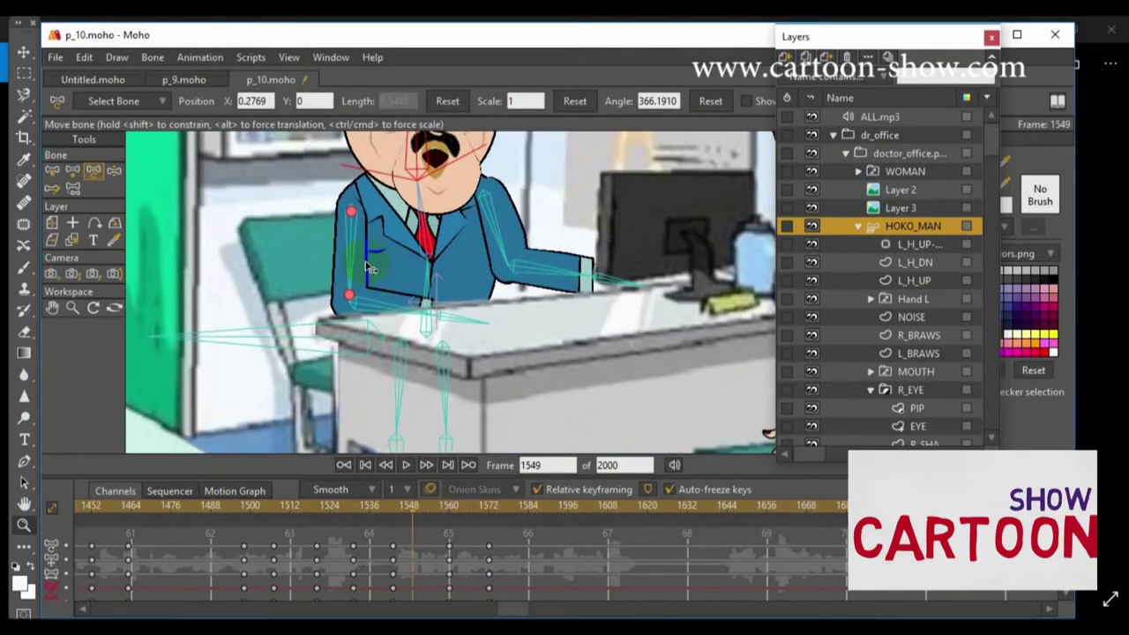
click(50, 308)
drag(342, 238, 370, 375)
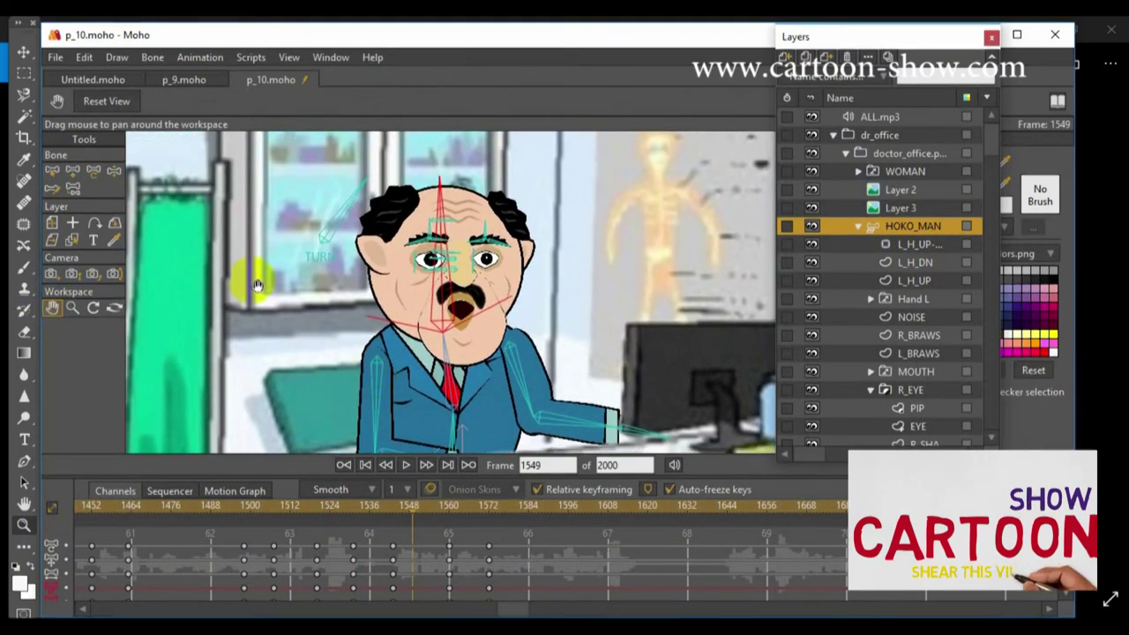
click(93, 170)
click(429, 258)
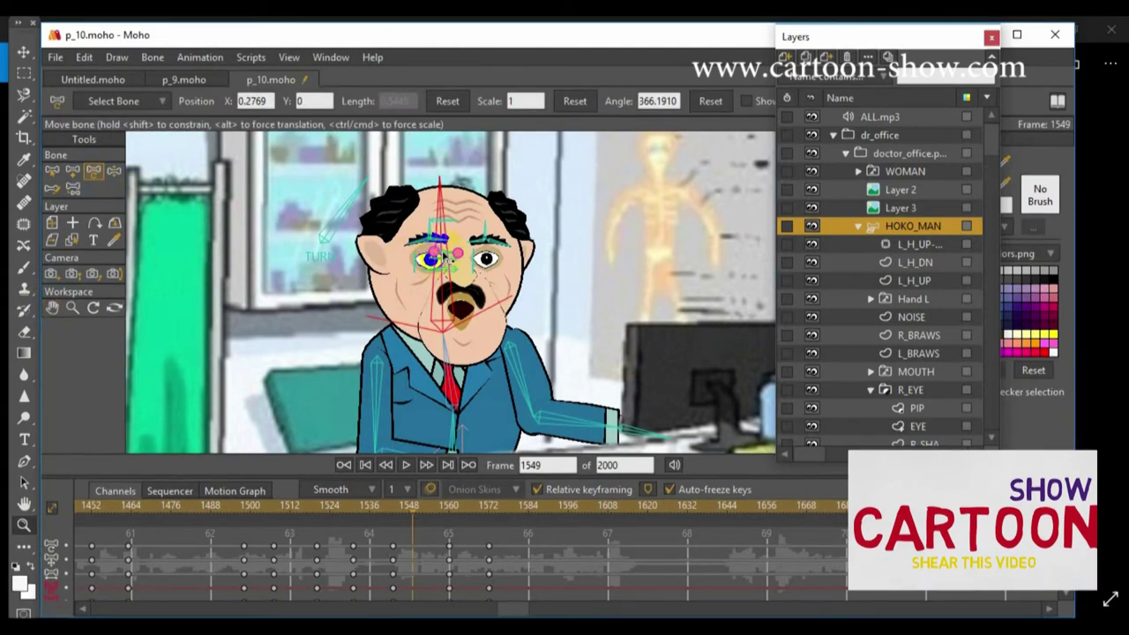
drag(435, 256, 446, 269)
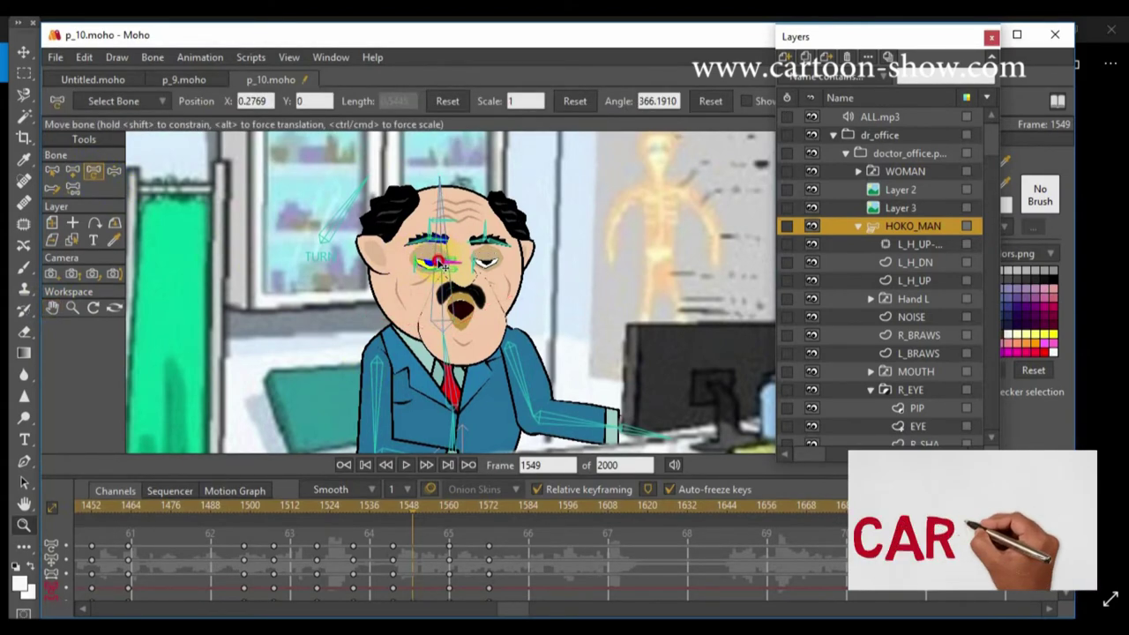
drag(445, 270, 441, 269)
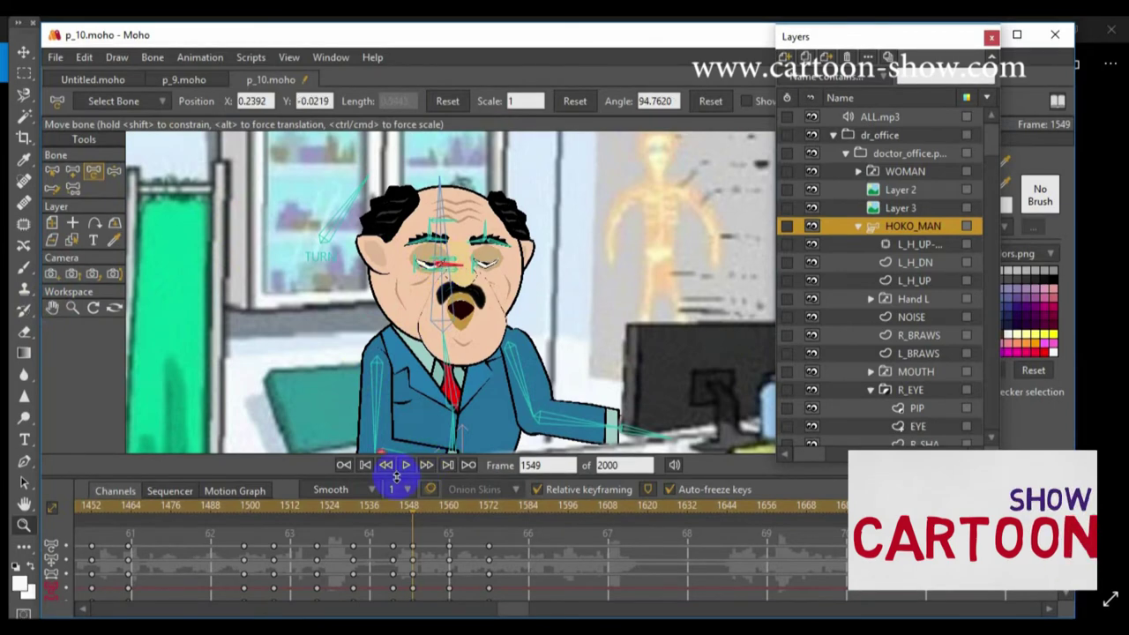
drag(386, 514, 366, 512)
key(space)
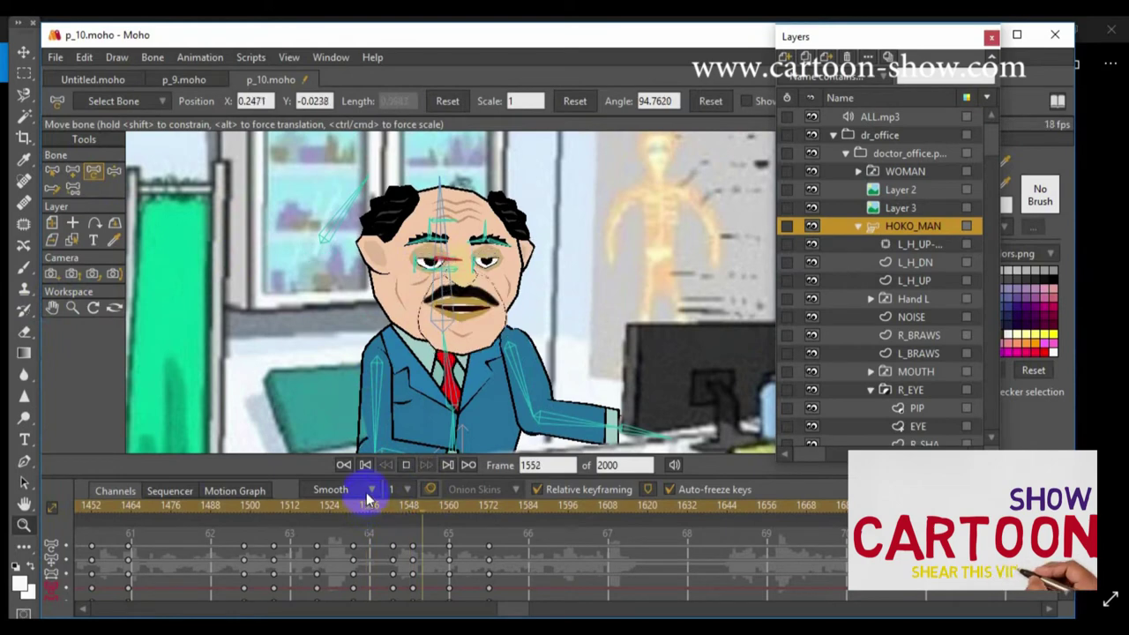
key(space)
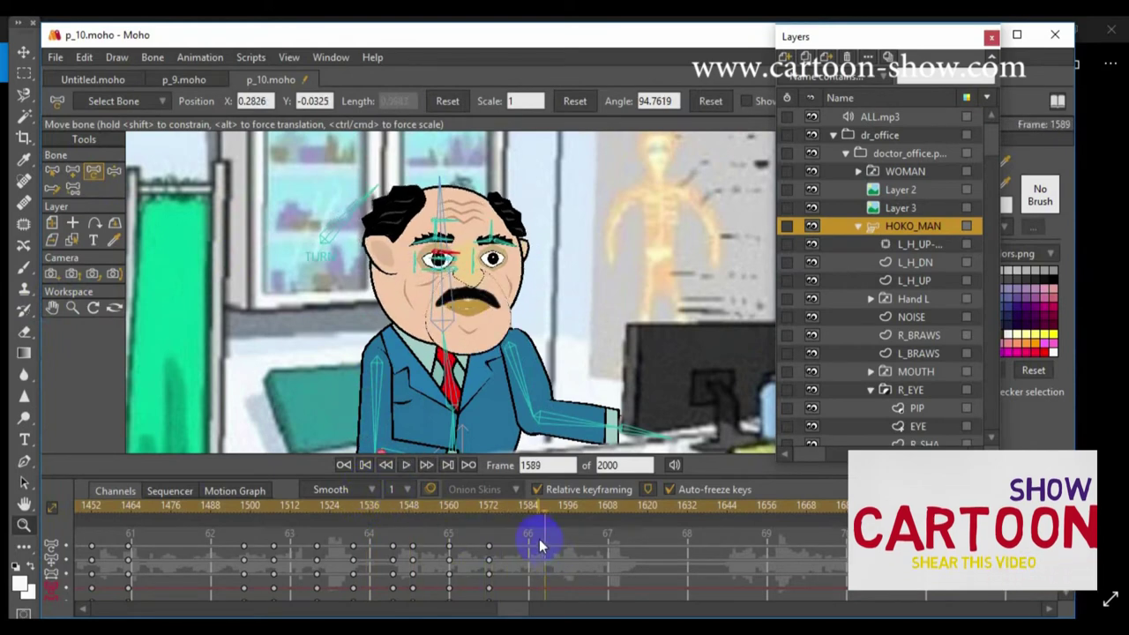
- Freeze the doctor's pose at frame 1581 and close his eyes with the eyelid bone at frame 1589
click(152, 57)
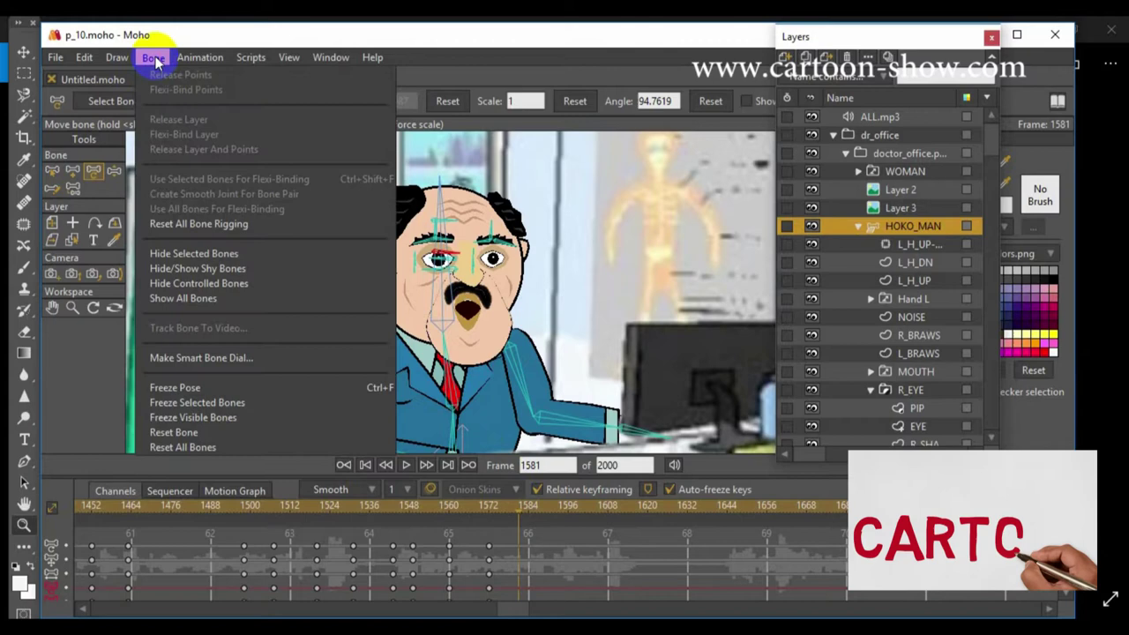
click(282, 425)
click(547, 513)
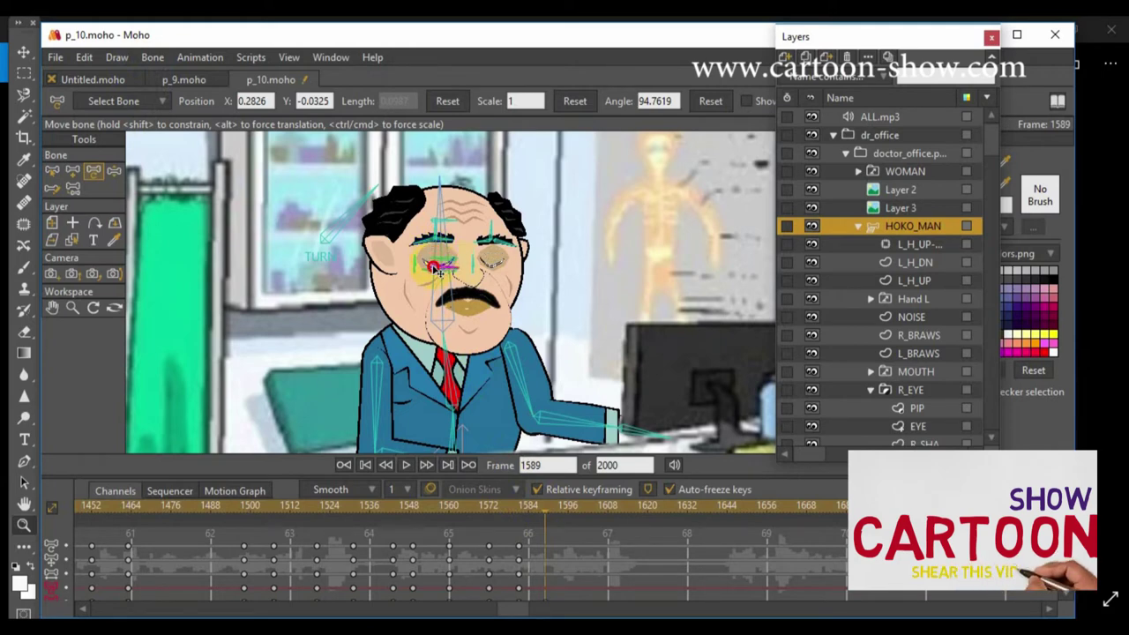
- Freeze the doctor's closed-eye pose at frame 1598
click(575, 510)
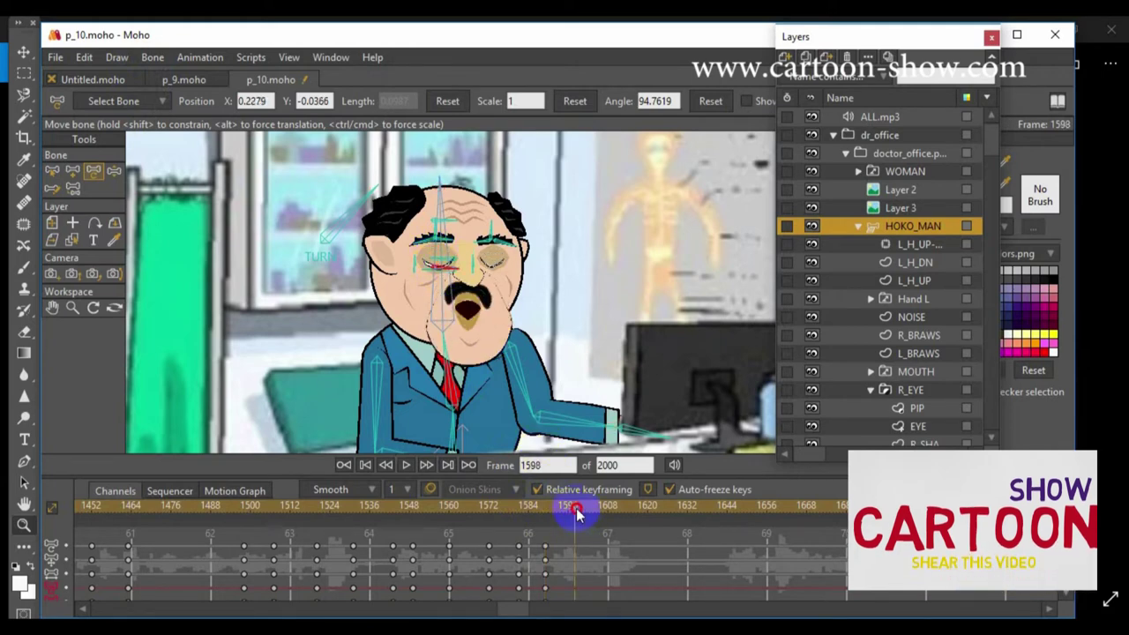
click(153, 56)
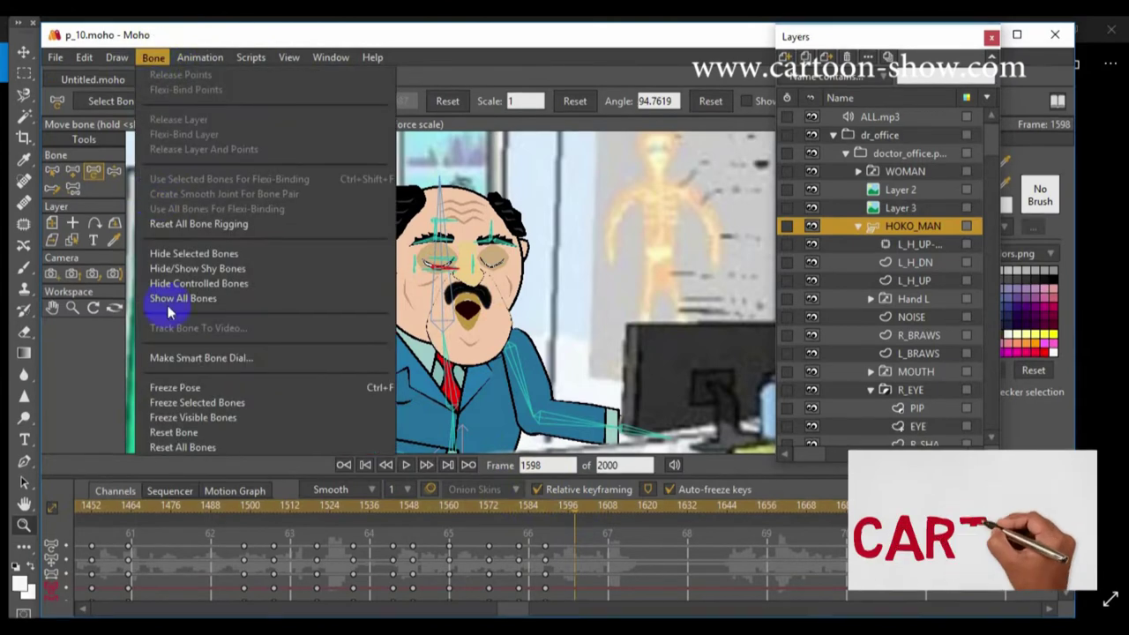
key(Return)
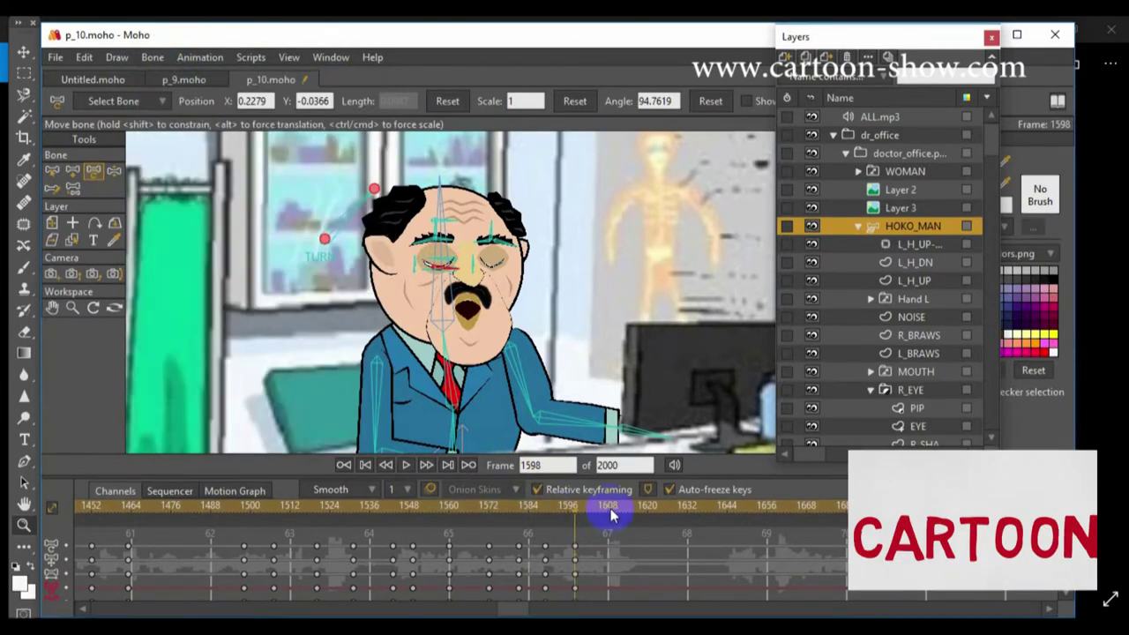
- At frame 1609, raise the doctor's eyelid bone to open both of his eyes wide
click(153, 57)
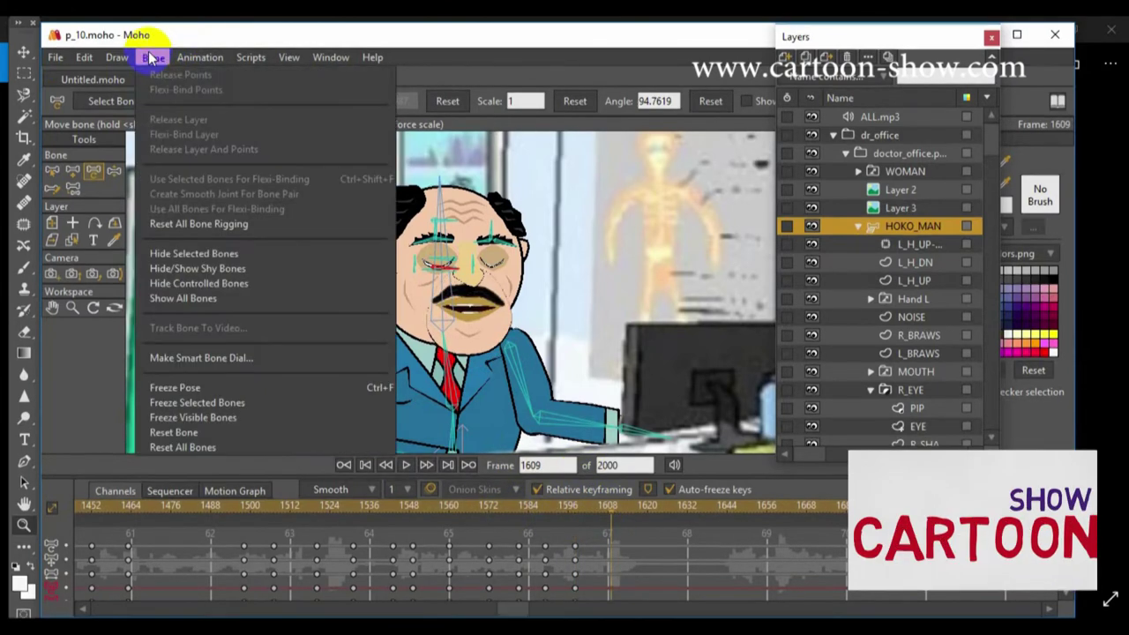
click(331, 57)
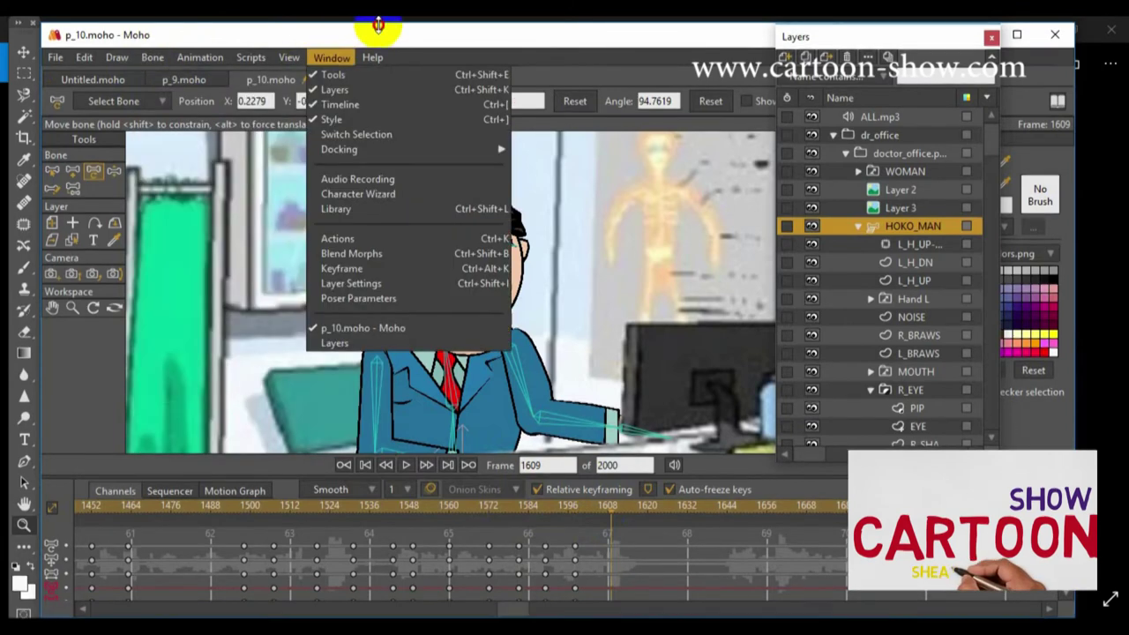
click(610, 202)
click(457, 259)
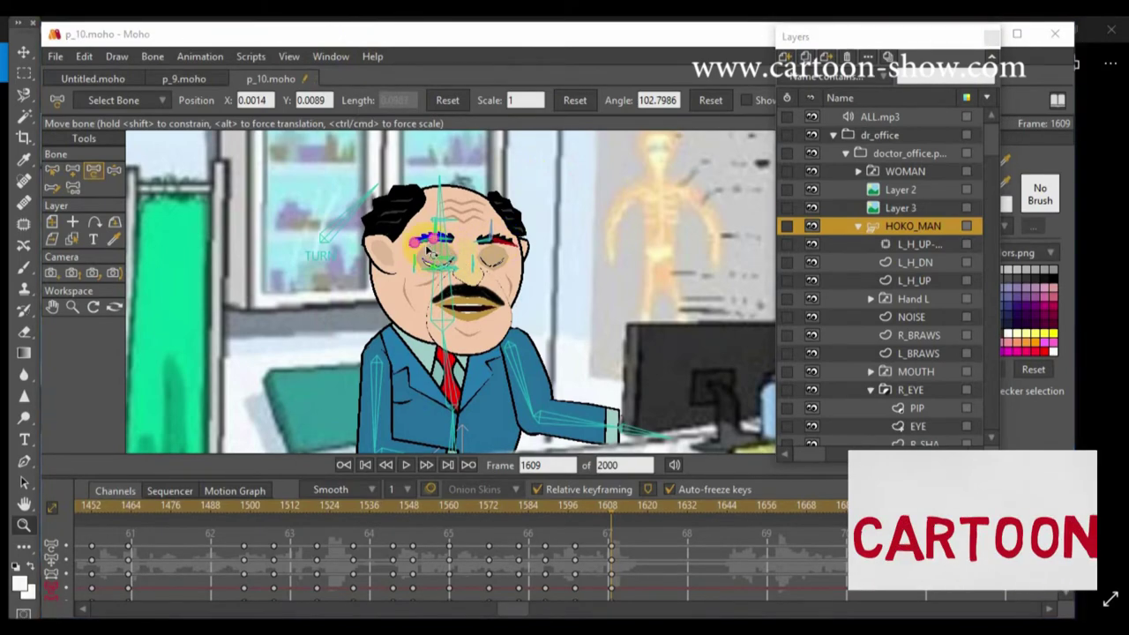
scroll(433, 260, up, 3)
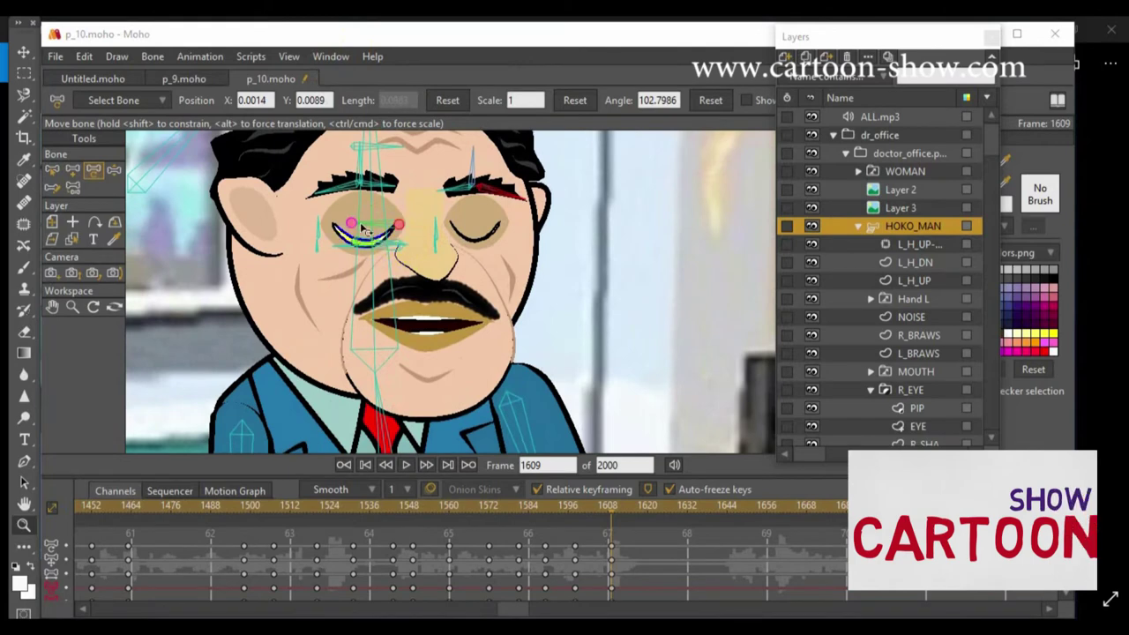
drag(365, 248, 360, 233)
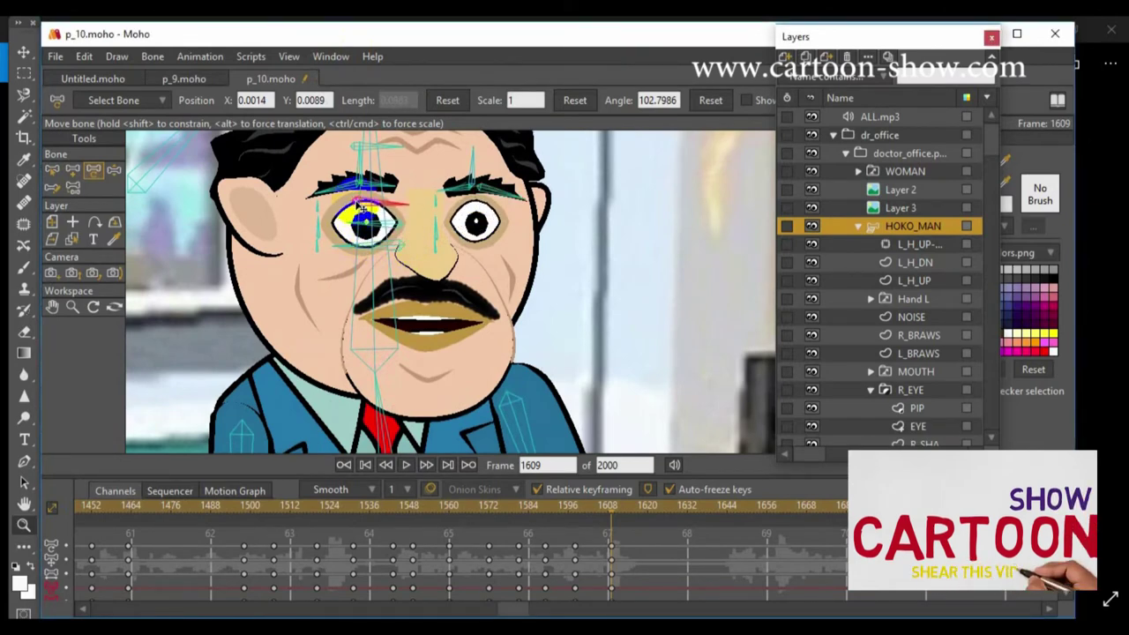
- Play back the doctor's close-up animation from frame 1497 and again from frame 1493 to review his blinks and mouth movements
click(244, 508)
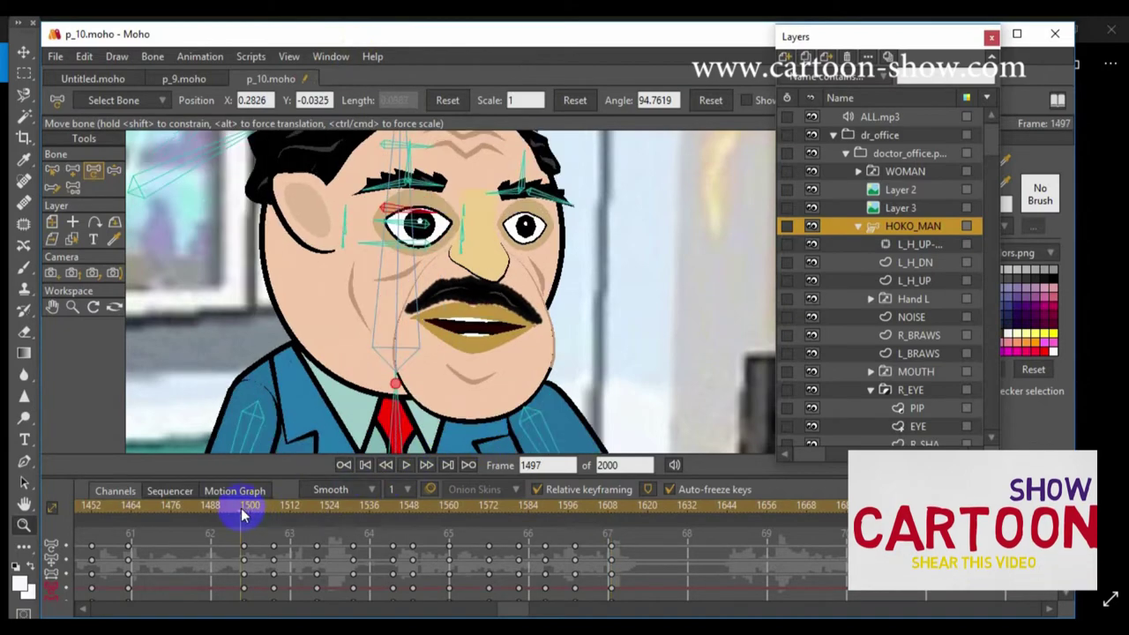
key(space)
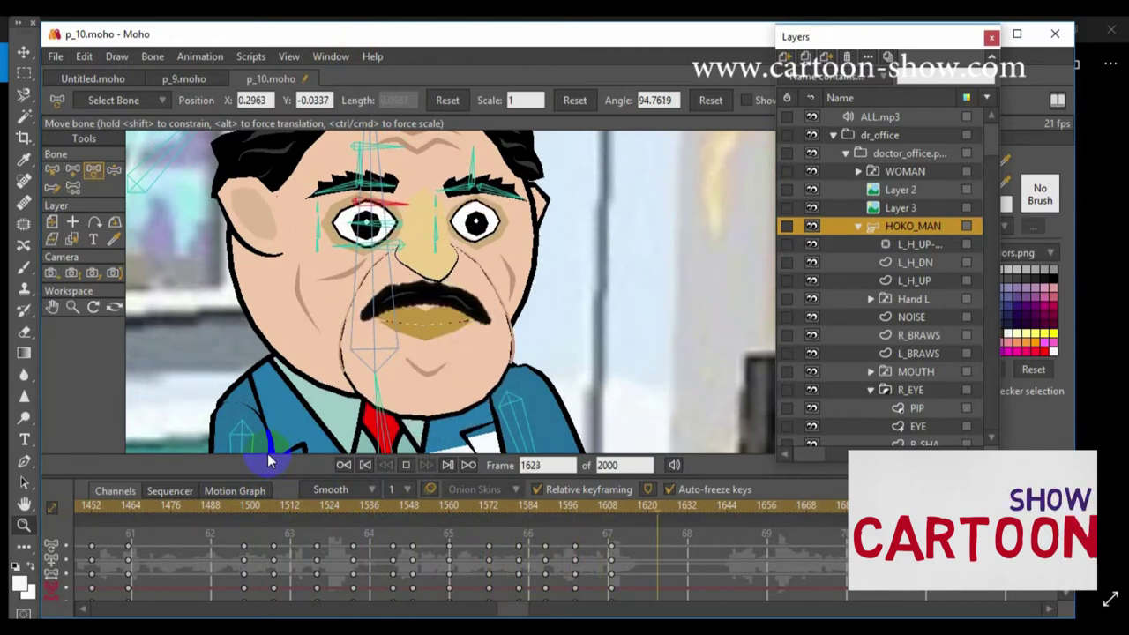
key(space)
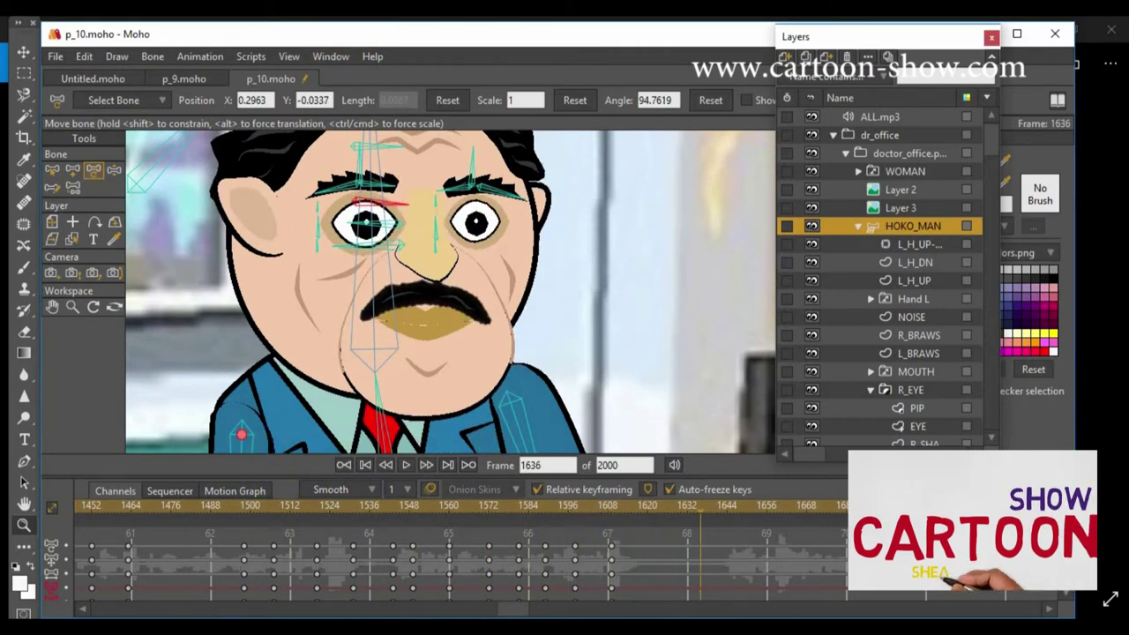
click(471, 339)
click(403, 350)
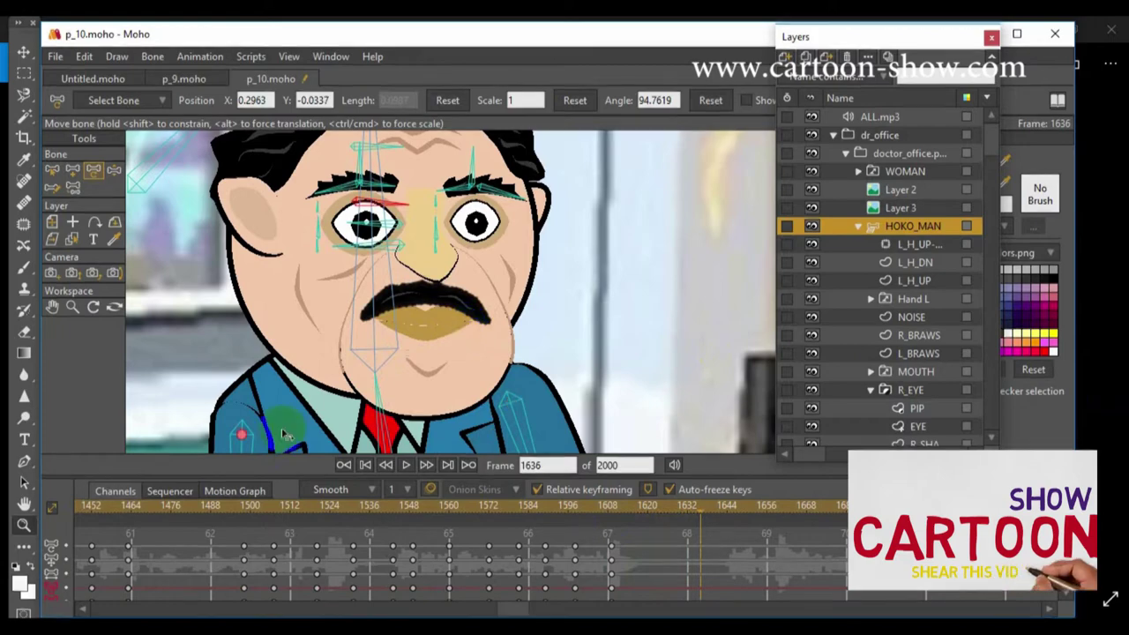
click(228, 510)
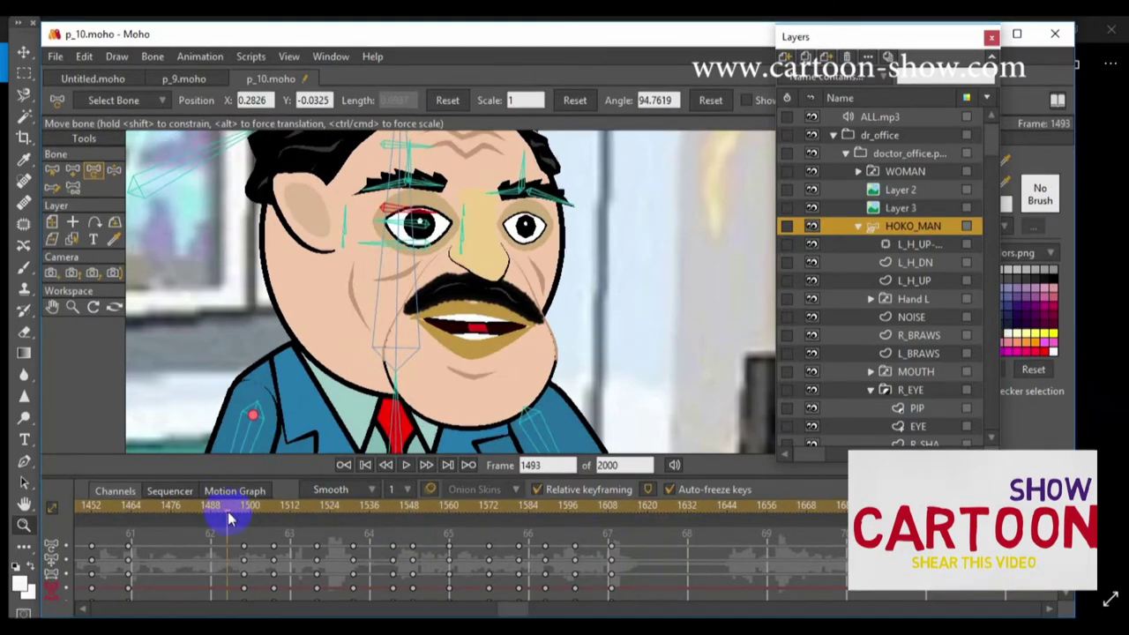
key(space)
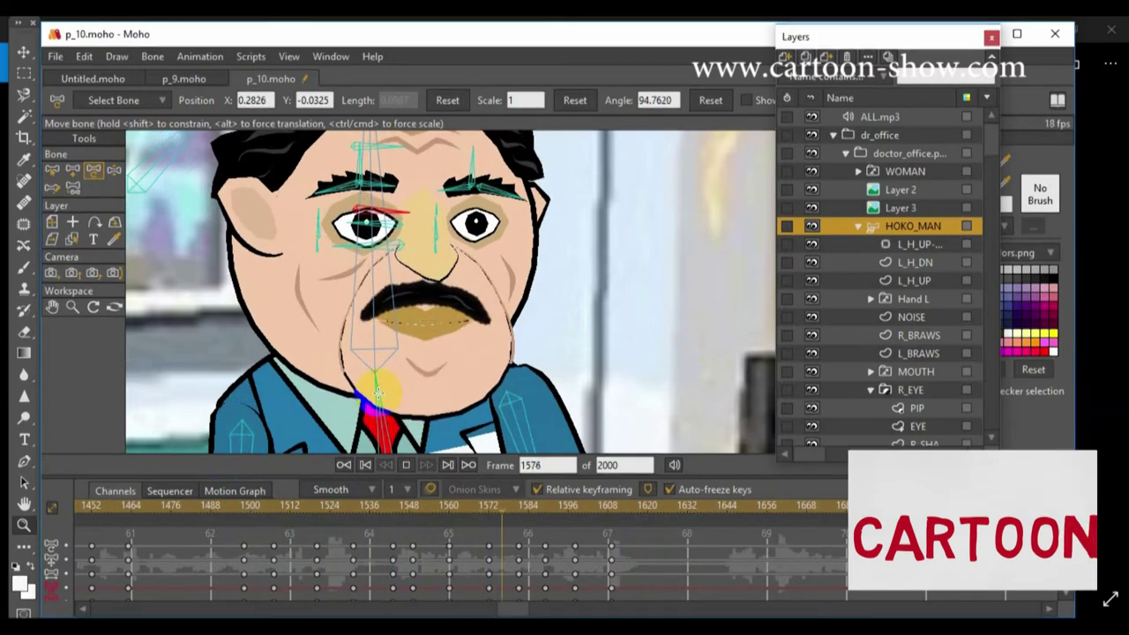
key(space)
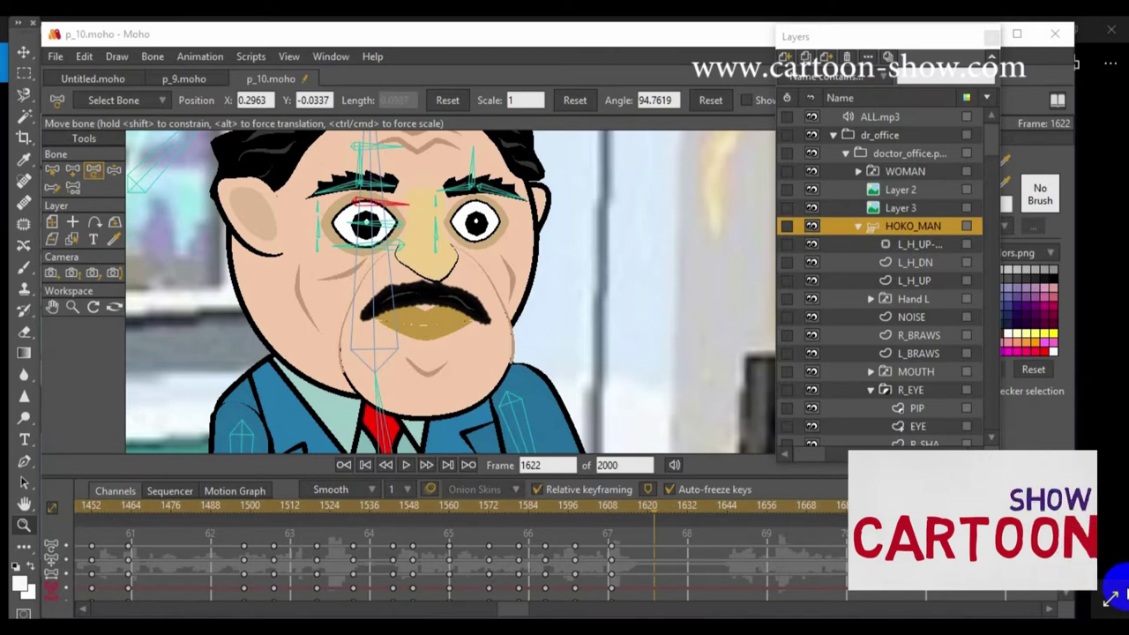
- Play back the end of the doctor's blinks, then review the following frames with the whole office and both characters in view
click(558, 509)
key(space)
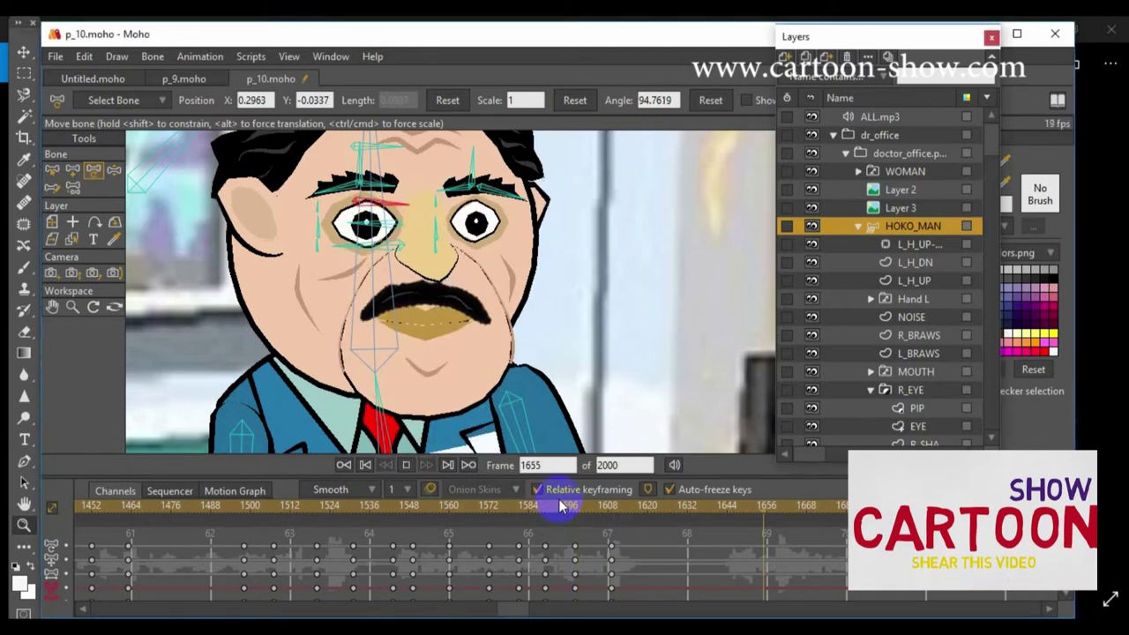
key(space)
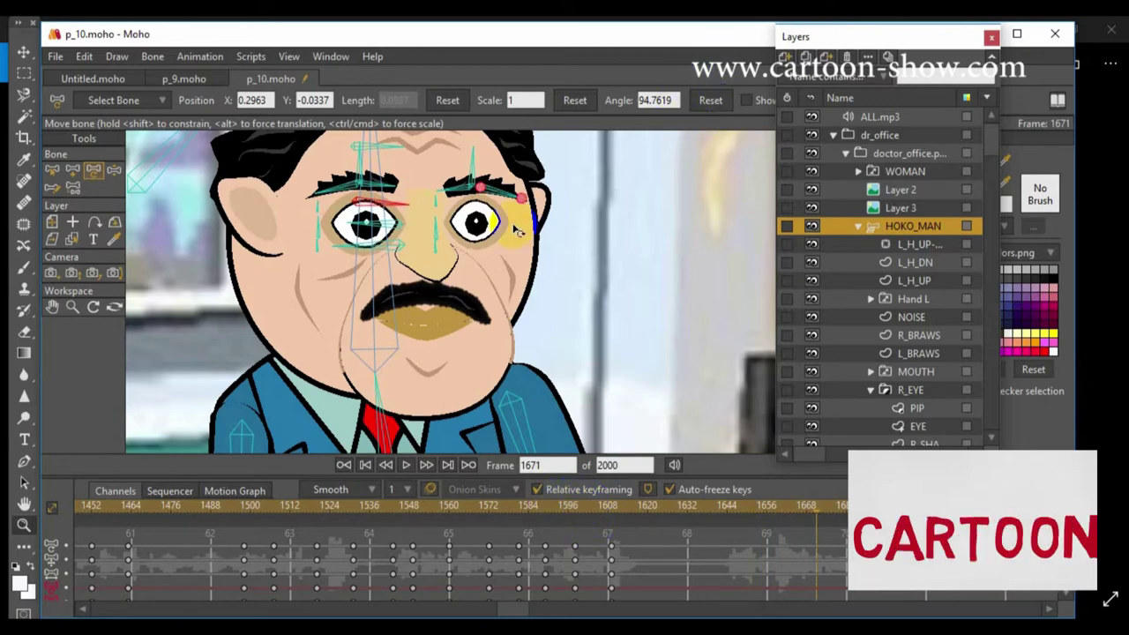
scroll(518, 231, down, 6)
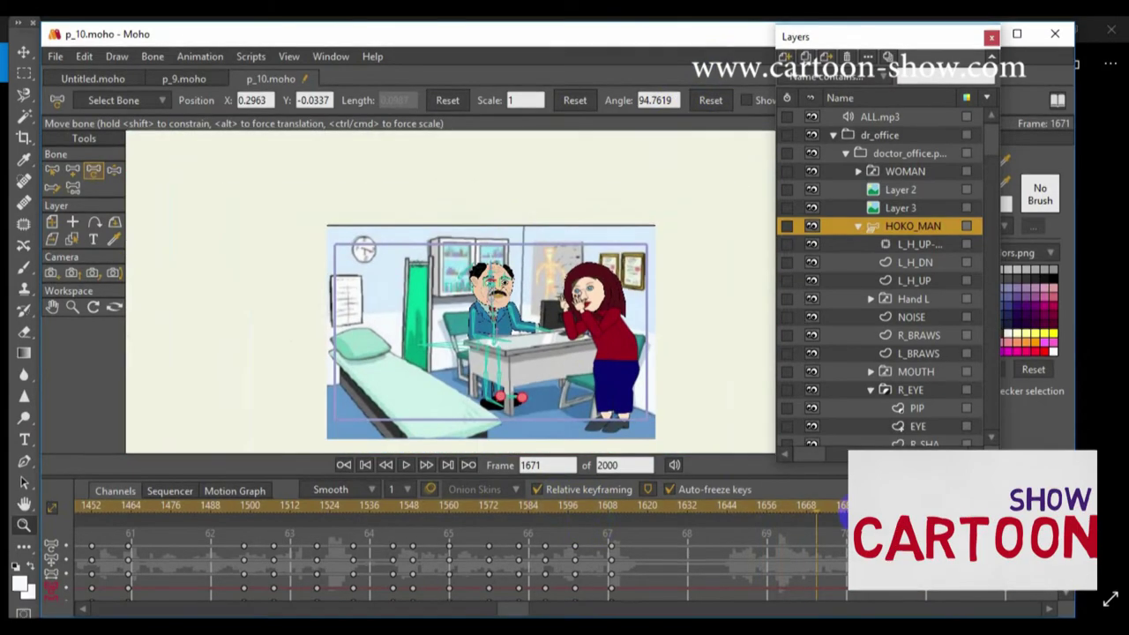
key(space)
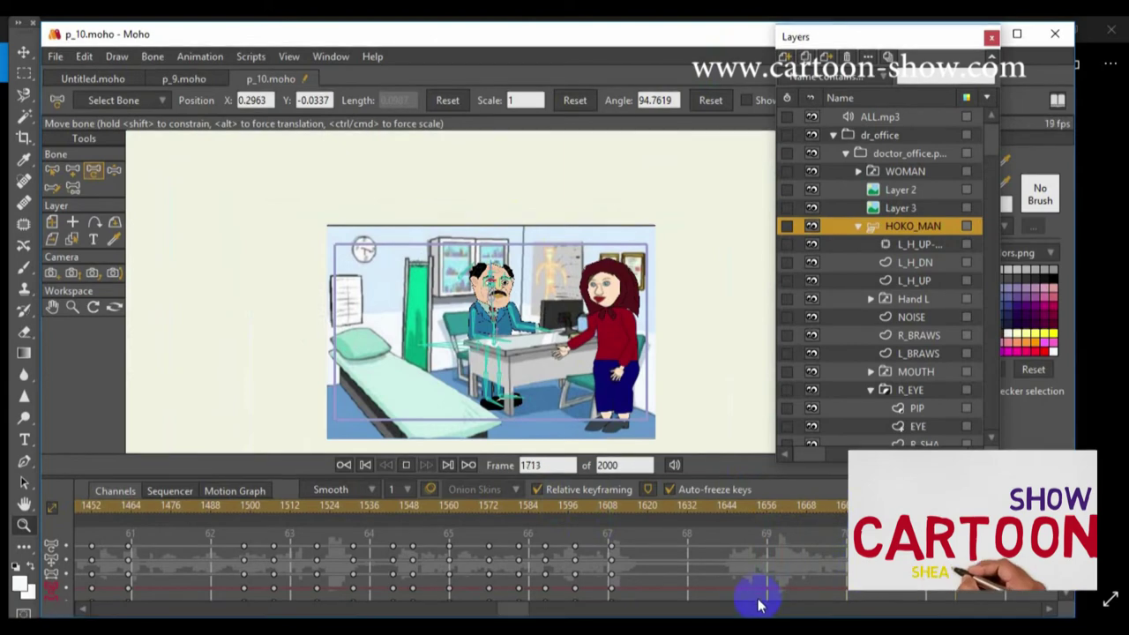
click(756, 607)
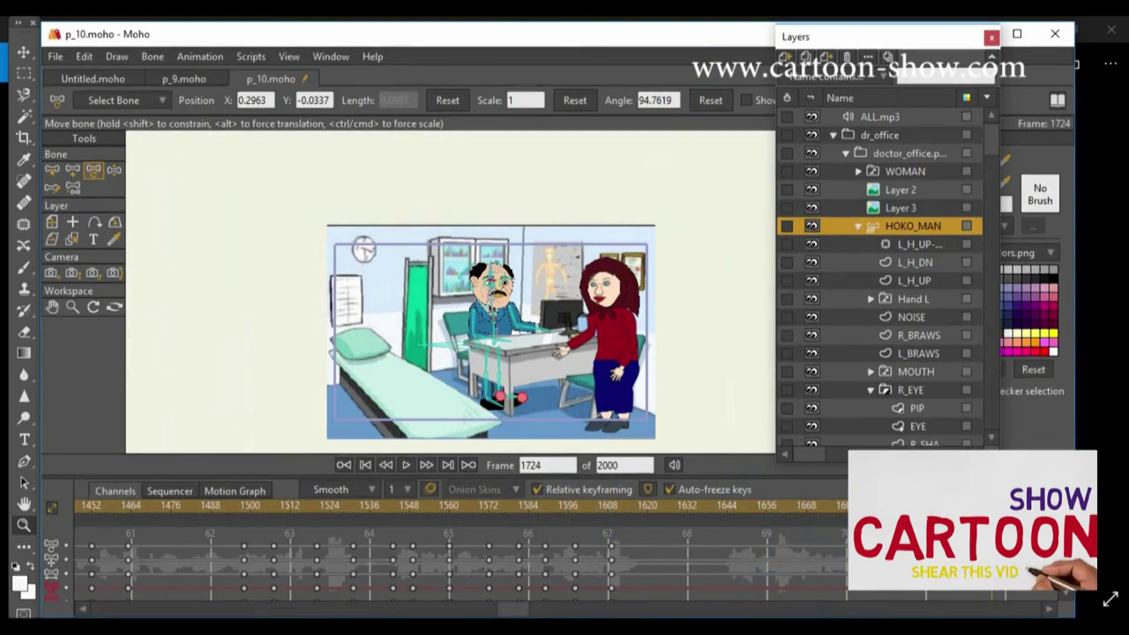
- Play back the full dr_office scene with its audio through frame 1350, following the playback along the timeline
click(558, 465)
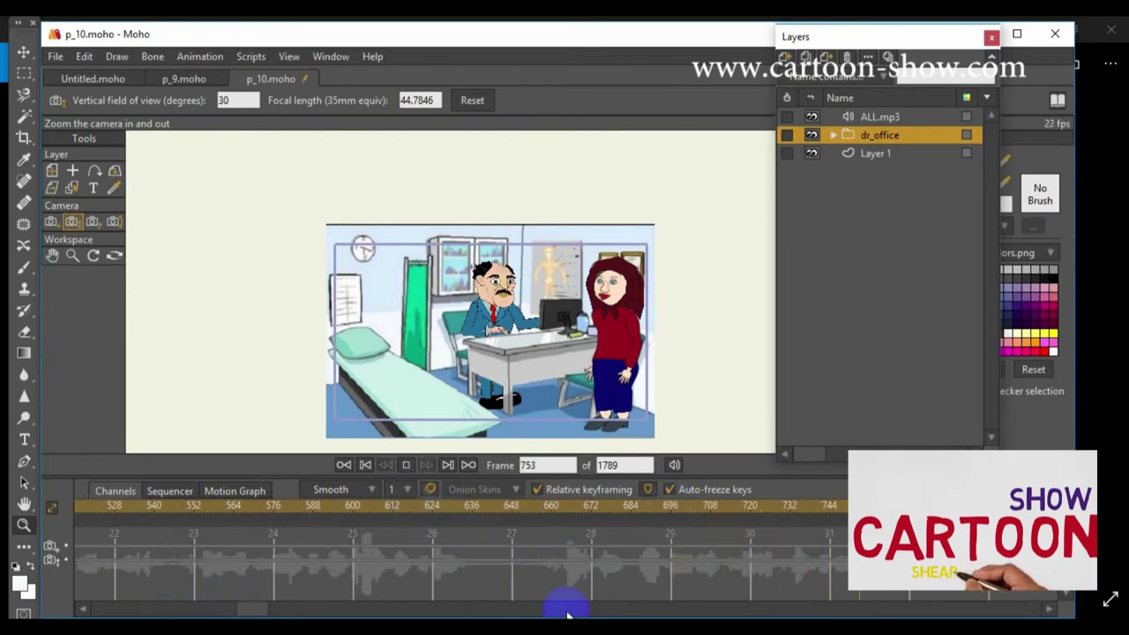
drag(240, 609, 344, 602)
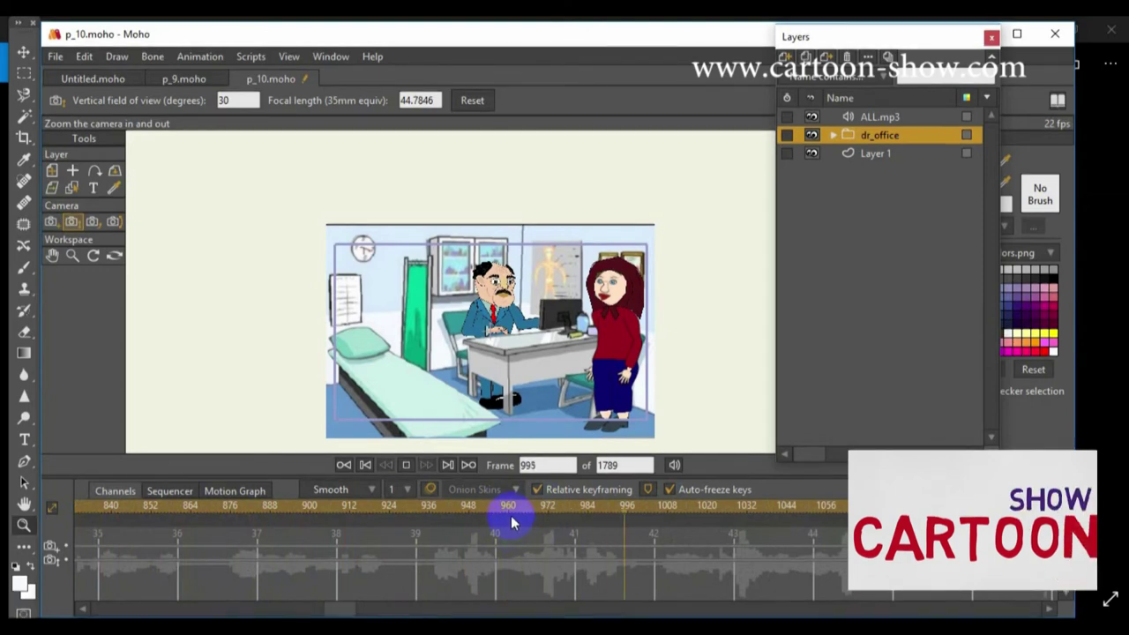
key(space)
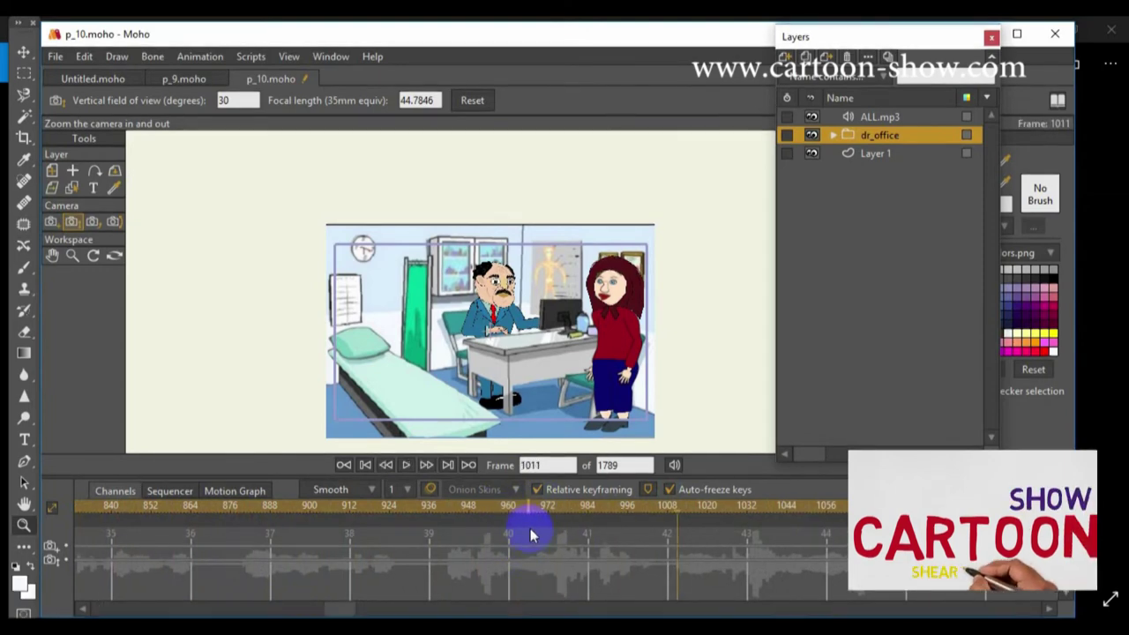
key(space)
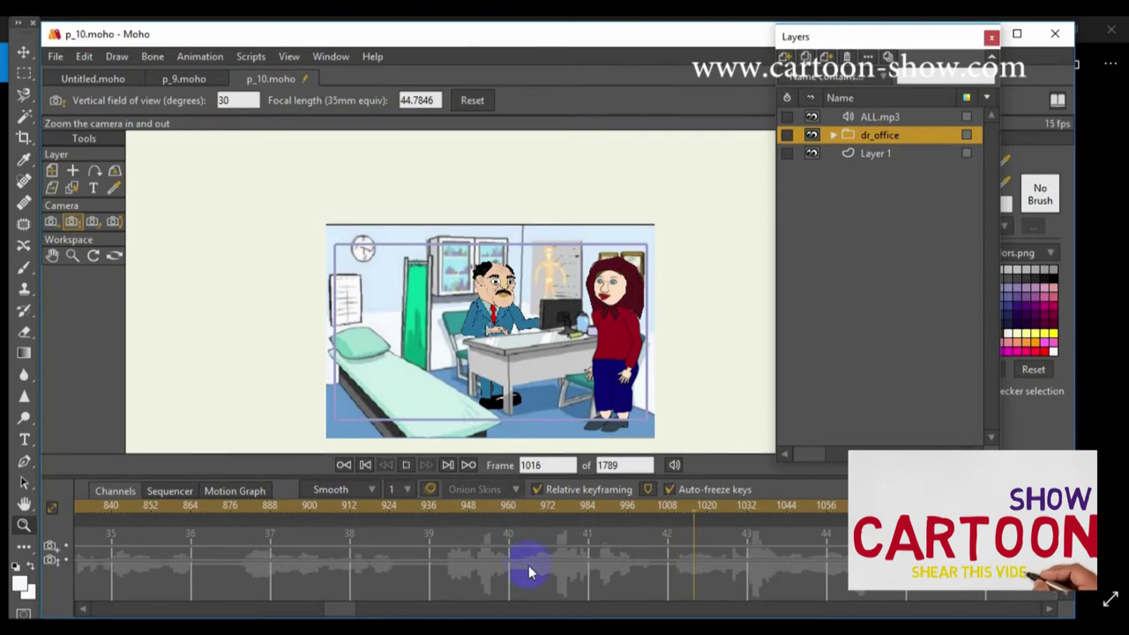
drag(353, 609, 538, 607)
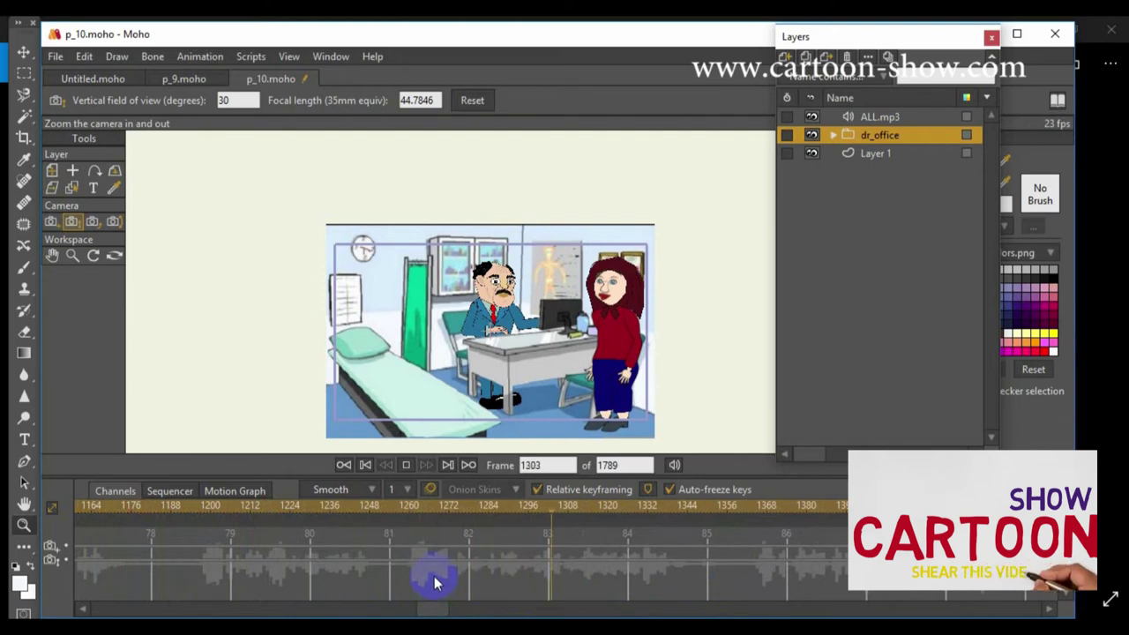
key(space)
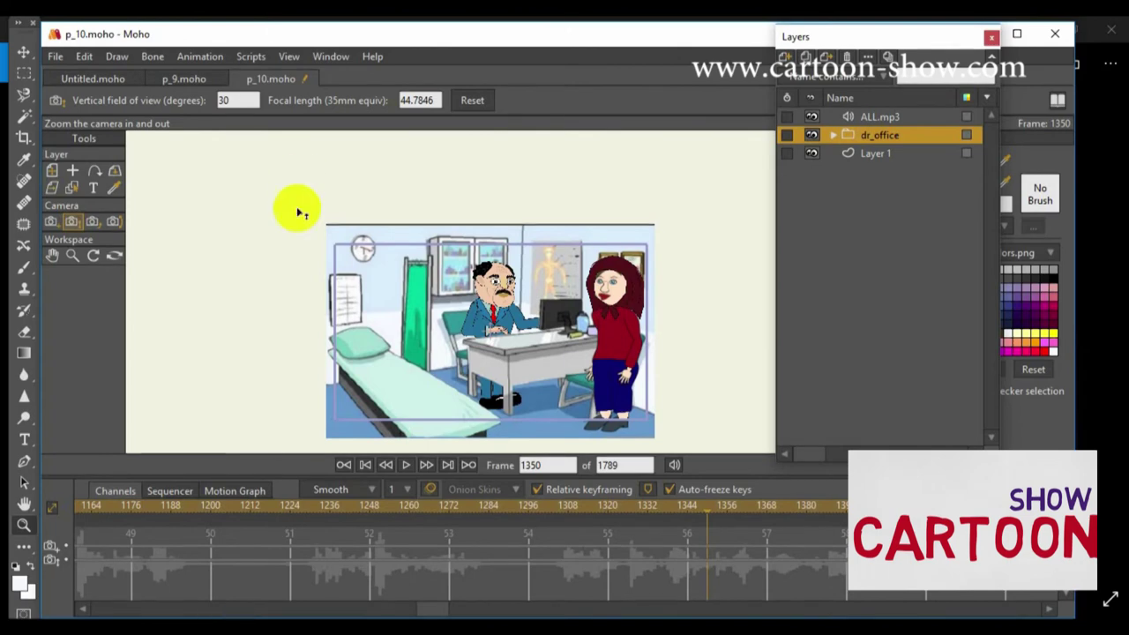
- Replay the dr_office scene from frame 1334 and from earlier points around frames 1180 and 1217 to check the audio timing
key(space)
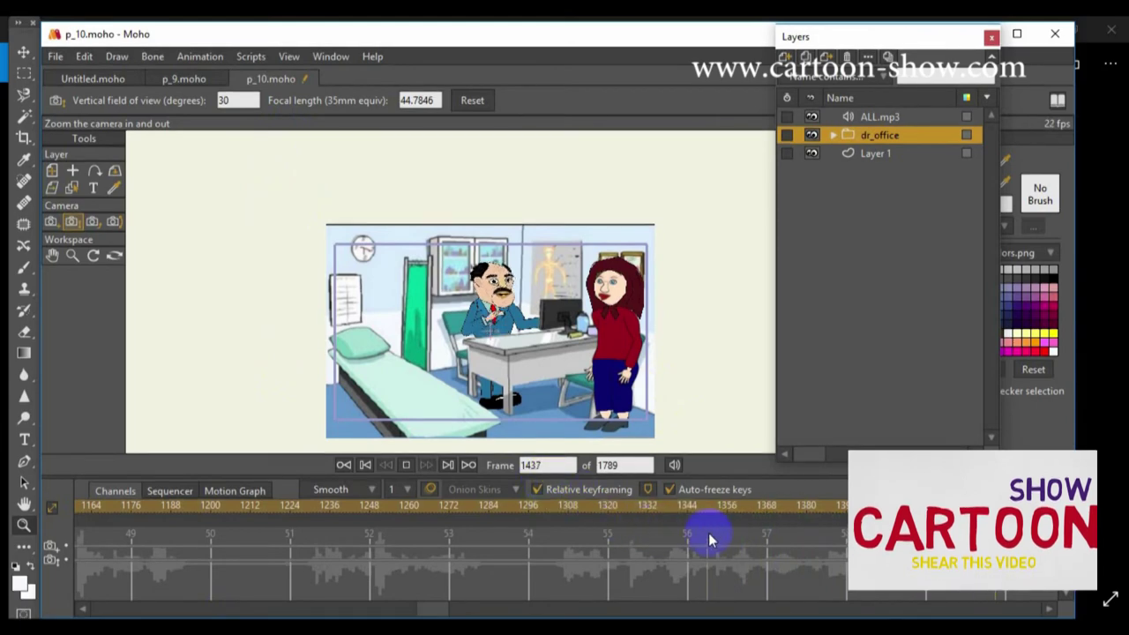
click(653, 507)
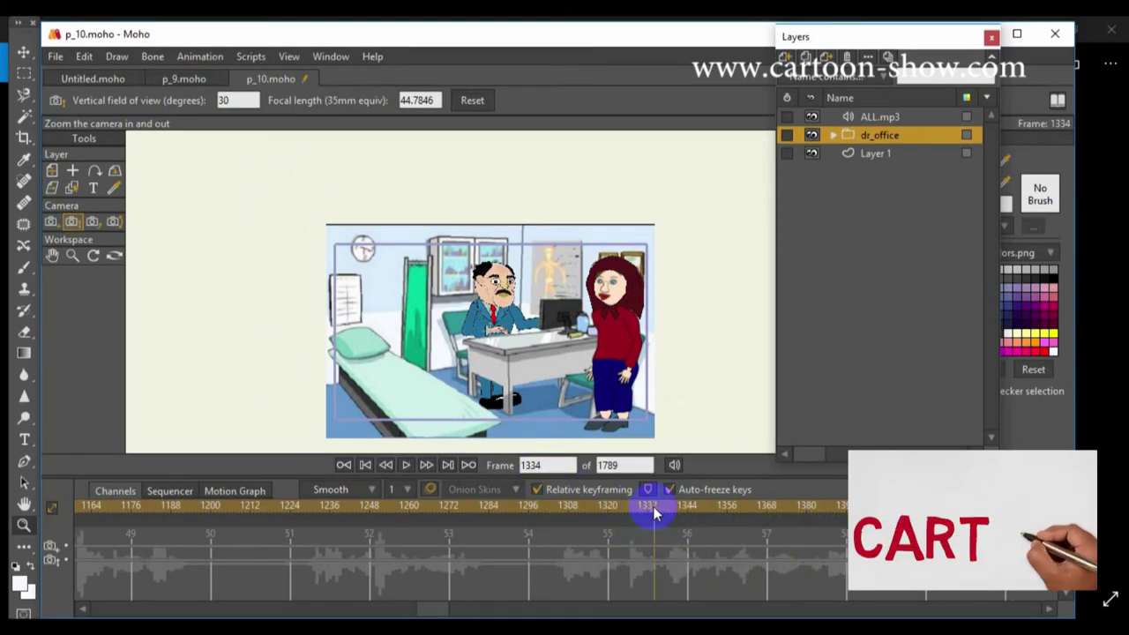
key(space)
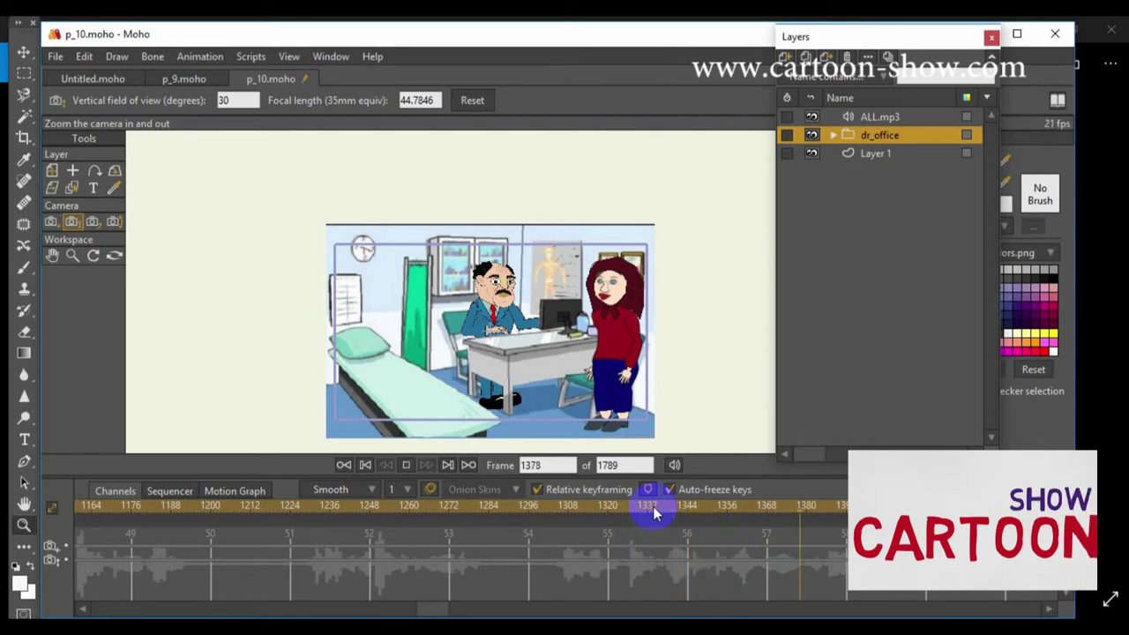
key(space)
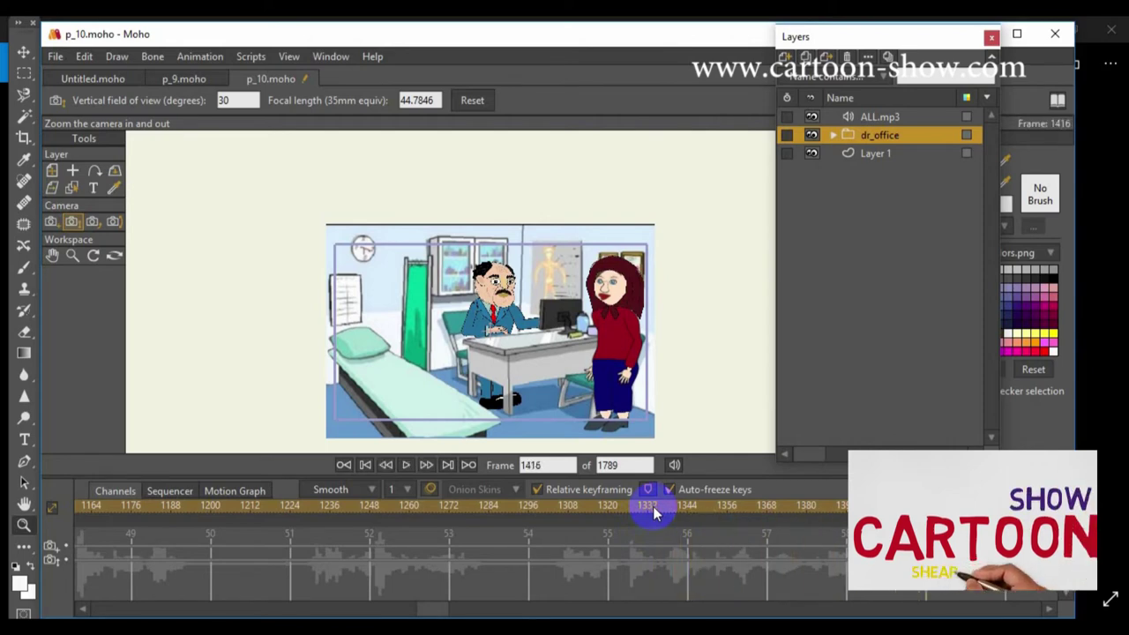
click(142, 514)
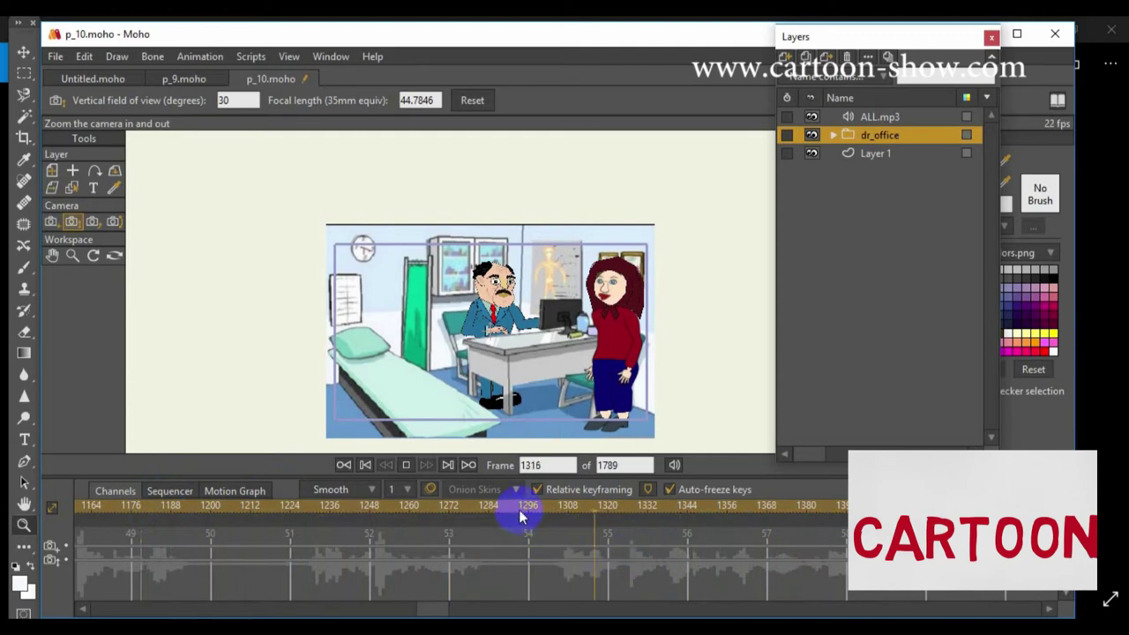
click(267, 508)
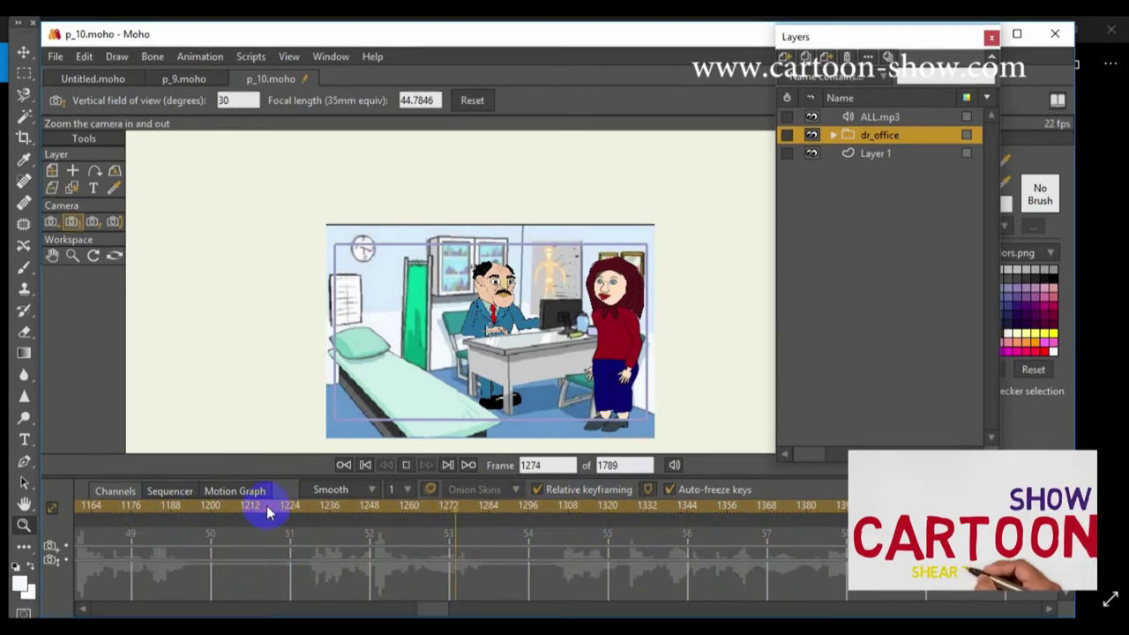
key(space)
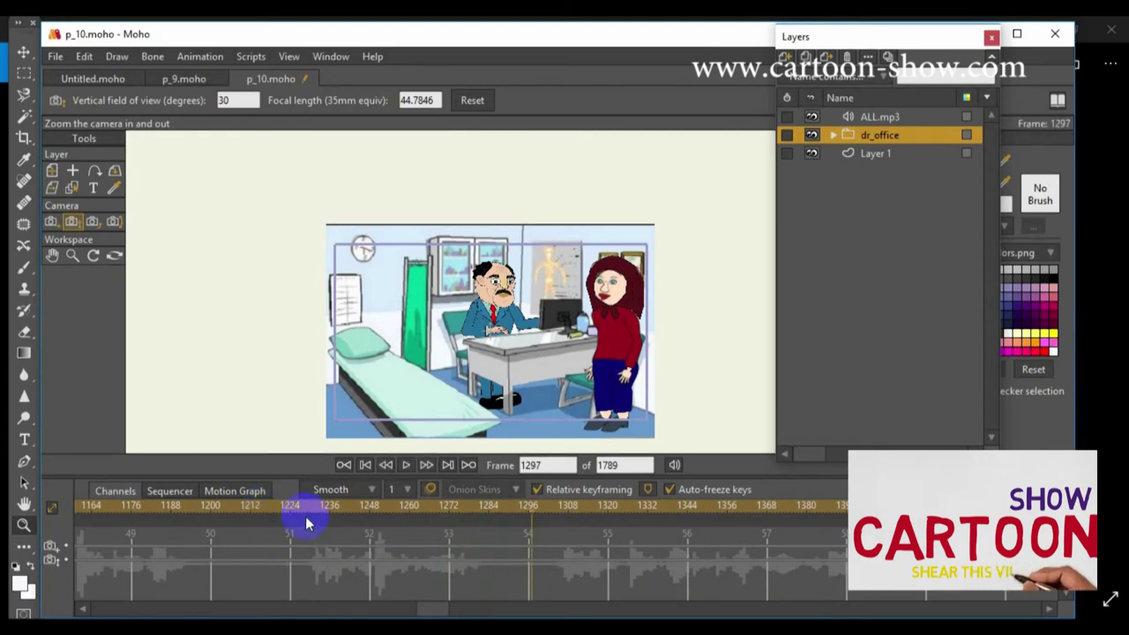
- Go to frame 1281 of the scene and play back the animation from there
click(529, 516)
click(547, 464)
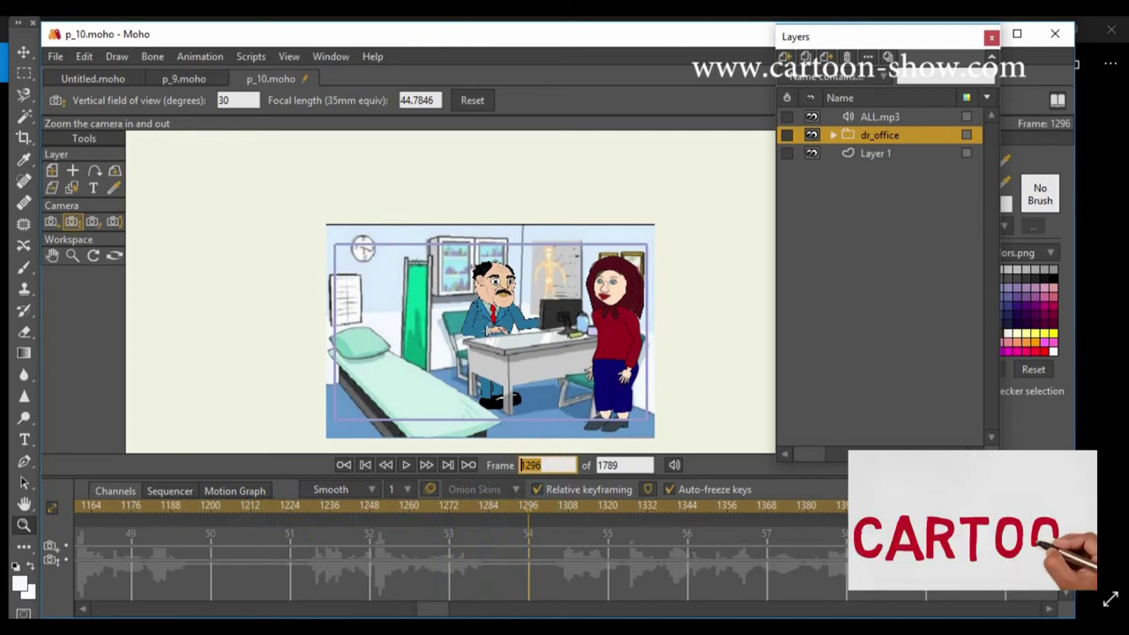
click(599, 463)
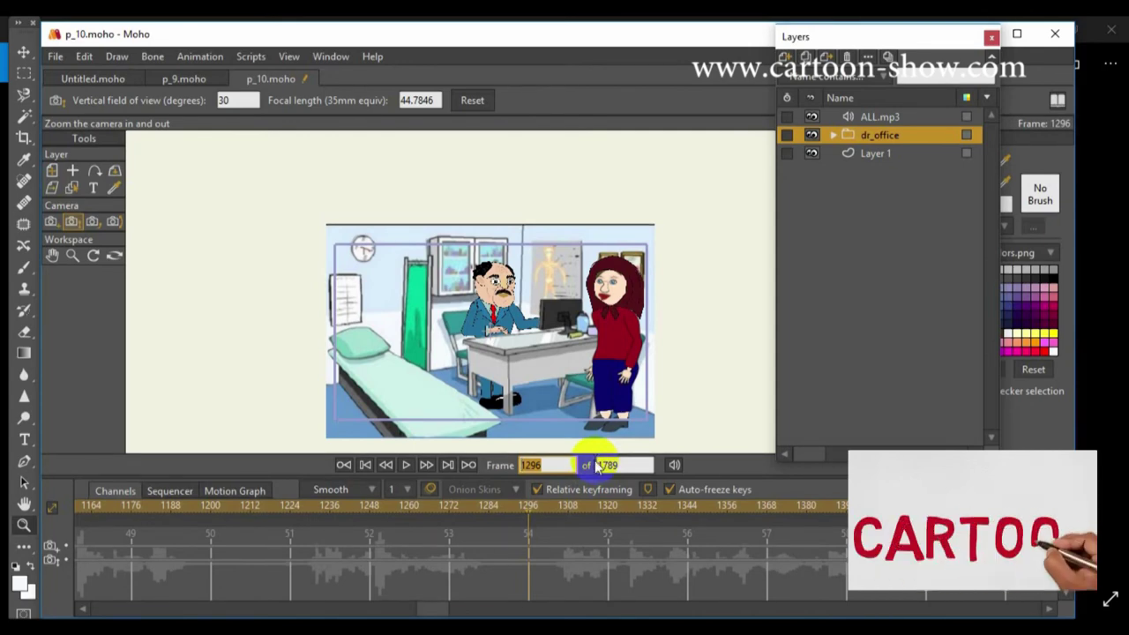
key(Home)
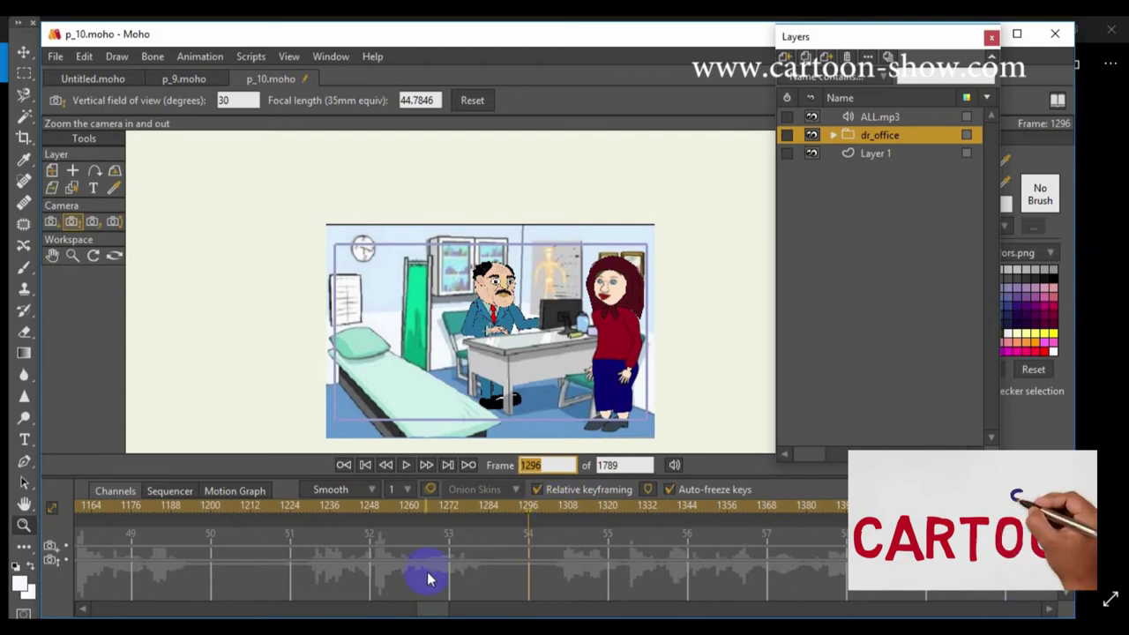
drag(441, 607, 490, 609)
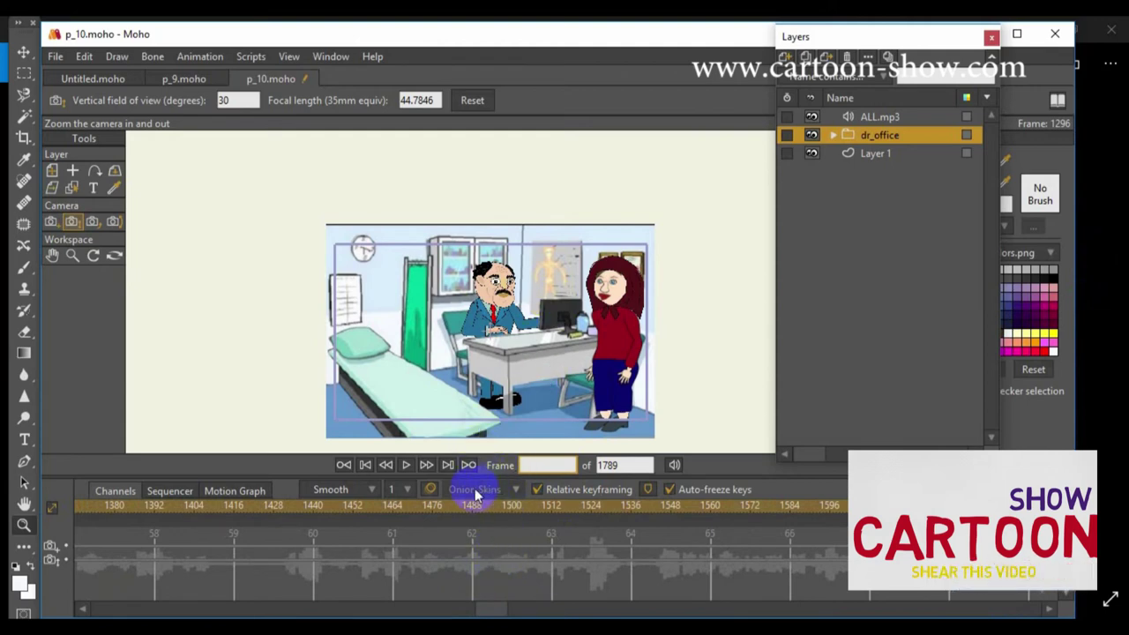
text(1281)
key(Return)
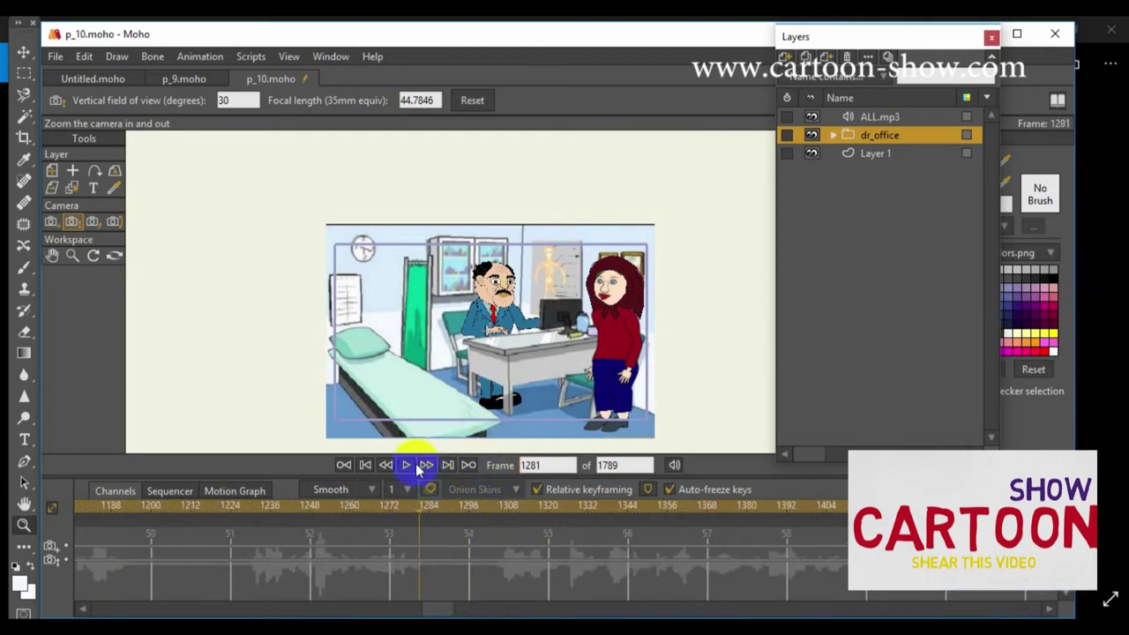
click(409, 465)
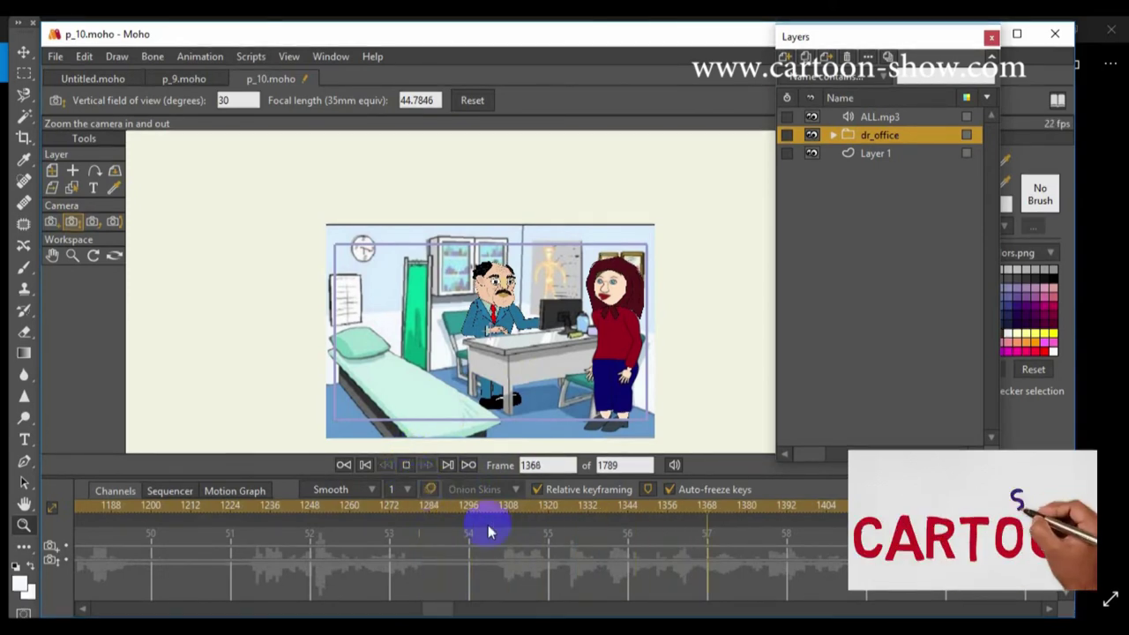
drag(447, 614, 554, 606)
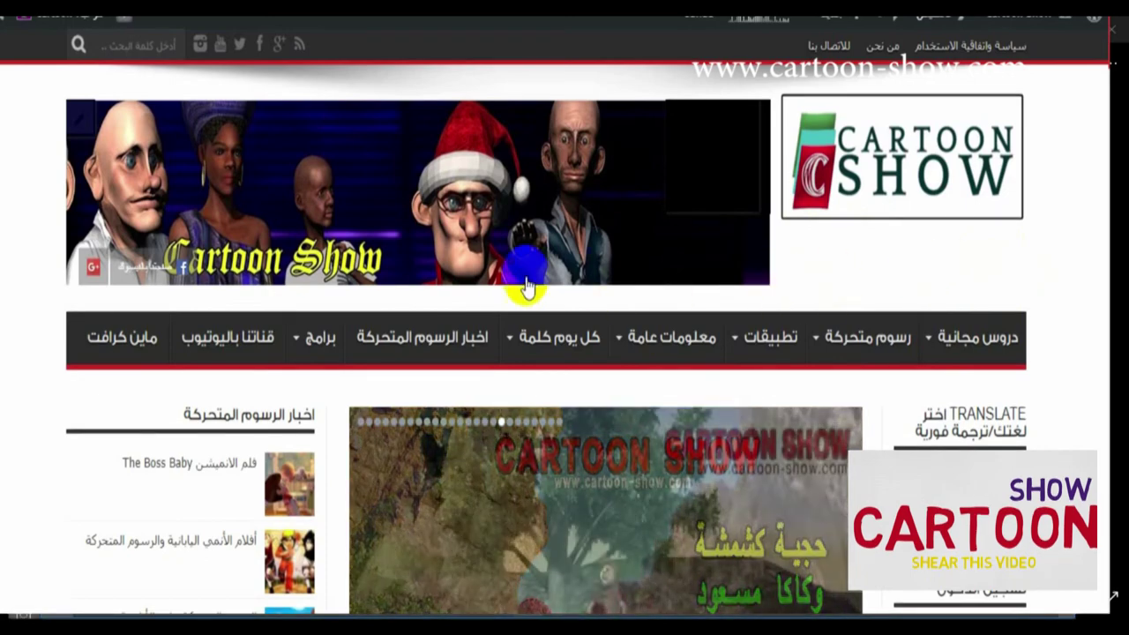
- Switch to the Cartoon Show website and browse its programs section and the home page articles
mouse_move(309, 344)
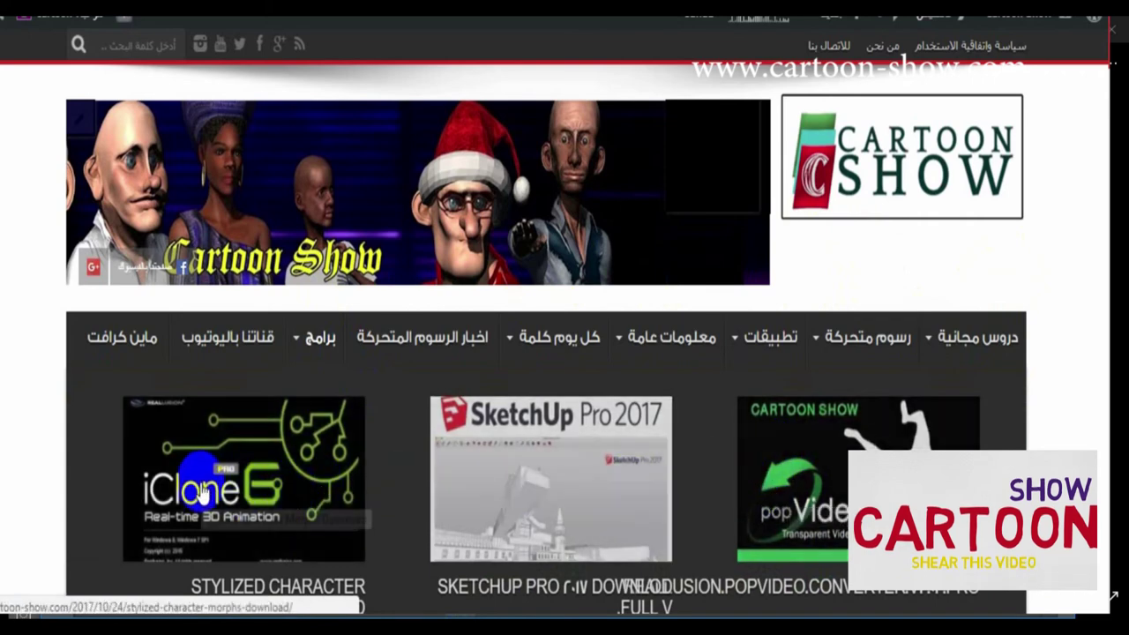
scroll(559, 470, down, 1)
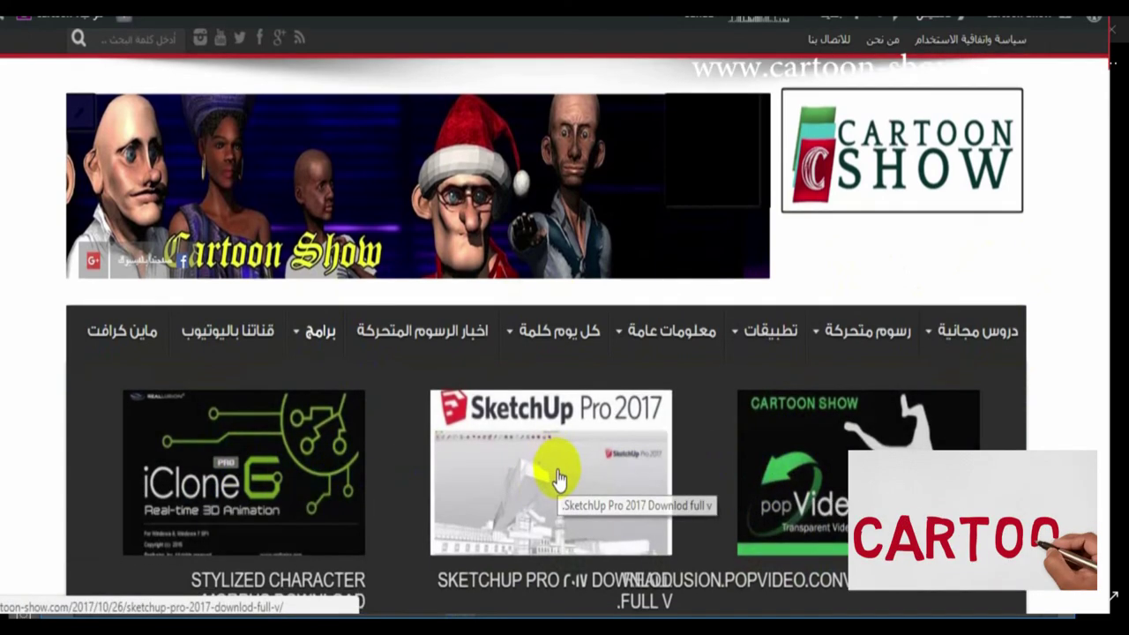
scroll(557, 477, down, 3)
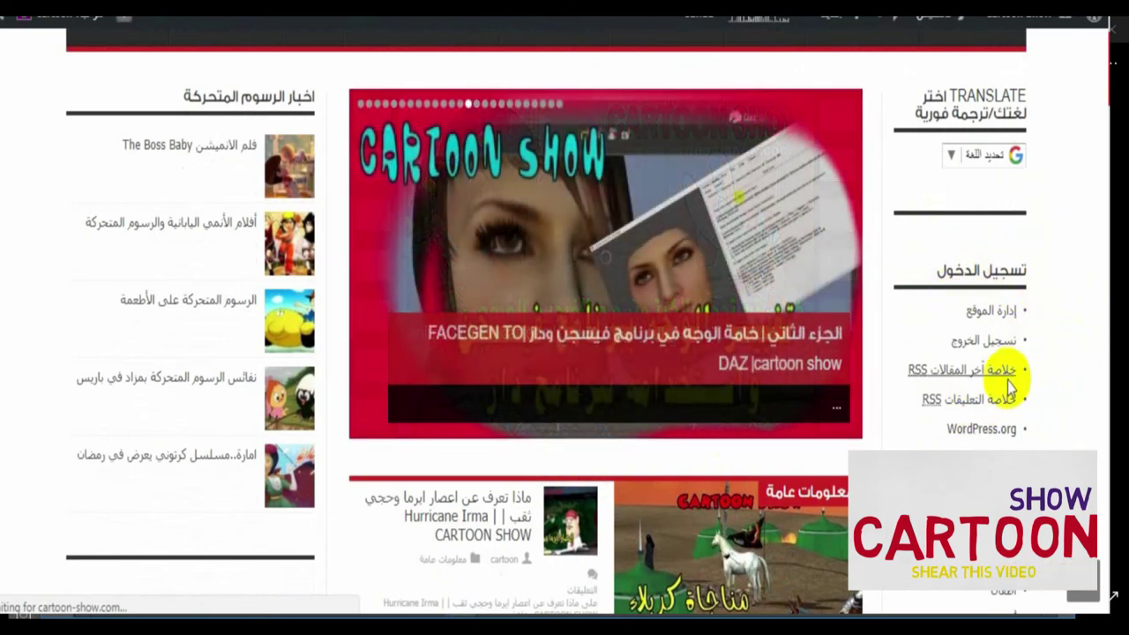
- Look through the remaining home page articles and the site category list, including the cartoon news category
scroll(957, 349, down, 3)
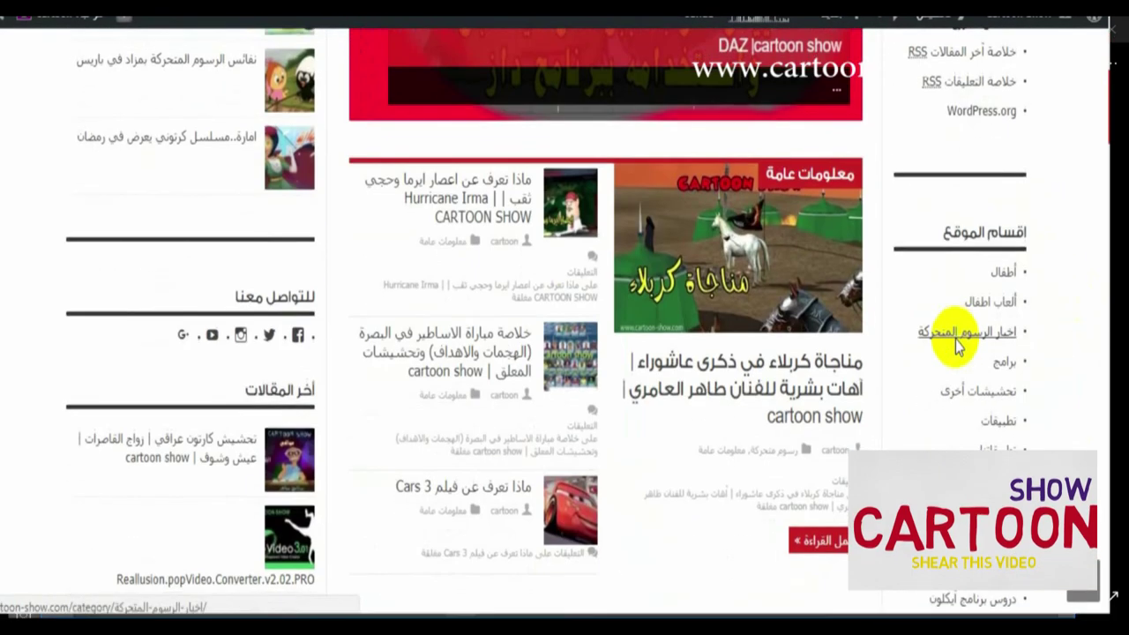
scroll(955, 343, down, 3)
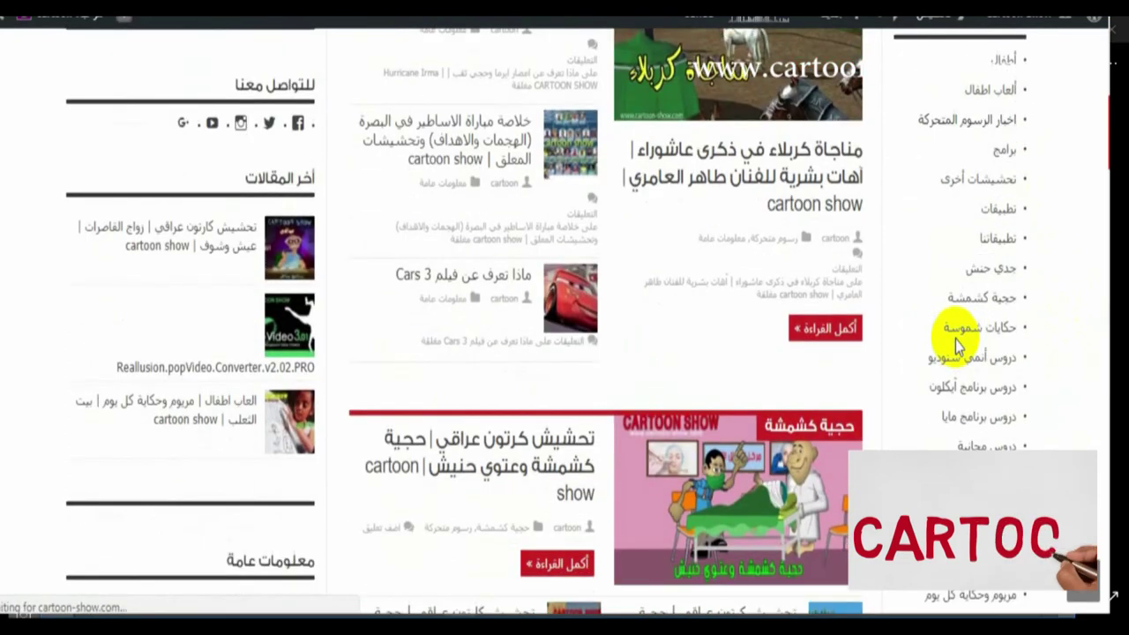
scroll(955, 340, up, 2)
click(956, 340)
scroll(953, 335, up, 3)
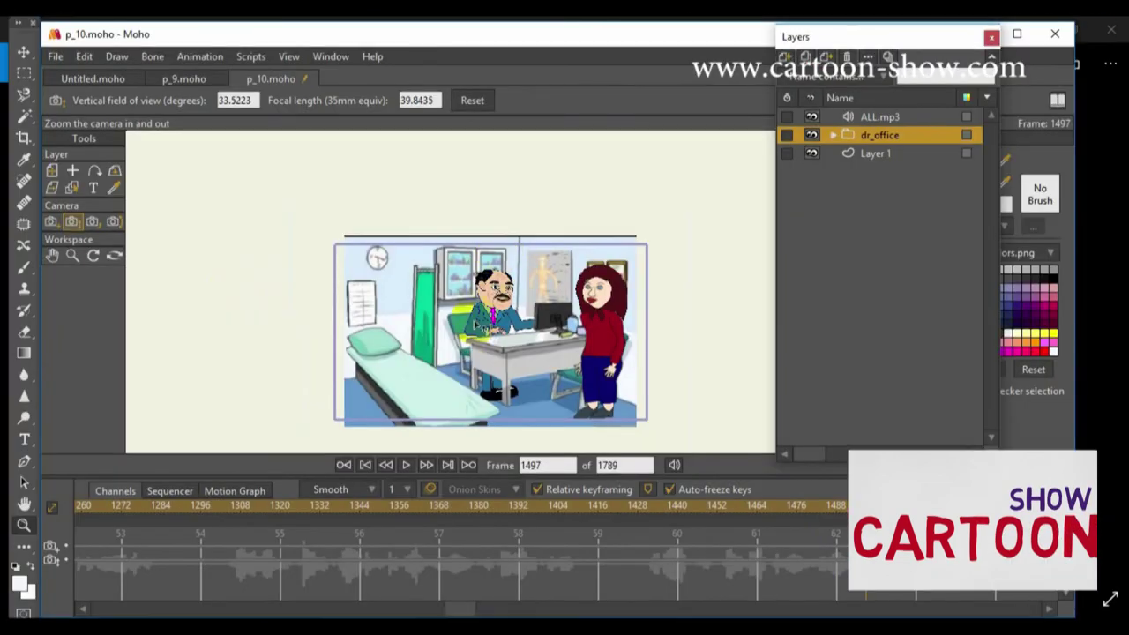
- At frame 1497, zoom the camera in to a 14.46-degree field of view framed on the doctor, and play through to frame 1619
mouse_move(459, 357)
mouse_down()
mouse_move(465, 325)
mouse_move(445, 370)
mouse_up()
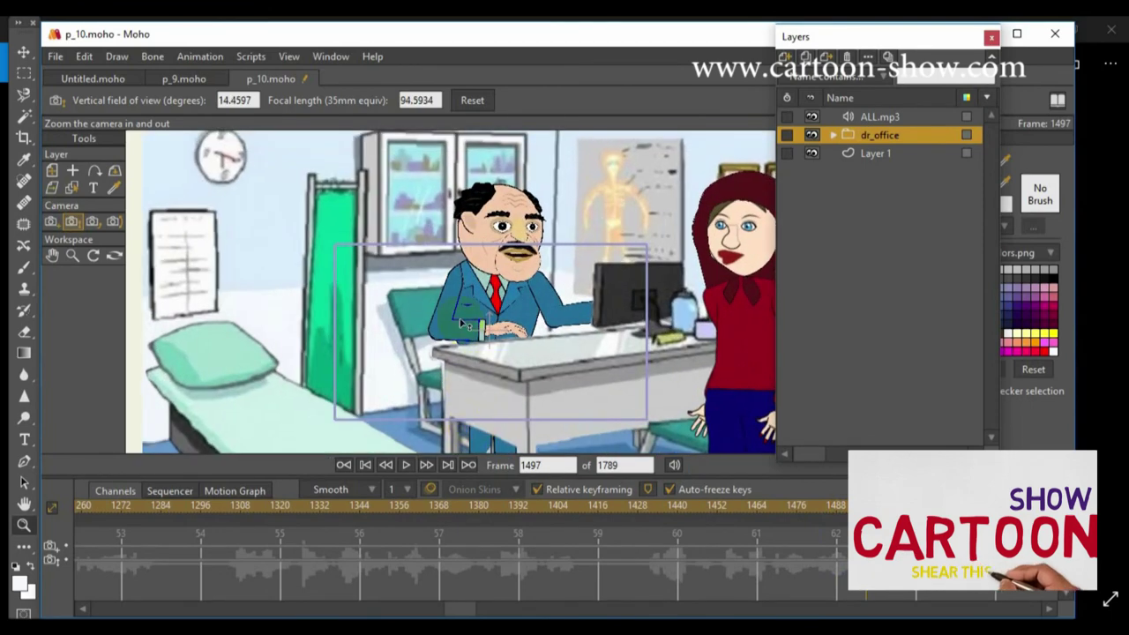
click(51, 222)
key(space)
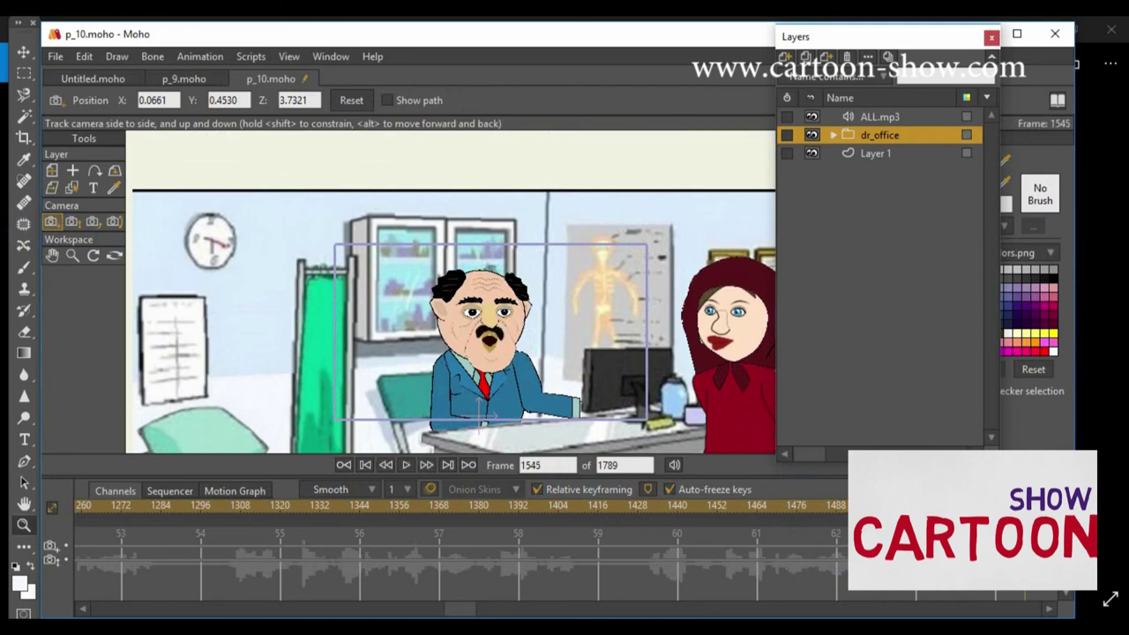
drag(465, 611, 502, 607)
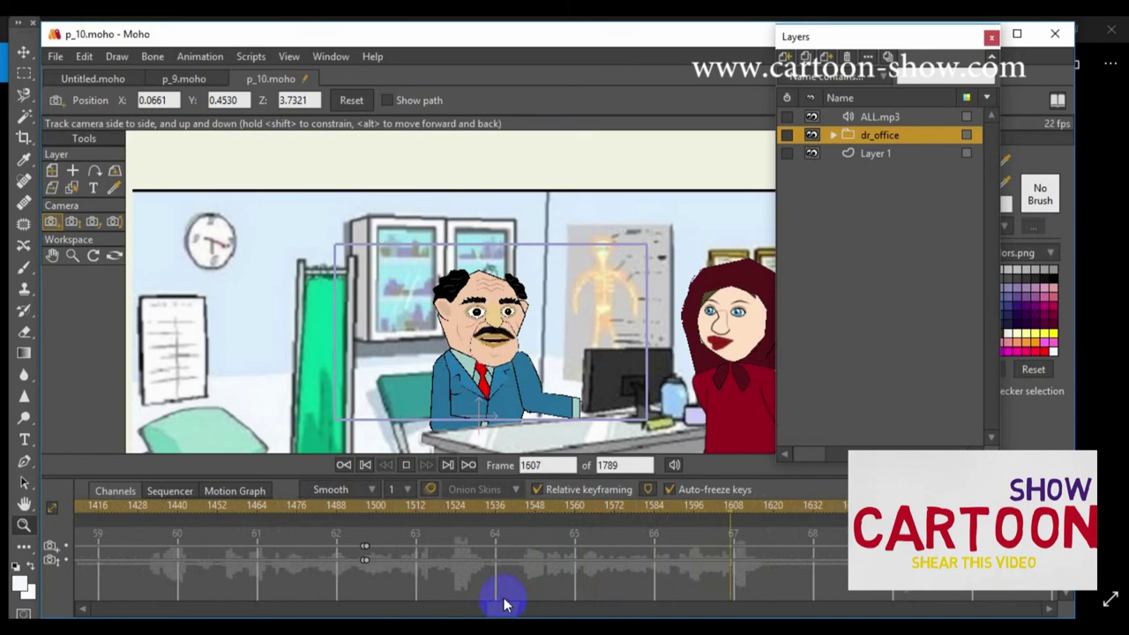
key(space)
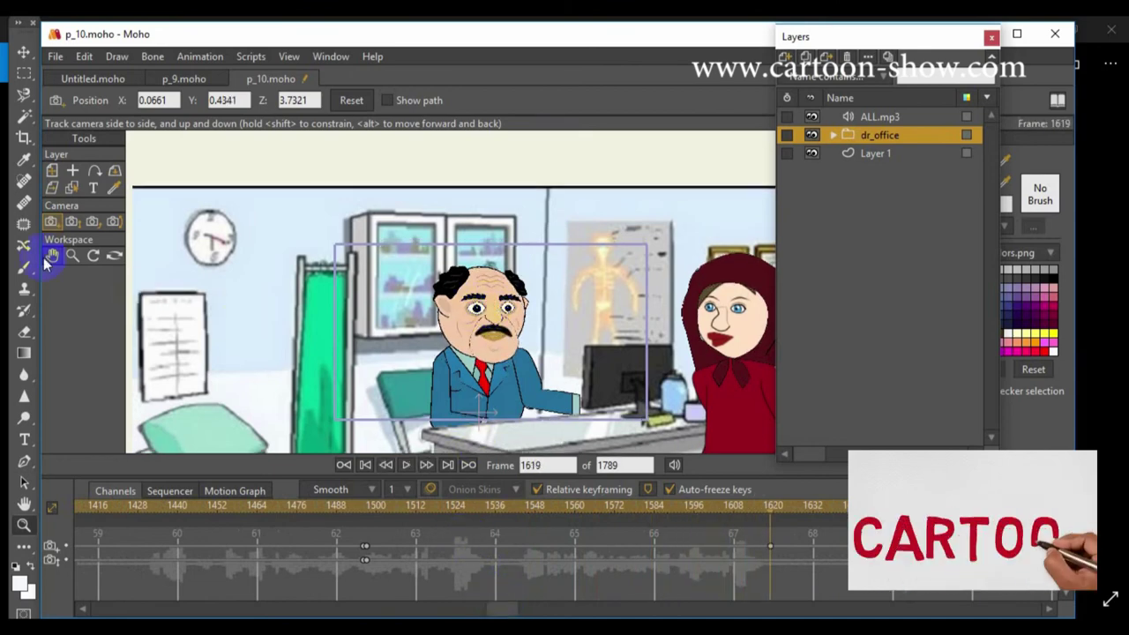
- At frame 1620, zoom the camera out to about a 21.34-degree field of view and track it to frame both characters and the desk
click(69, 222)
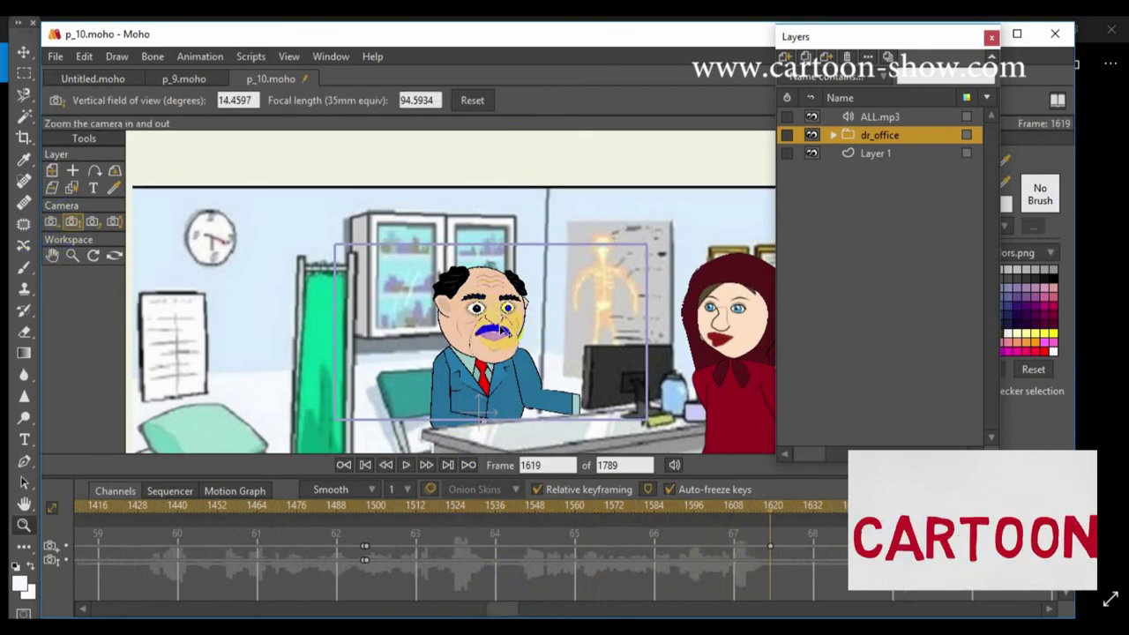
key(ctrl+Right)
drag(421, 339, 466, 182)
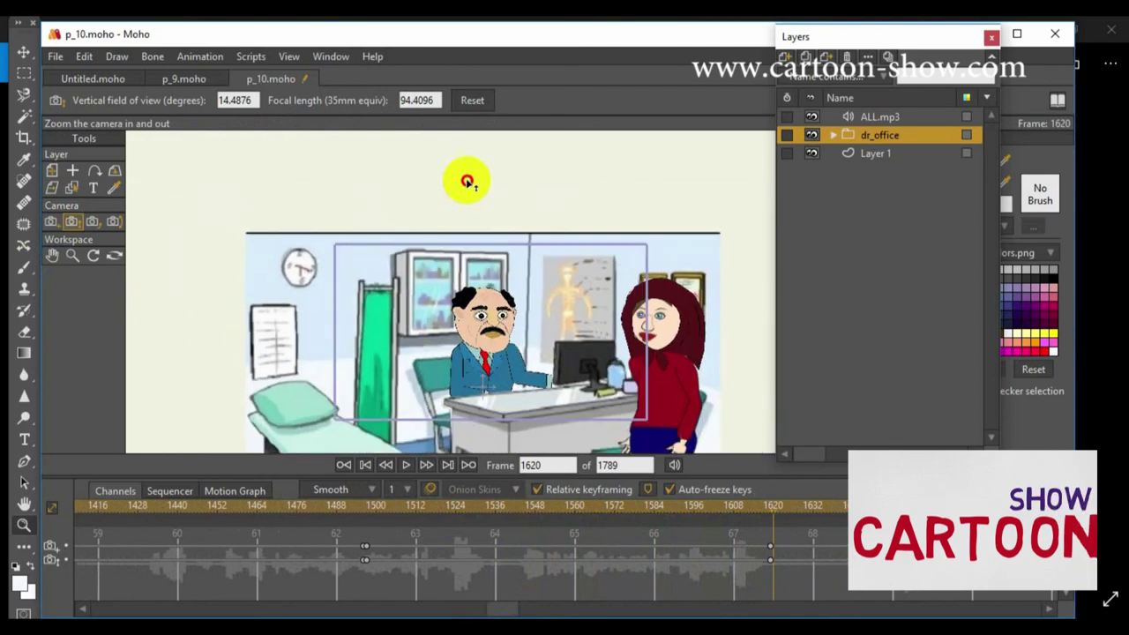
drag(472, 292, 455, 266)
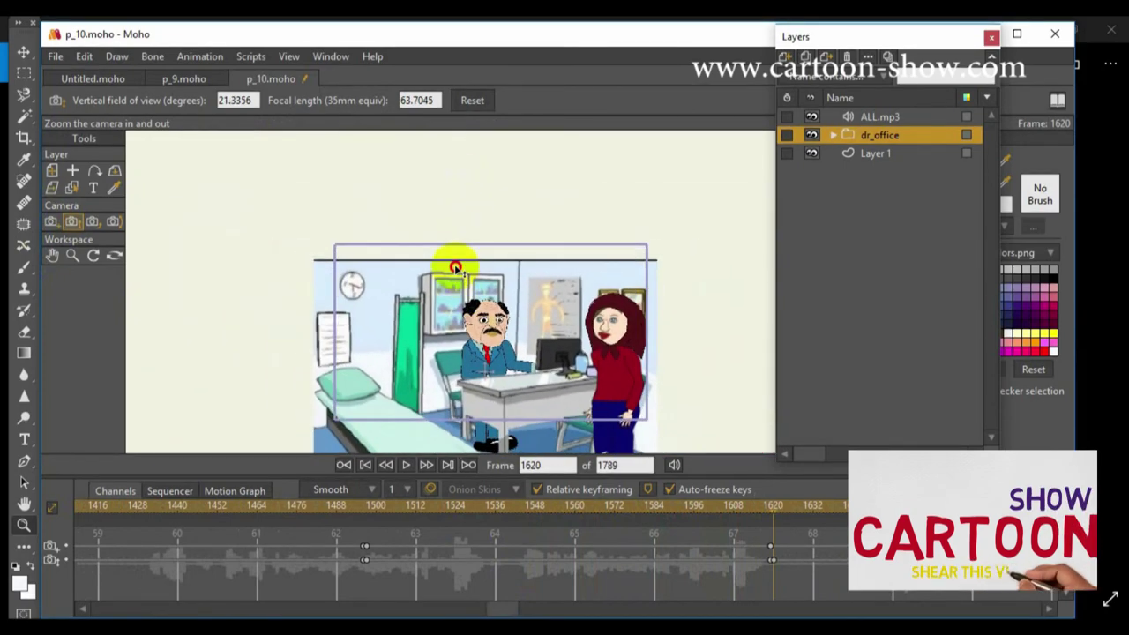
click(51, 223)
drag(411, 361, 415, 328)
- Play back the scene after the frame 1620 camera change through to frame 1693 to check the wide shot
click(696, 521)
key(space)
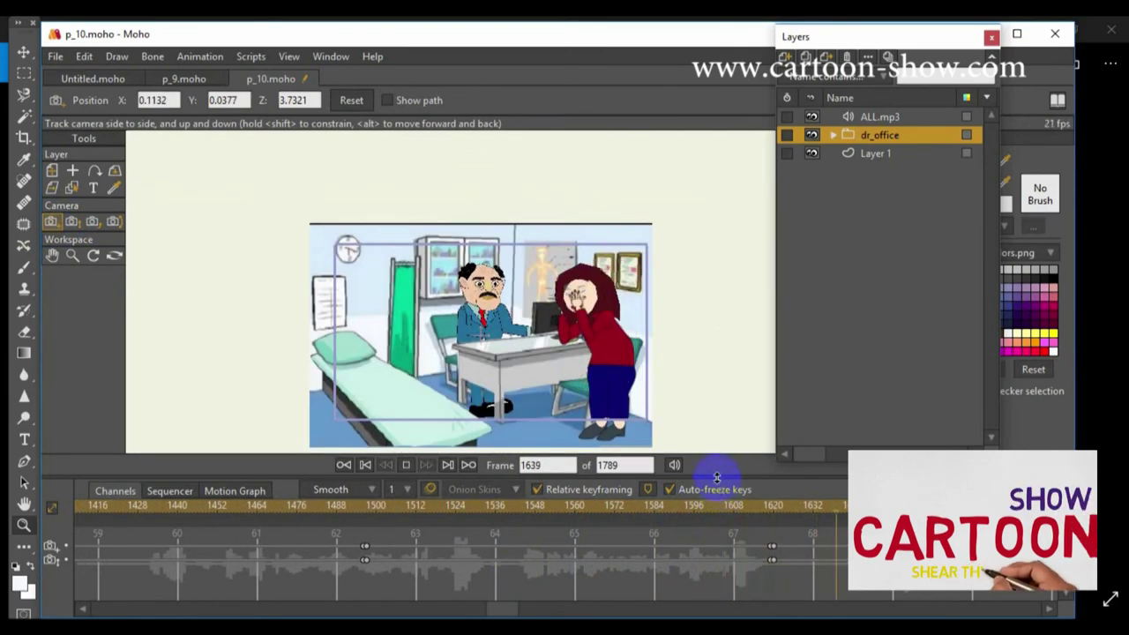
key(space)
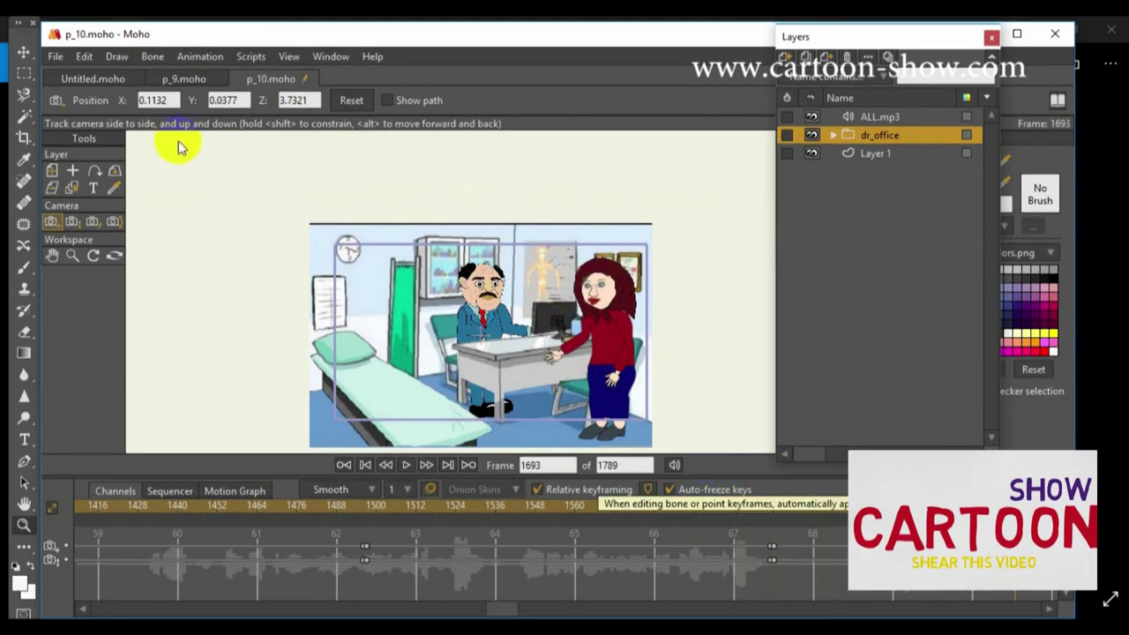
- Queue p_10.moho in Moho Exporter as MP4 (H.264-AAC), remove p_9.moho from the queue and start the export
click(57, 56)
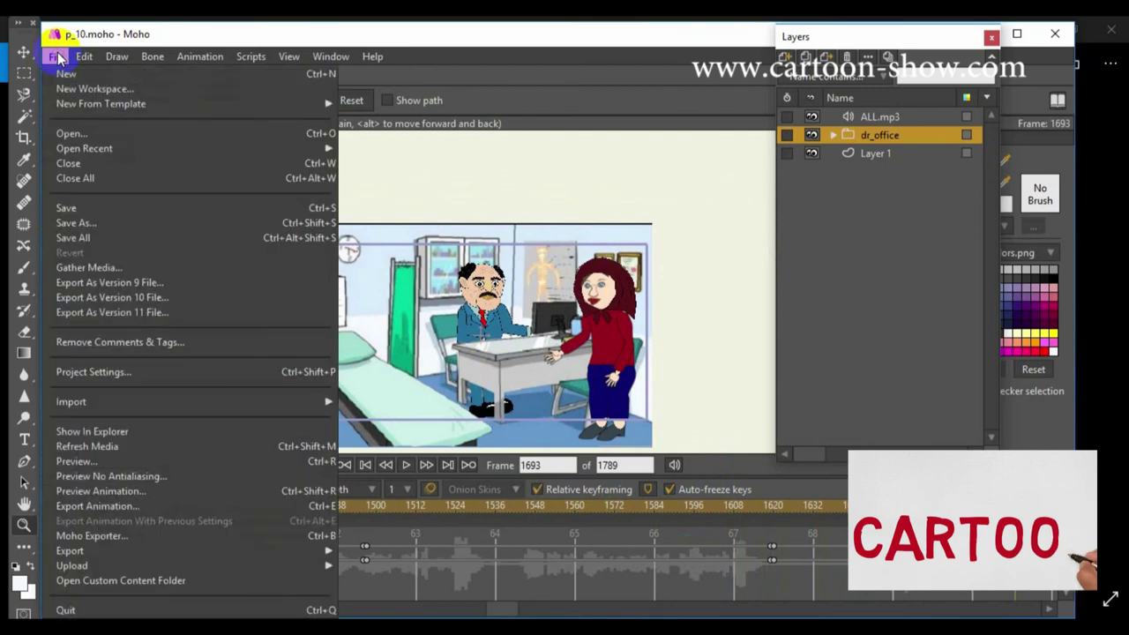
click(98, 536)
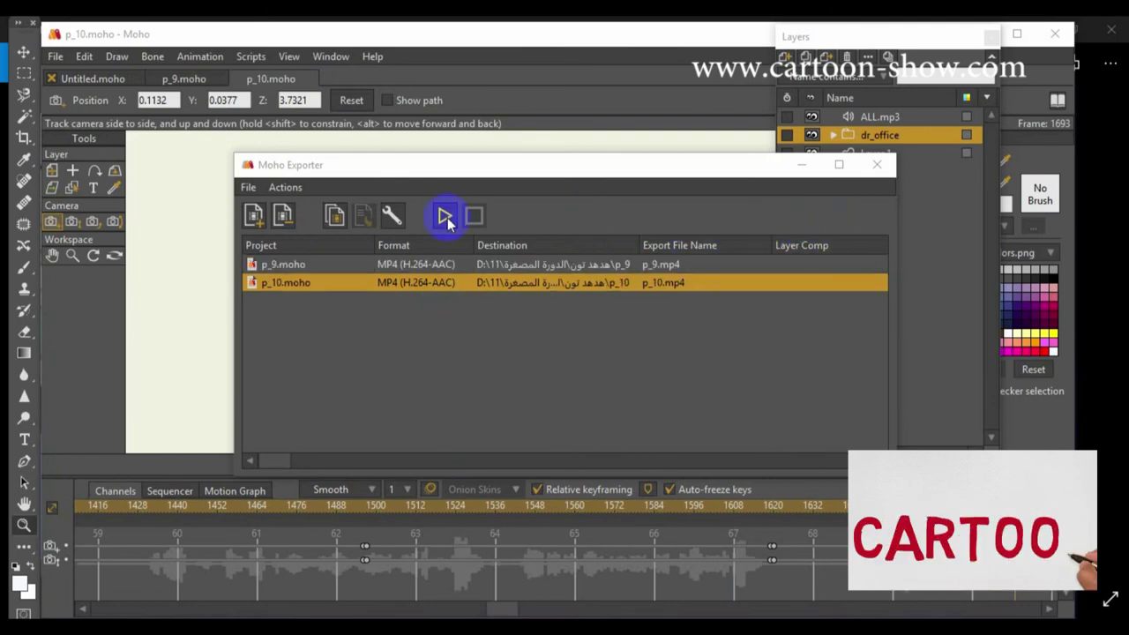
click(304, 265)
right_click(302, 264)
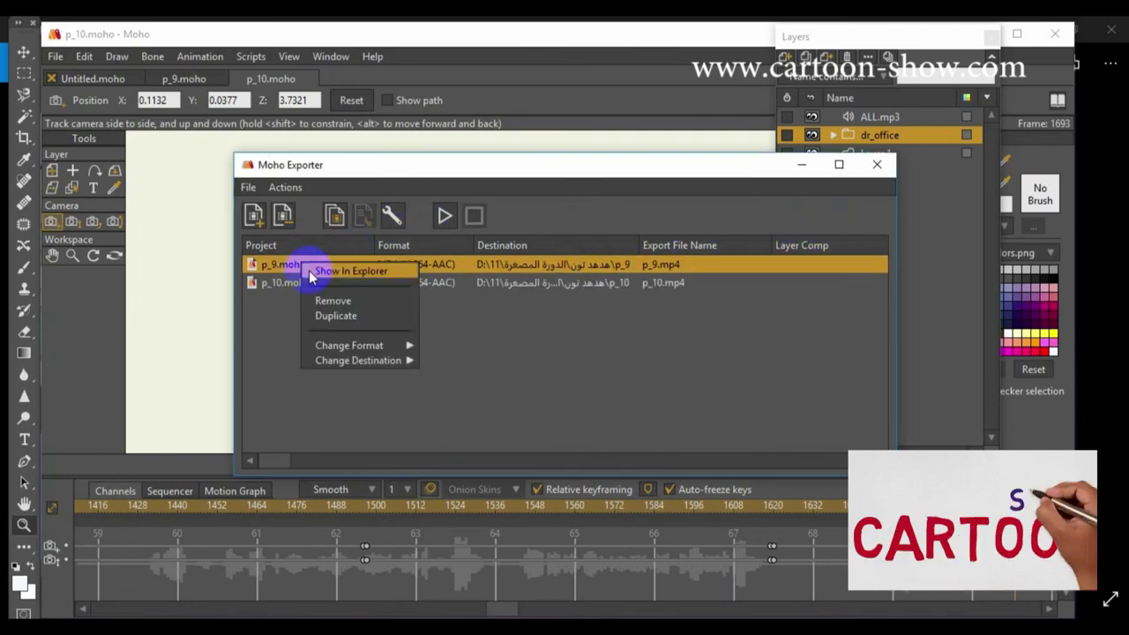
click(332, 300)
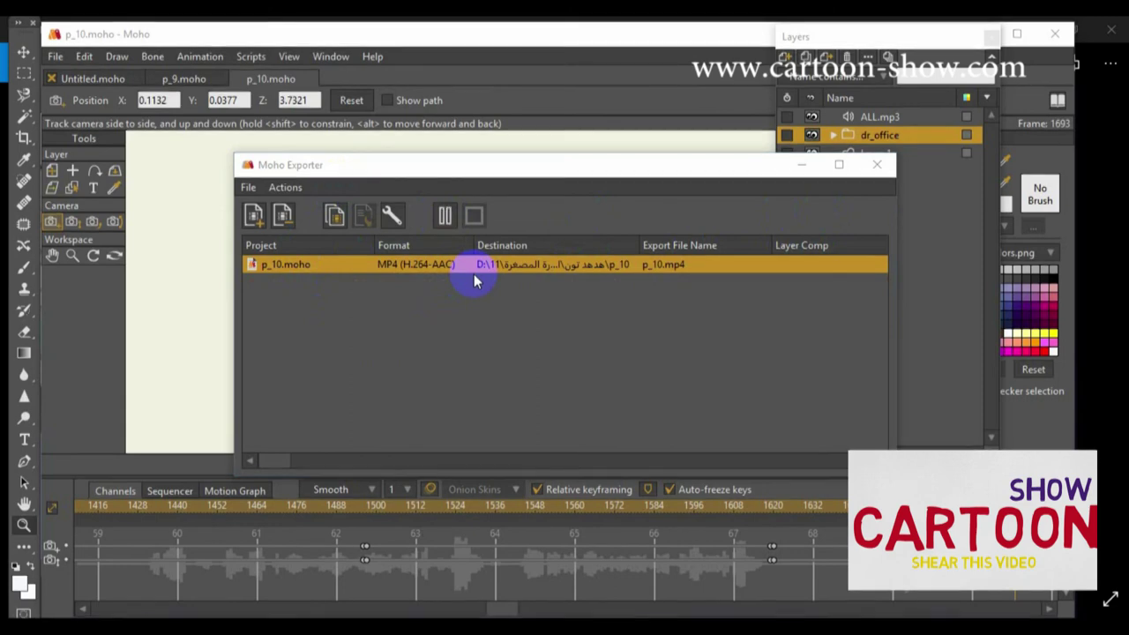
- Bring up the cover_10.jpg image in Photos
mouse_move(344, 631)
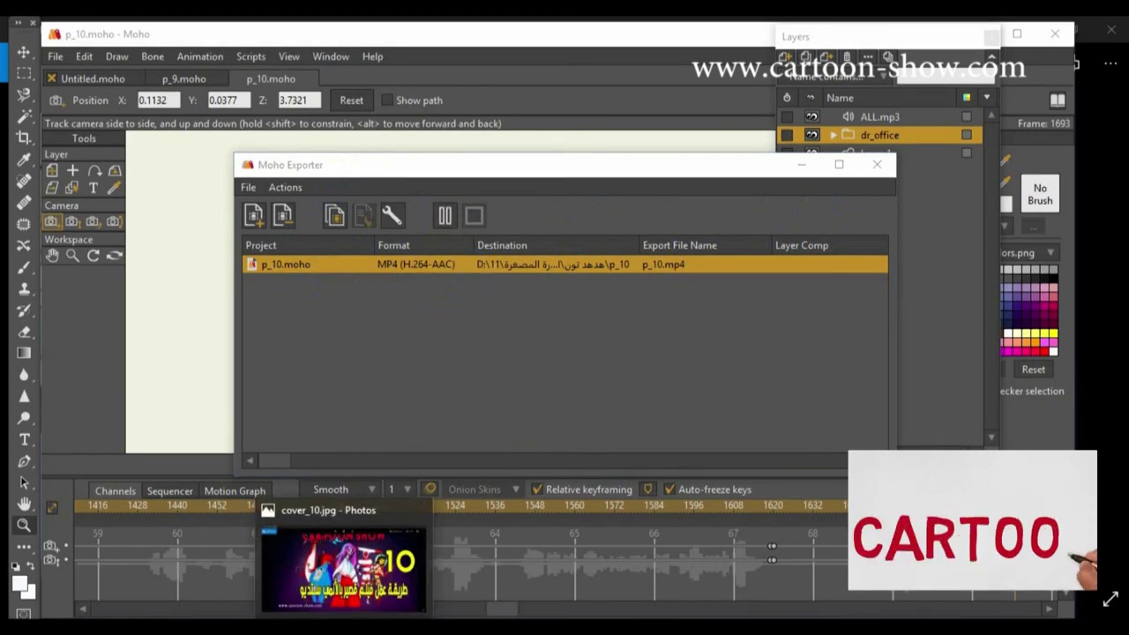